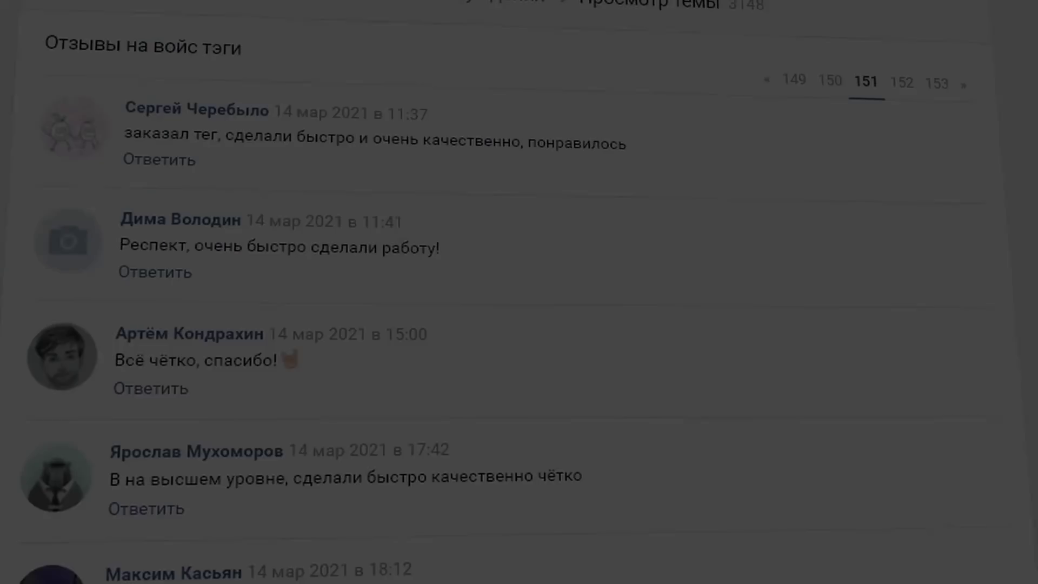
- Read through the voice tag customer reviews in the discussion thread, starting from page 151
{"action": "scroll", "coordinate": [511, 292], "scroll_direction": "down", "scroll_amount": 8}
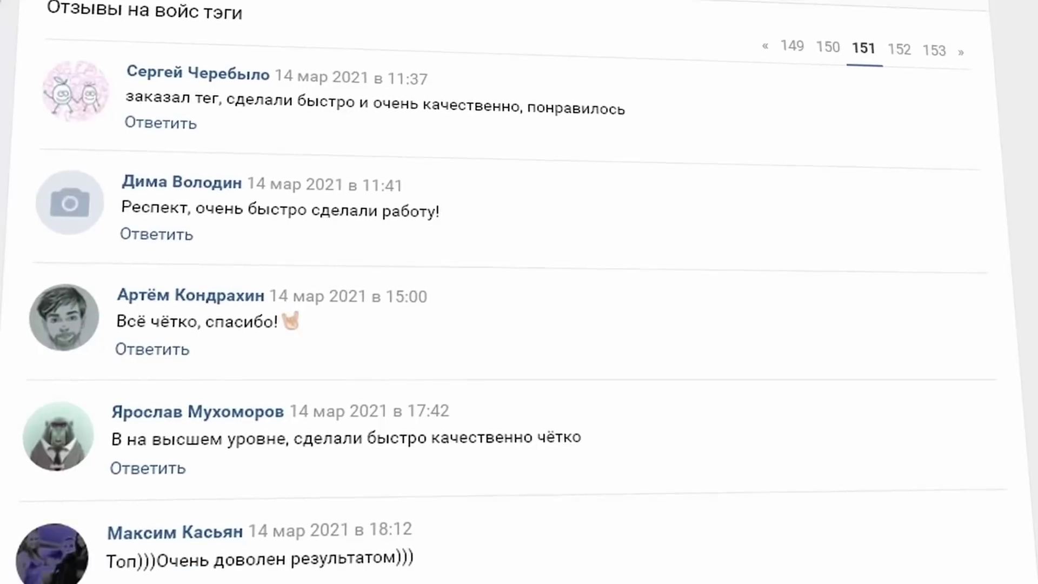
{"action": "scroll", "coordinate": [511, 292], "scroll_direction": "down", "scroll_amount": 2}
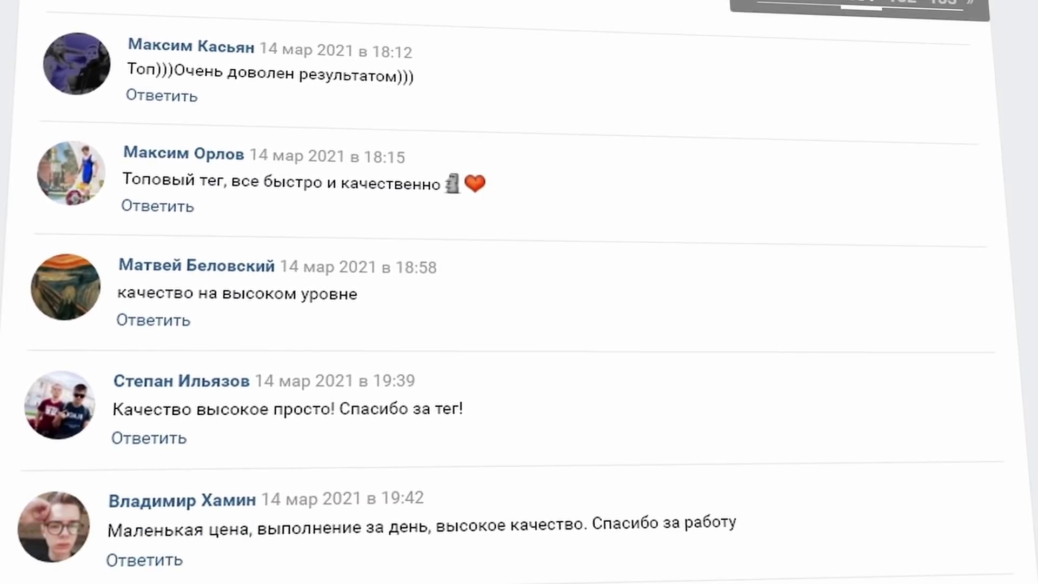
{"action": "scroll", "coordinate": [510, 292], "scroll_direction": "down", "scroll_amount": 8}
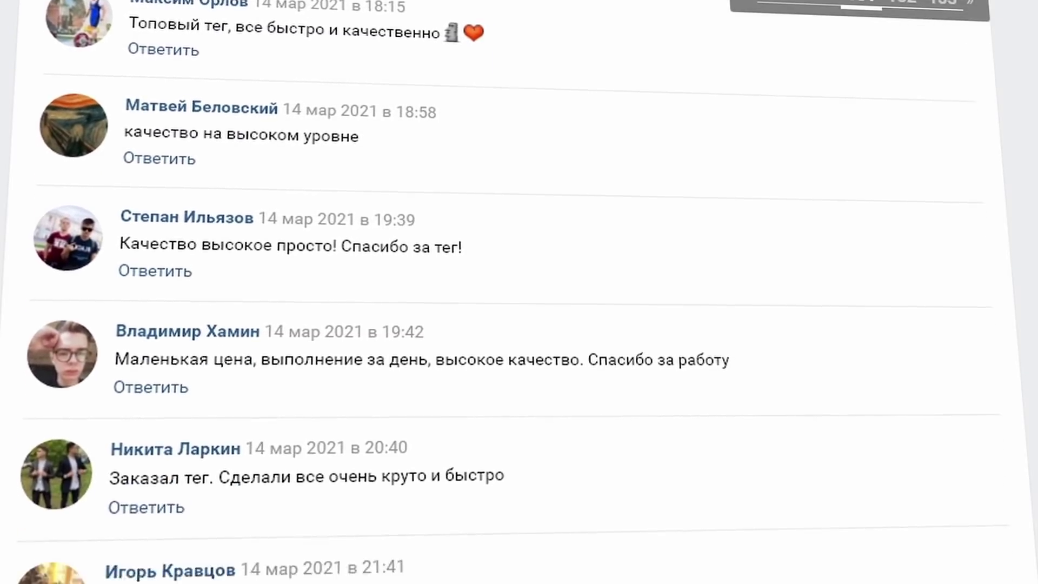
{"action": "scroll", "coordinate": [511, 292], "scroll_direction": "down", "scroll_amount": 3}
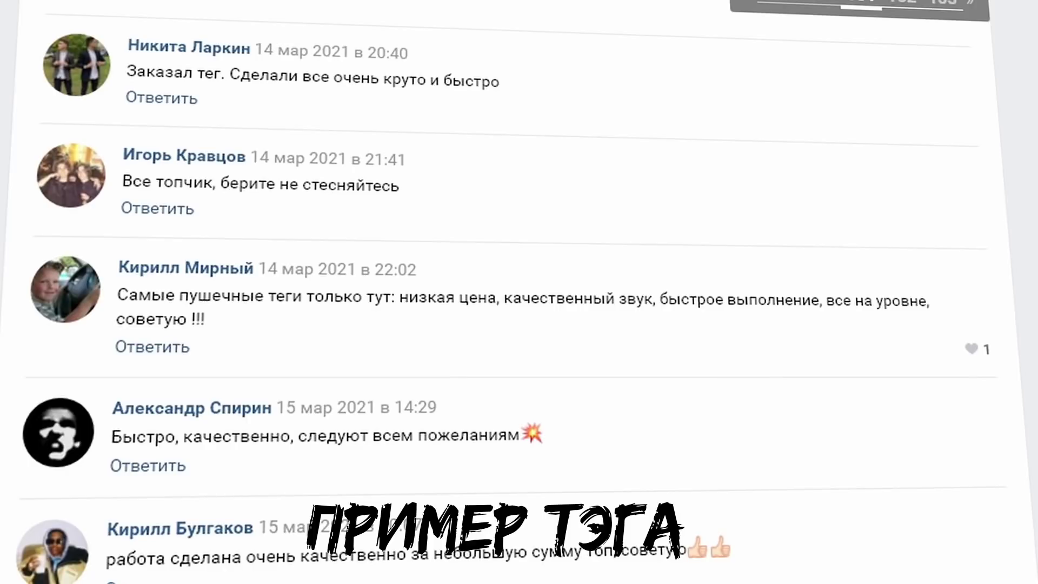
{"action": "scroll", "coordinate": [511, 292], "scroll_direction": "down", "scroll_amount": 5}
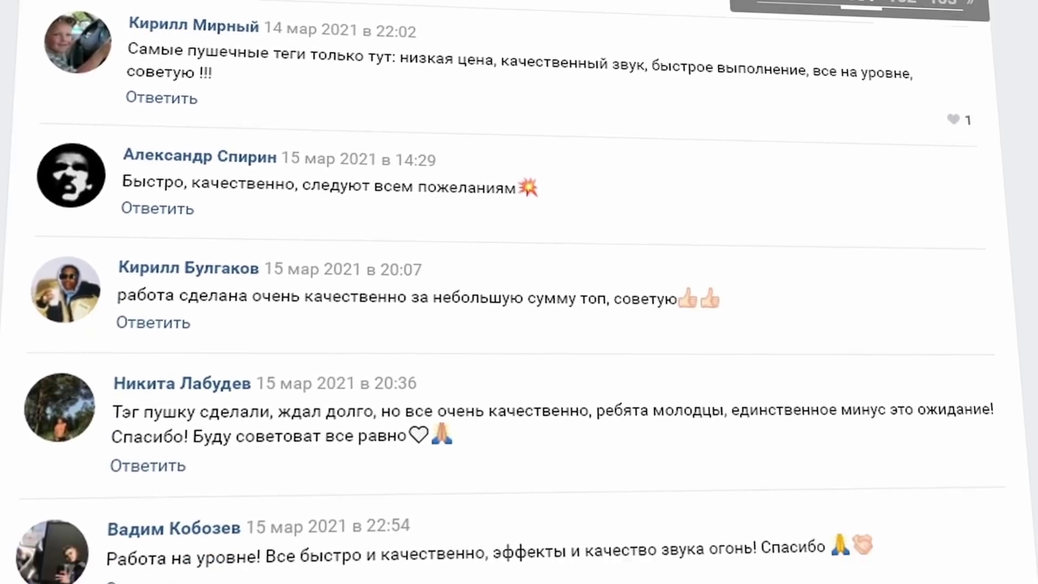
{"action": "scroll", "coordinate": [510, 292], "scroll_direction": "down", "scroll_amount": 7}
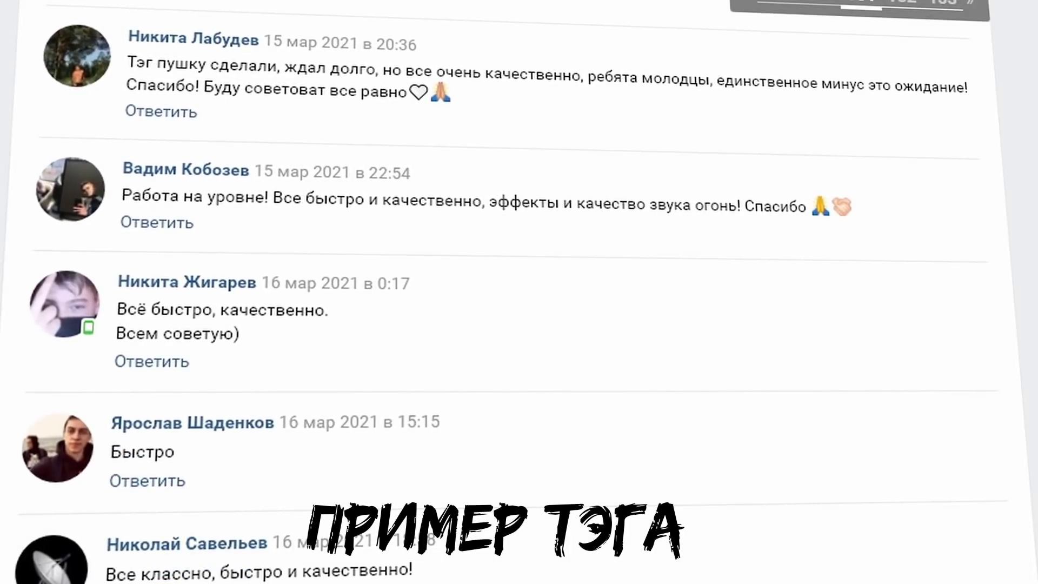
{"action": "scroll", "coordinate": [511, 291], "scroll_direction": "down", "scroll_amount": 8}
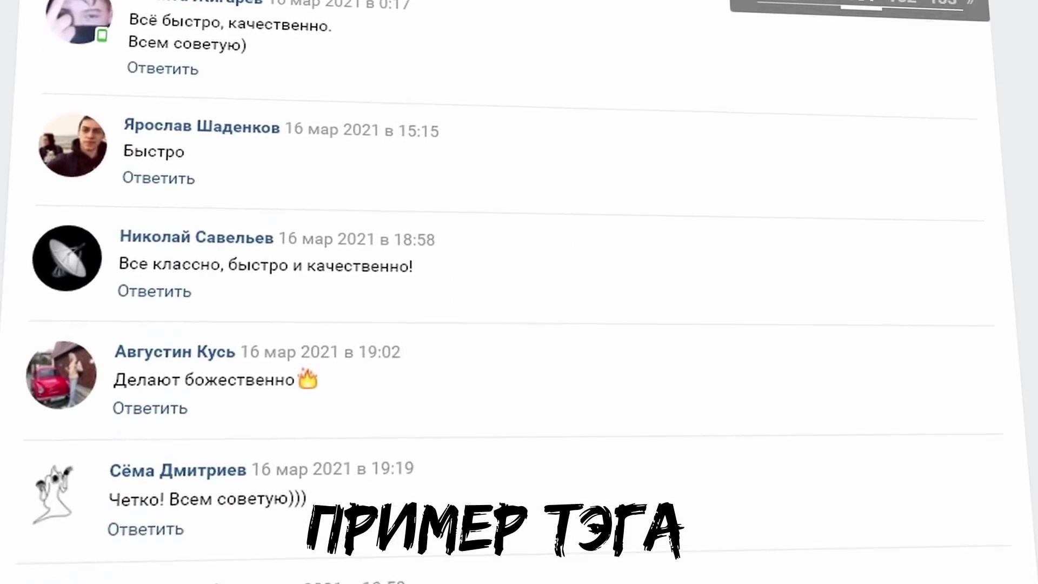
{"action": "scroll", "coordinate": [511, 291], "scroll_direction": "down", "scroll_amount": 3}
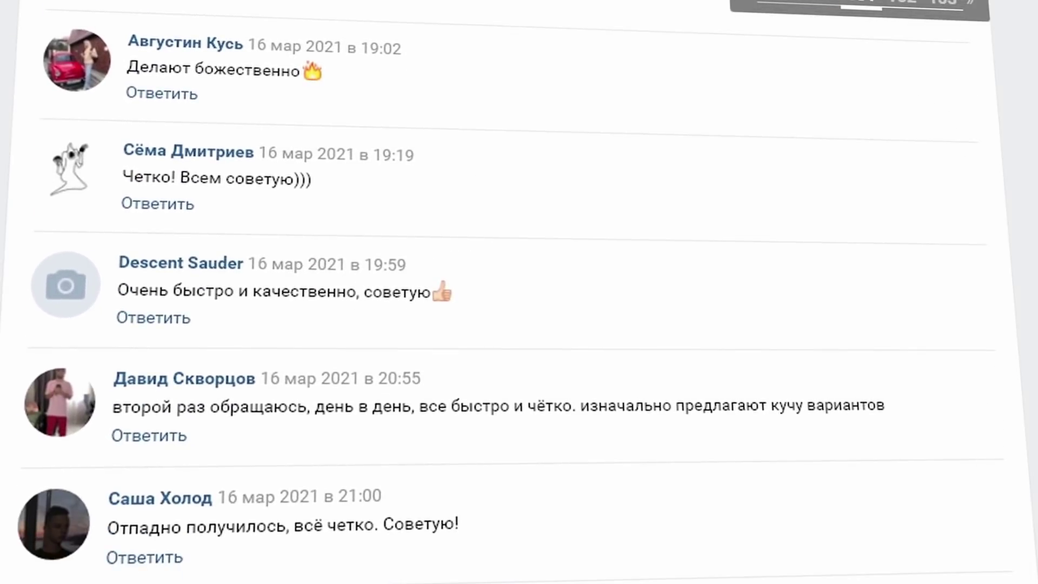
{"action": "scroll", "coordinate": [510, 292], "scroll_direction": "down", "scroll_amount": 9}
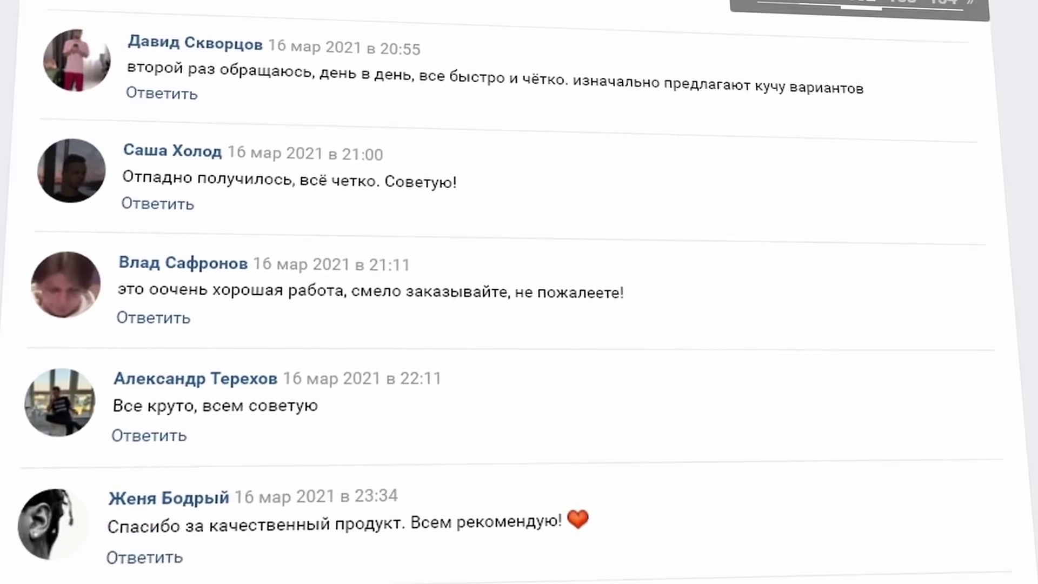
{"action": "scroll", "coordinate": [511, 292], "scroll_direction": "down", "scroll_amount": 2}
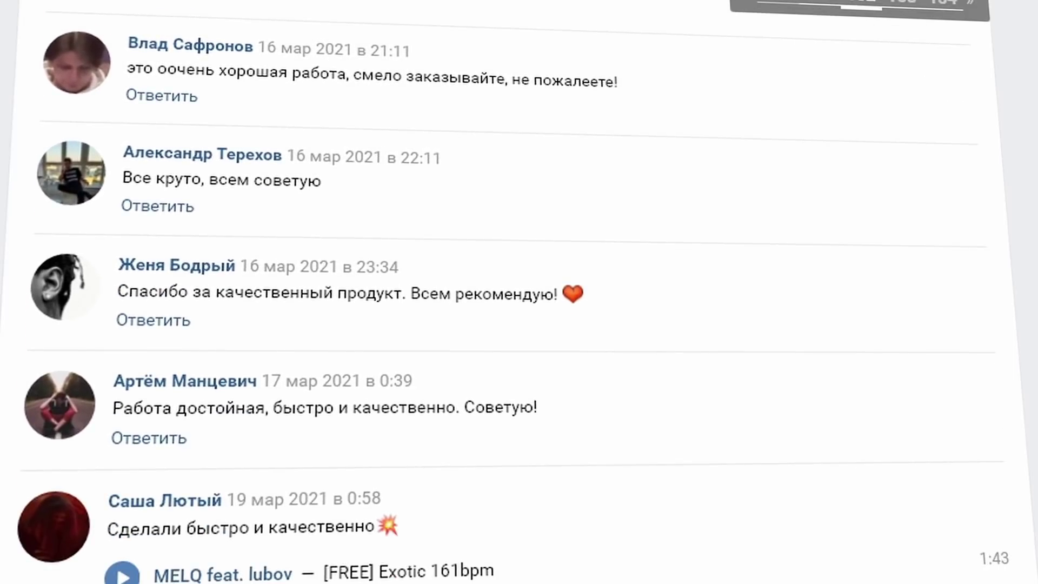
{"action": "scroll", "coordinate": [510, 292], "scroll_direction": "down", "scroll_amount": 8}
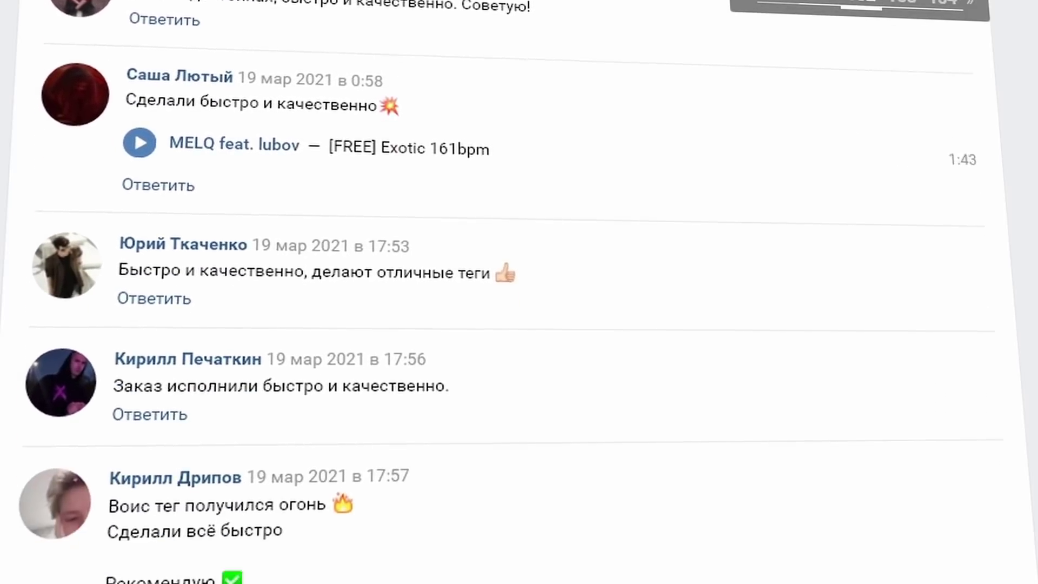
{"action": "scroll", "coordinate": [511, 292], "scroll_direction": "down", "scroll_amount": 4}
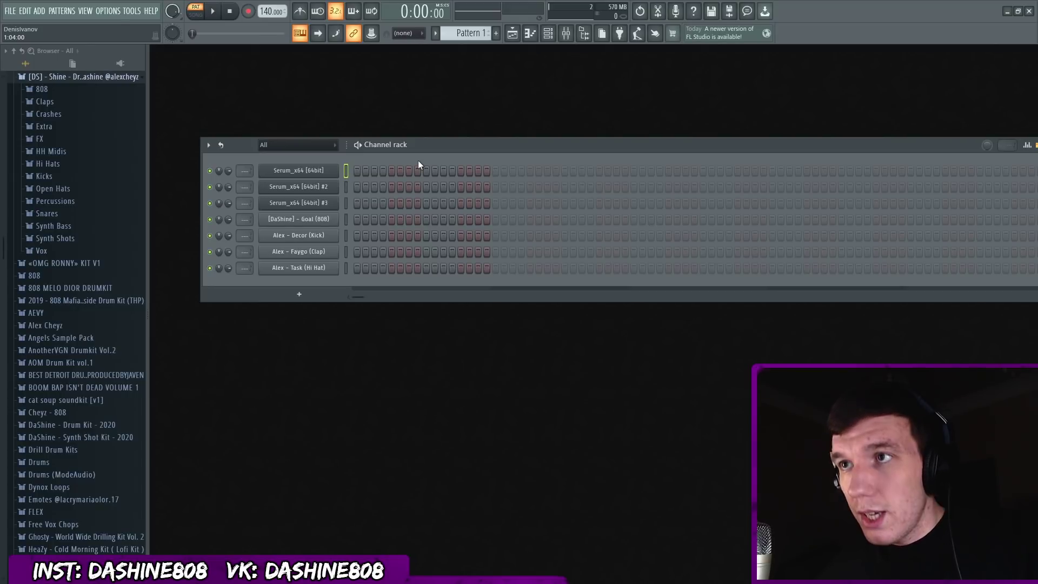
- Open the first Serum channel with the Chords preset and audition its sound with a few notes
{"action": "left_click", "coordinate": [338, 171]}
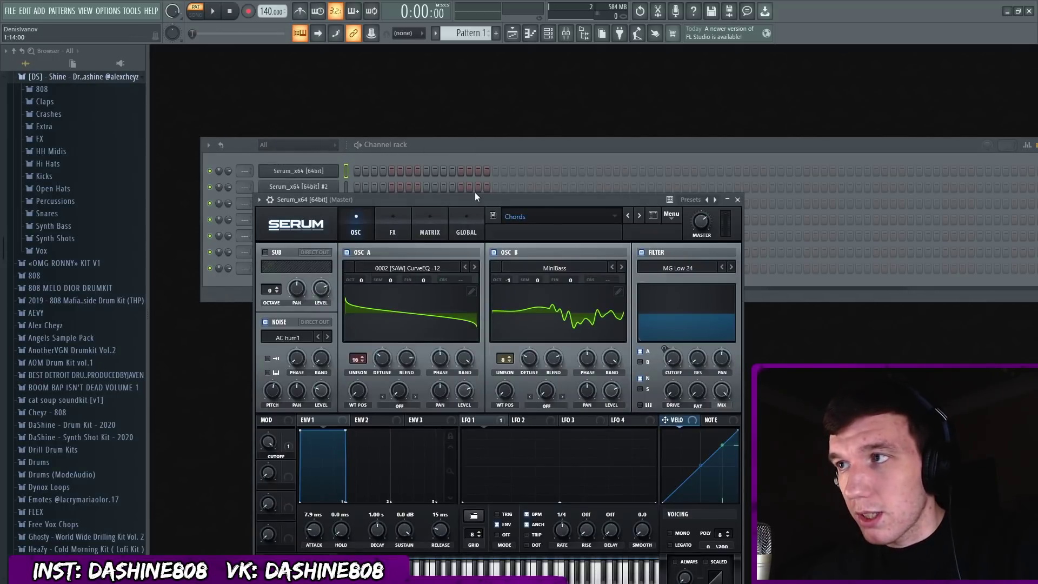
{"action": "key", "text": "q"}
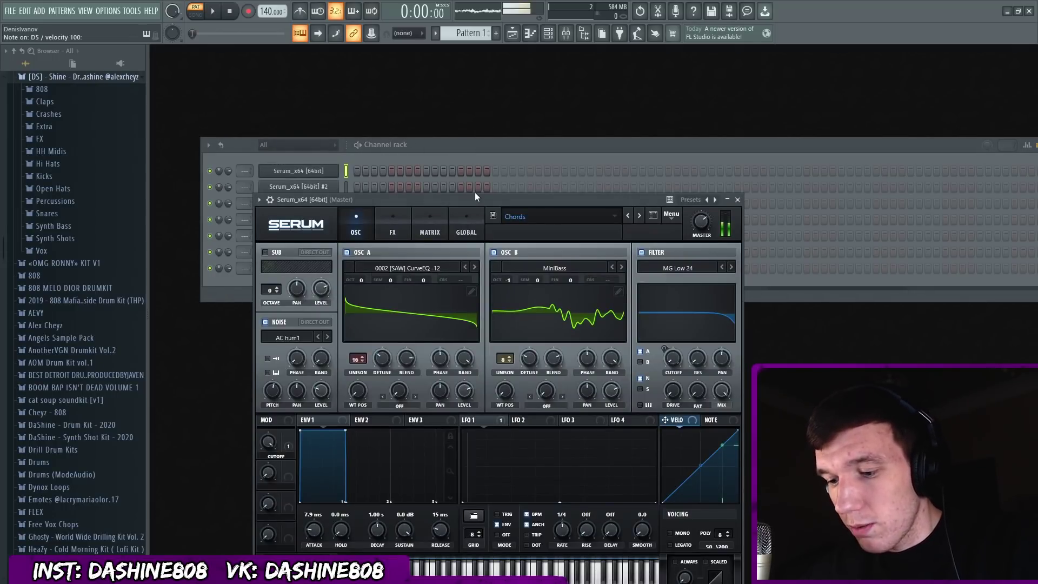
{"action": "key", "text": "n"}
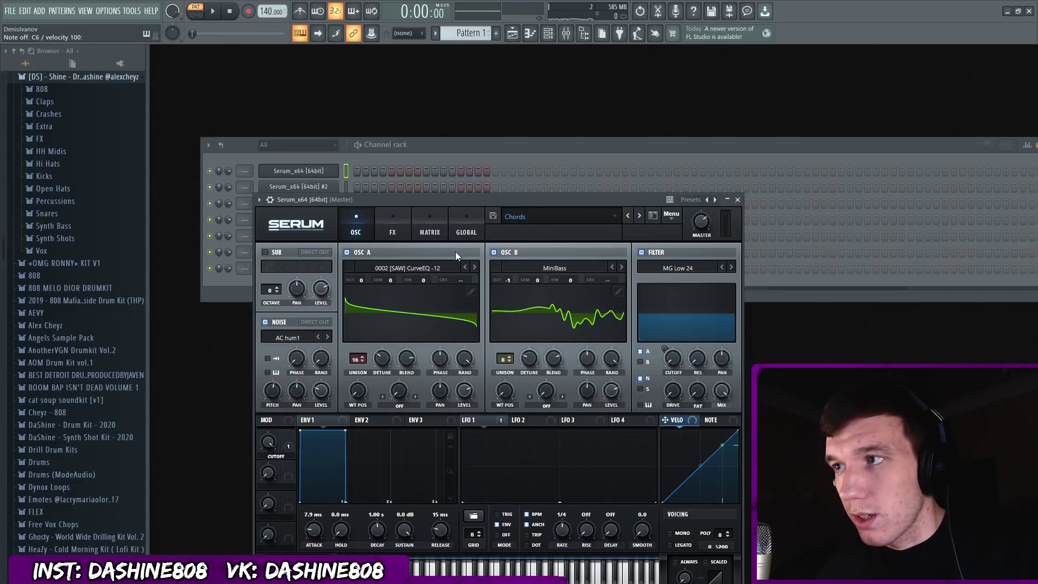
- Open the second Serum channel with the Lead preset, move its window into full view, and audition the sound
{"action": "left_click", "coordinate": [298, 186]}
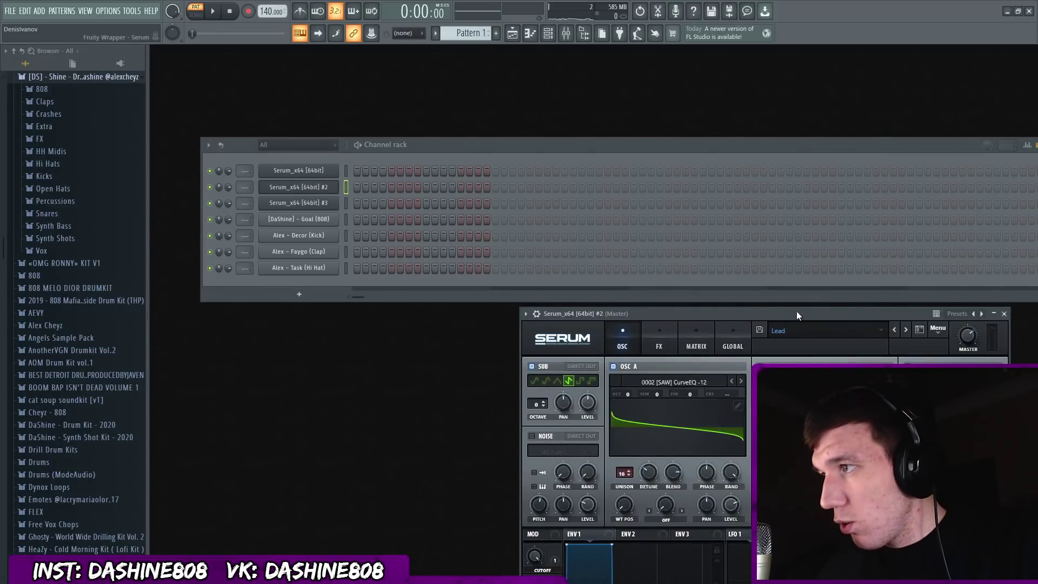
{"action": "left_click_drag", "start_coordinate": [796, 311], "coordinate": [498, 127]}
{"action": "key", "text": "c"}
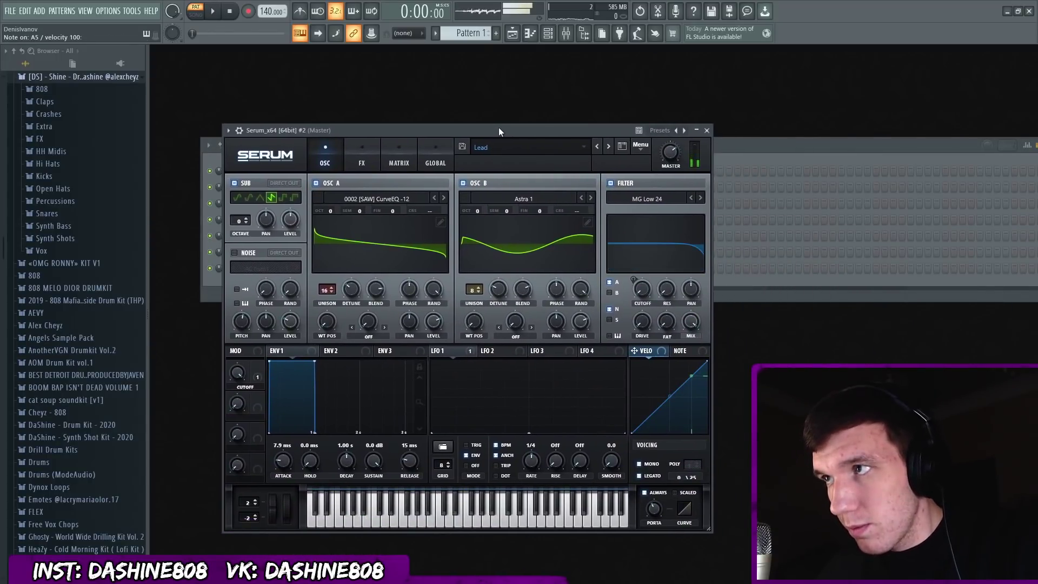
{"action": "key", "text": "q"}
{"action": "key", "text": "v"}
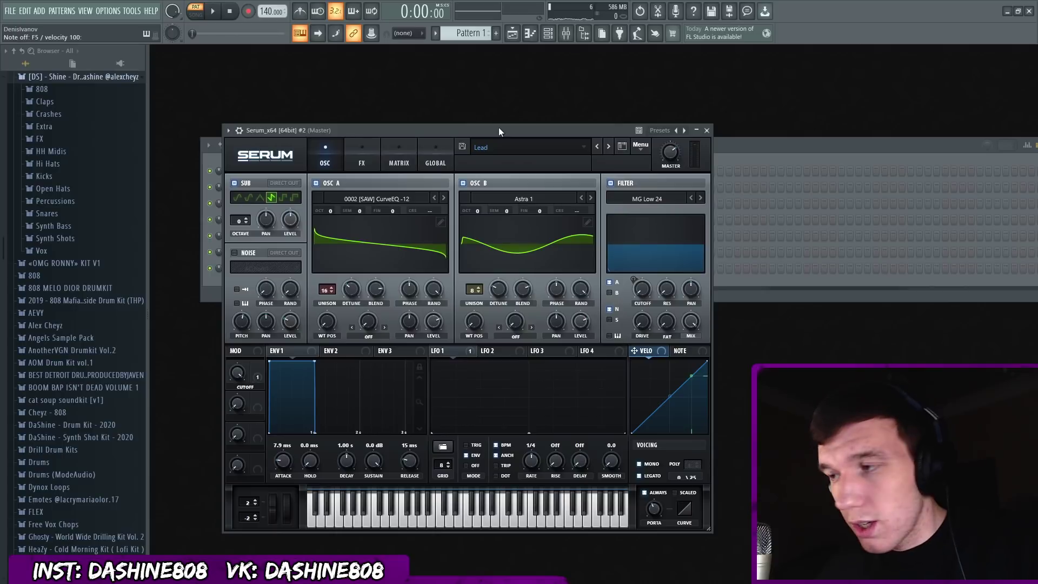
- Inspect the Portamento Time control in the Lead preset's voicing settings, then close the plugin window
{"action": "left_click_drag", "start_coordinate": [510, 129], "coordinate": [516, 95]}
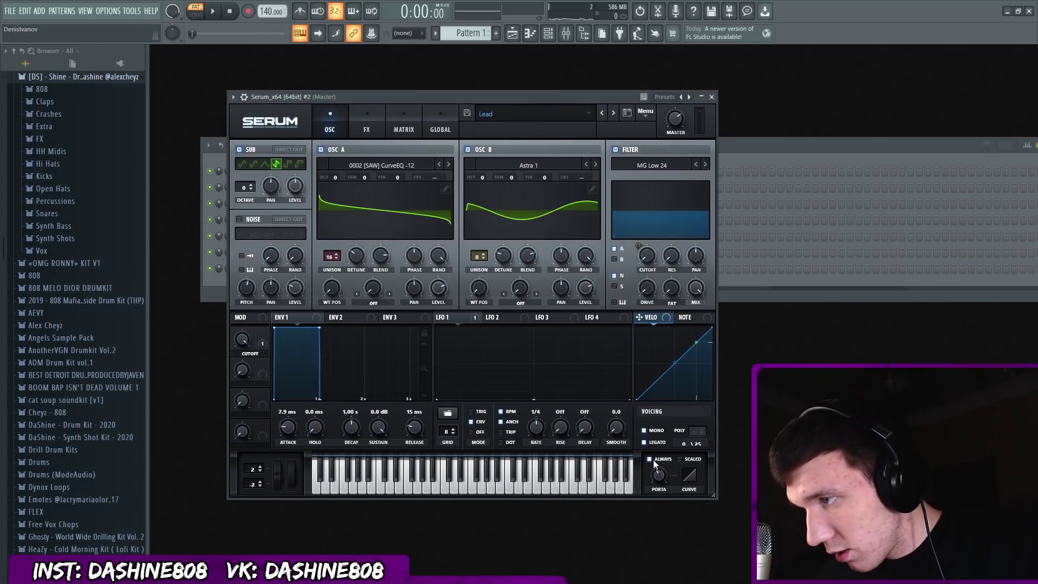
{"action": "left_click", "coordinate": [658, 475]}
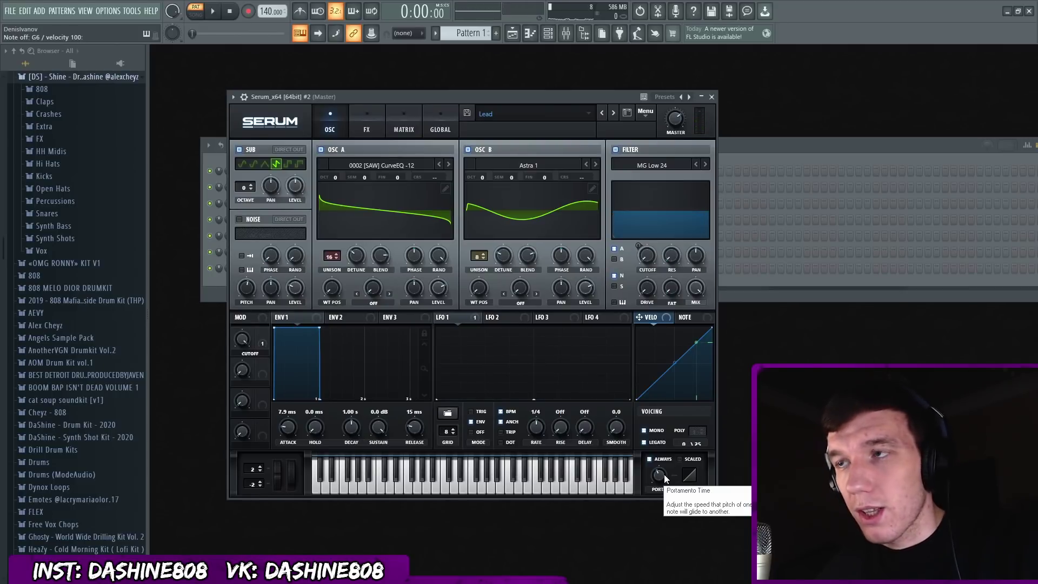
{"action": "key", "text": "Escape"}
- Open the third Serum channel with the Triangle Lead preset, audition a few notes, and close its window
{"action": "left_click", "coordinate": [331, 205]}
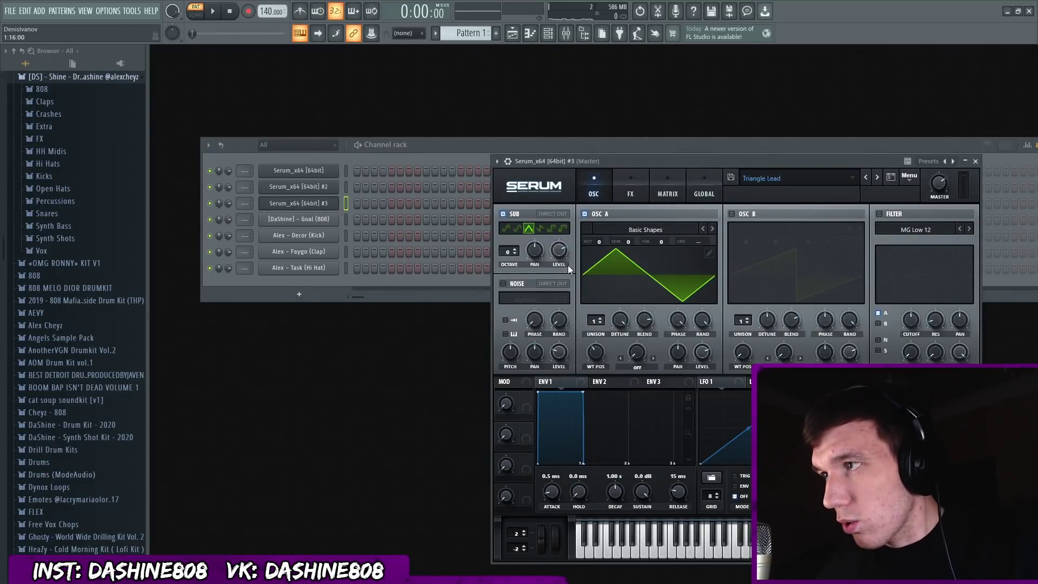
{"action": "key", "text": "m"}
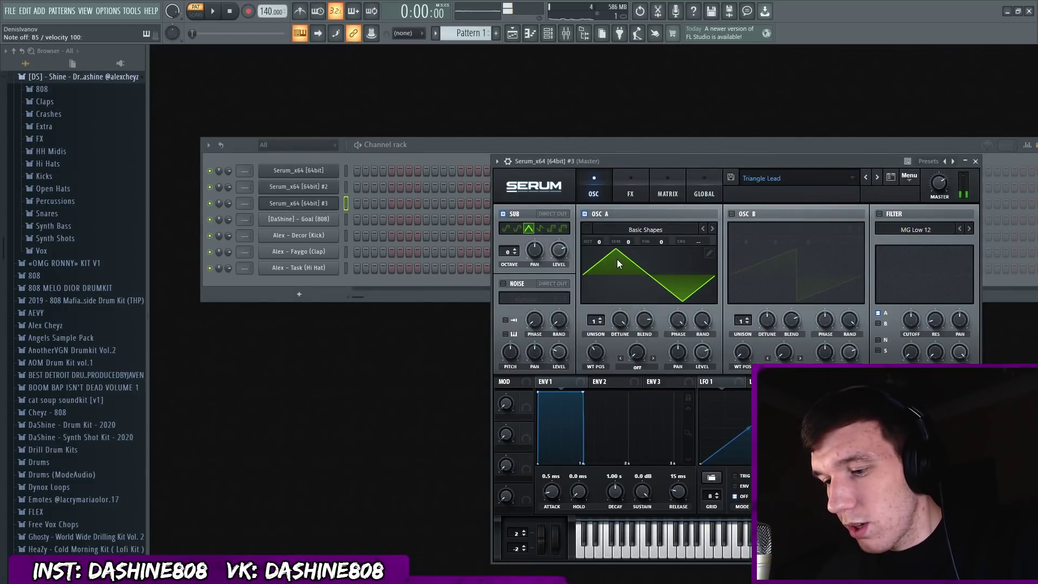
{"action": "left_click_drag", "start_coordinate": [595, 161], "coordinate": [425, 118]}
{"action": "key", "text": "period"}
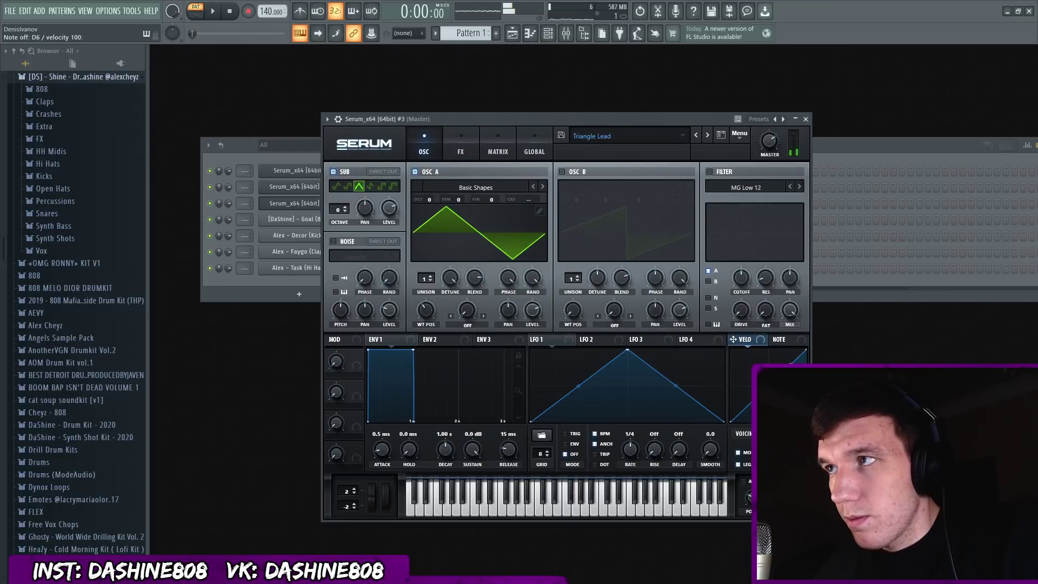
{"action": "key", "text": "Escape"}
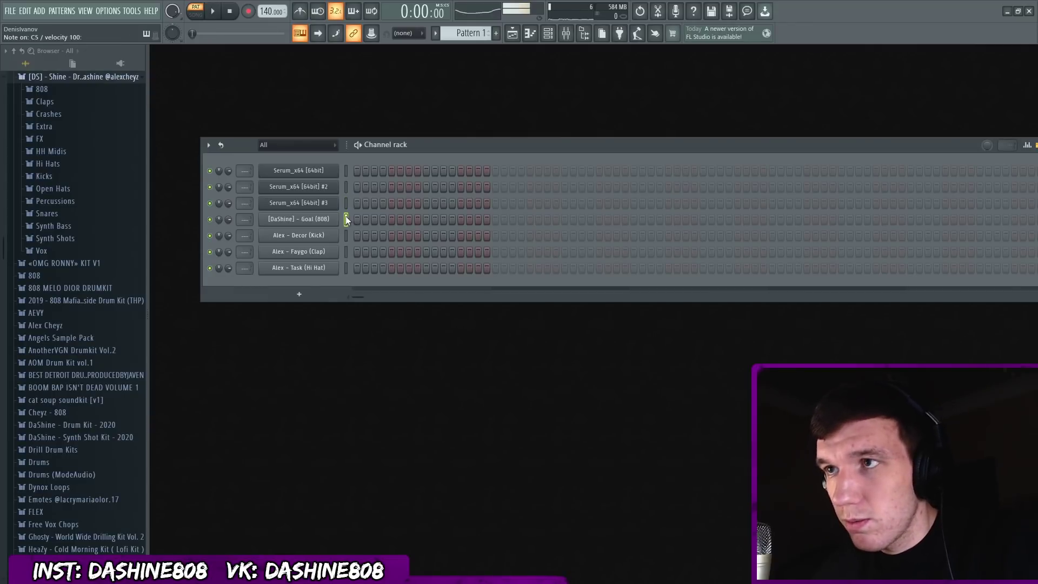
- Audition the Decor kick, Faygo clap and Task hi-hat samples in the channel rack
{"action": "left_click", "coordinate": [344, 235]}
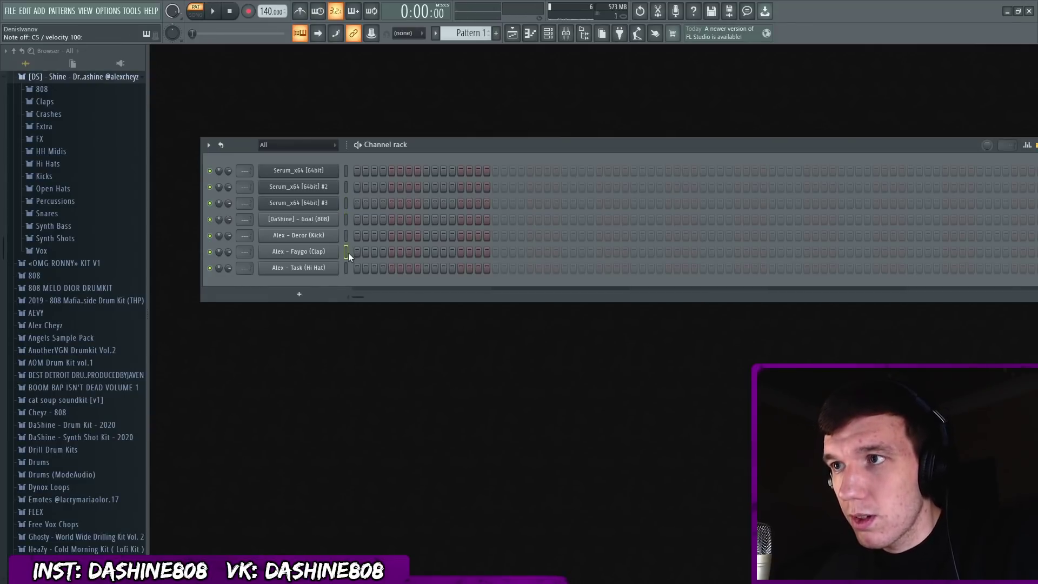
{"action": "left_click", "coordinate": [348, 252]}
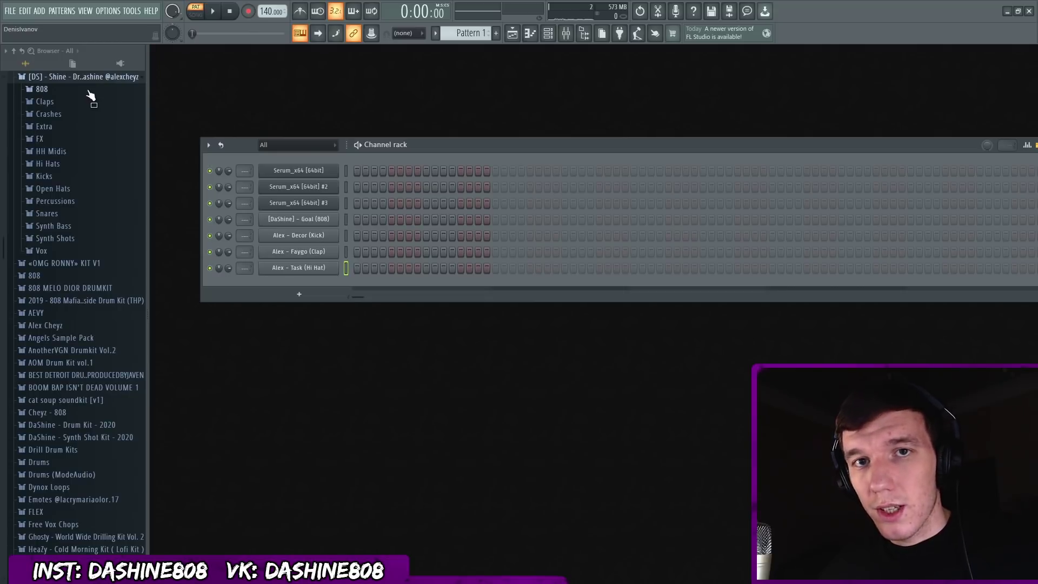
{"action": "left_click_drag", "start_coordinate": [90, 93], "coordinate": [240, 139]}
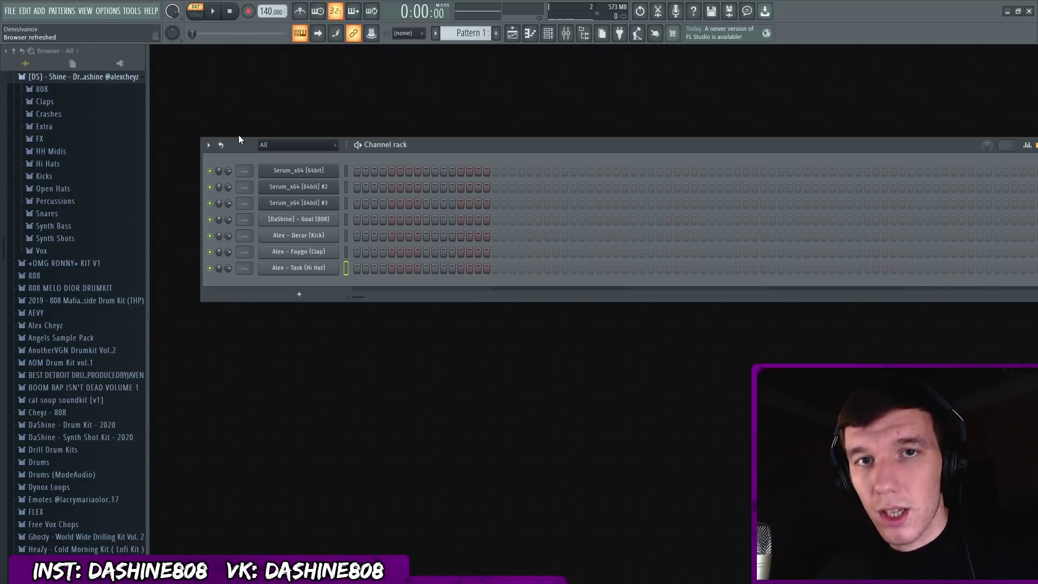
- Set the project tempo to 151 BPM and open the first Serum channel's piano roll
{"action": "key", "text": "Down"}
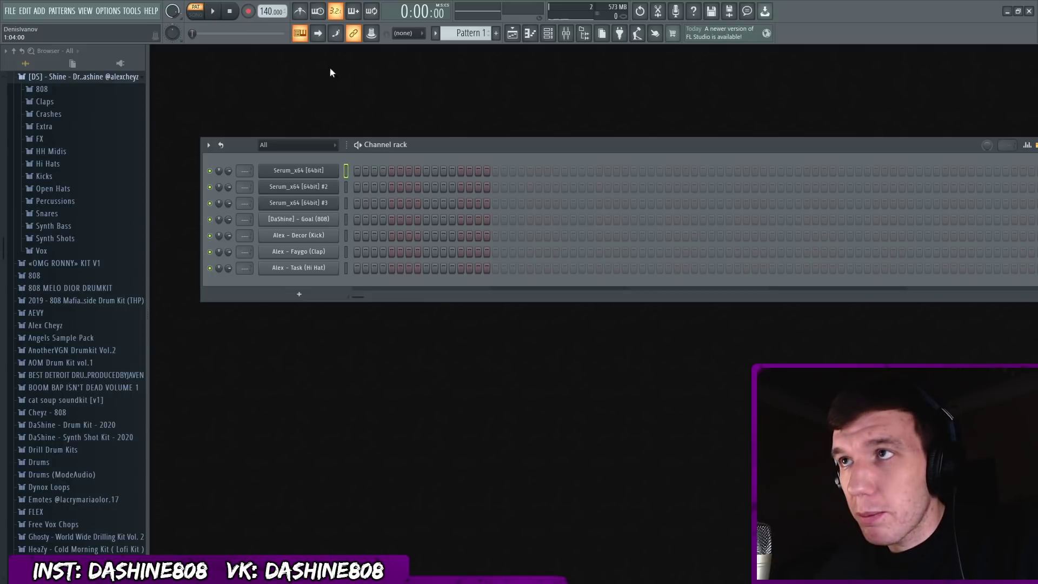
{"action": "left_click_drag", "start_coordinate": [271, 11], "coordinate": [272, 4]}
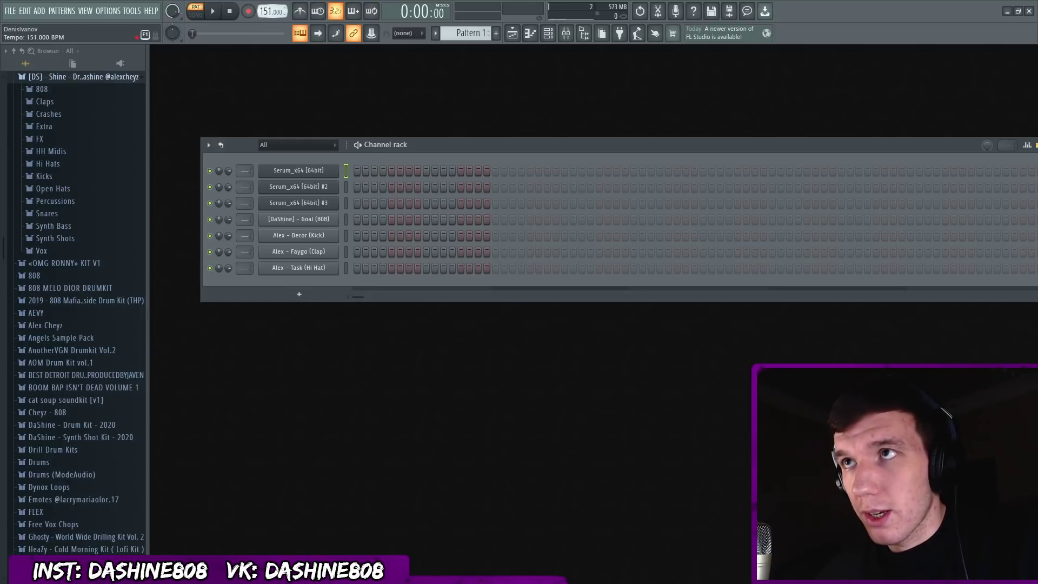
{"action": "right_click", "coordinate": [322, 173]}
{"action": "left_click", "coordinate": [378, 171]}
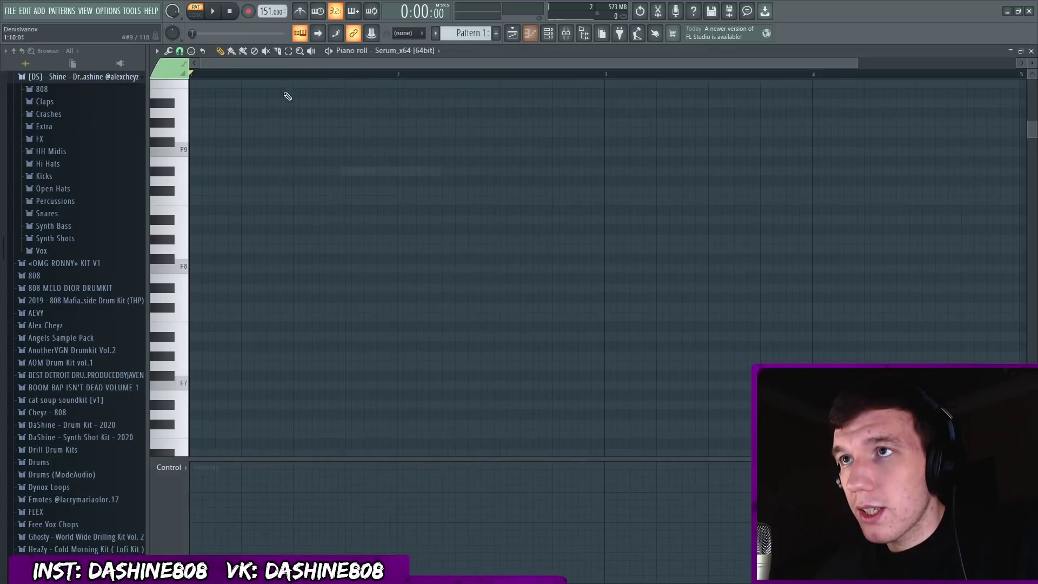
- Check the root note and scale used for scale highlighting in the piano roll
{"action": "left_click", "coordinate": [157, 51]}
{"action": "mouse_move", "coordinate": [204, 105]}
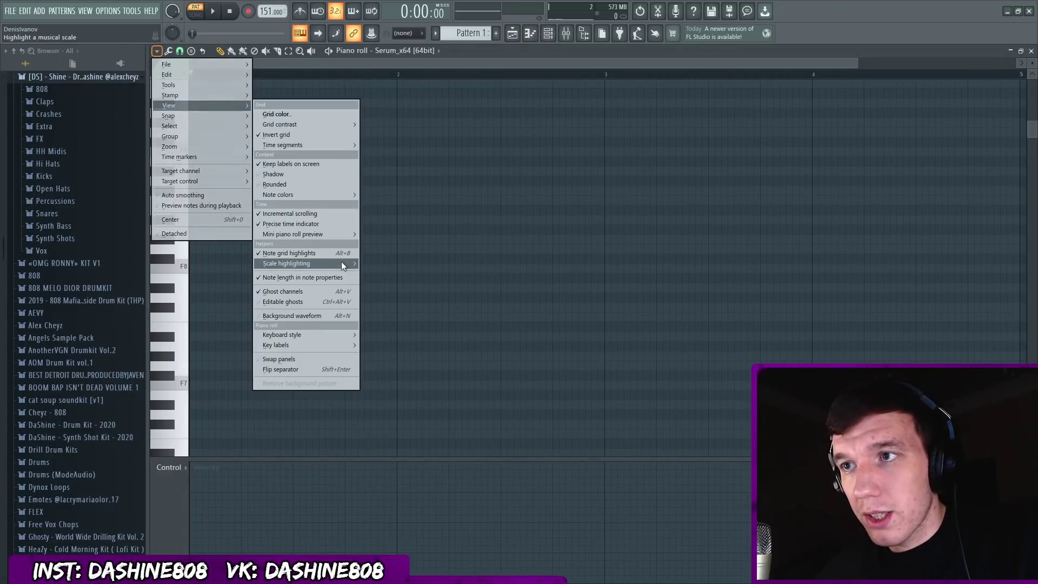
{"action": "mouse_move", "coordinate": [342, 263]}
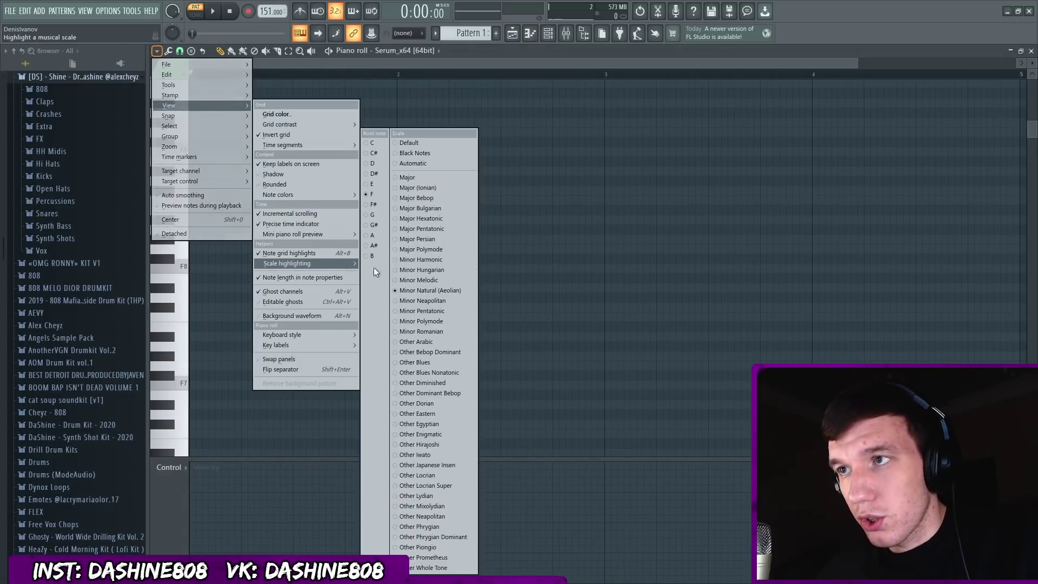
{"action": "left_click", "coordinate": [434, 187]}
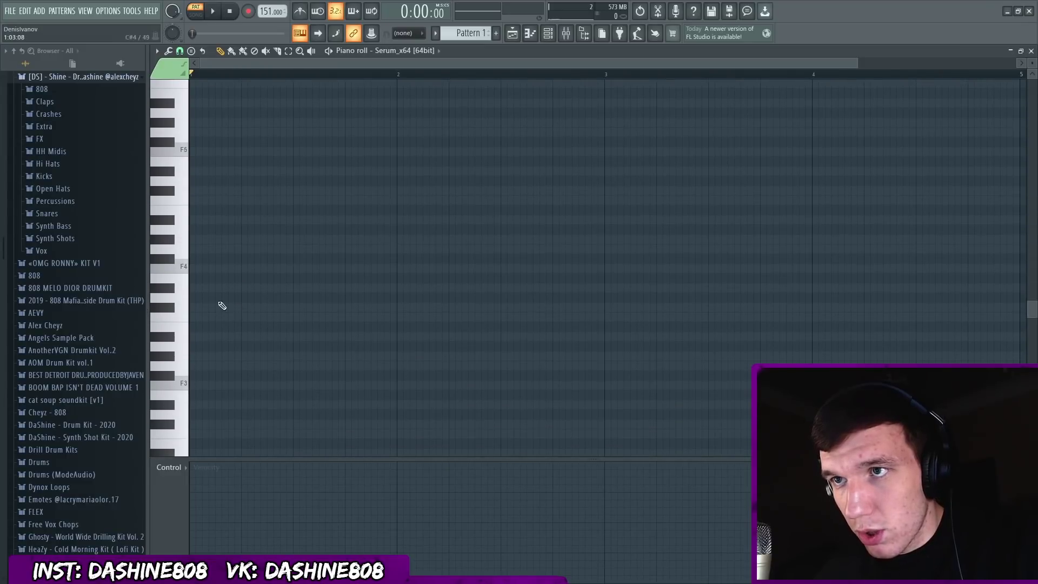
- Place three descending half-bar notes, F4, D#4 and C#4, across bars 1 and 2, and start playback
{"action": "left_click", "coordinate": [216, 269]}
{"action": "left_click", "coordinate": [316, 287]}
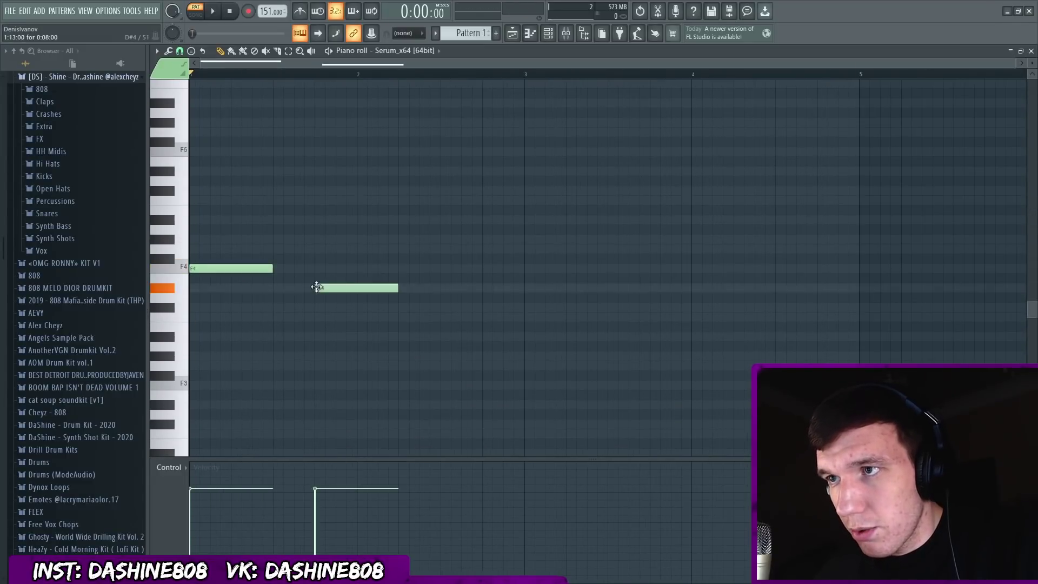
{"action": "left_click", "coordinate": [448, 308]}
{"action": "scroll", "coordinate": [459, 306], "scroll_direction": "down", "scroll_amount": 1}
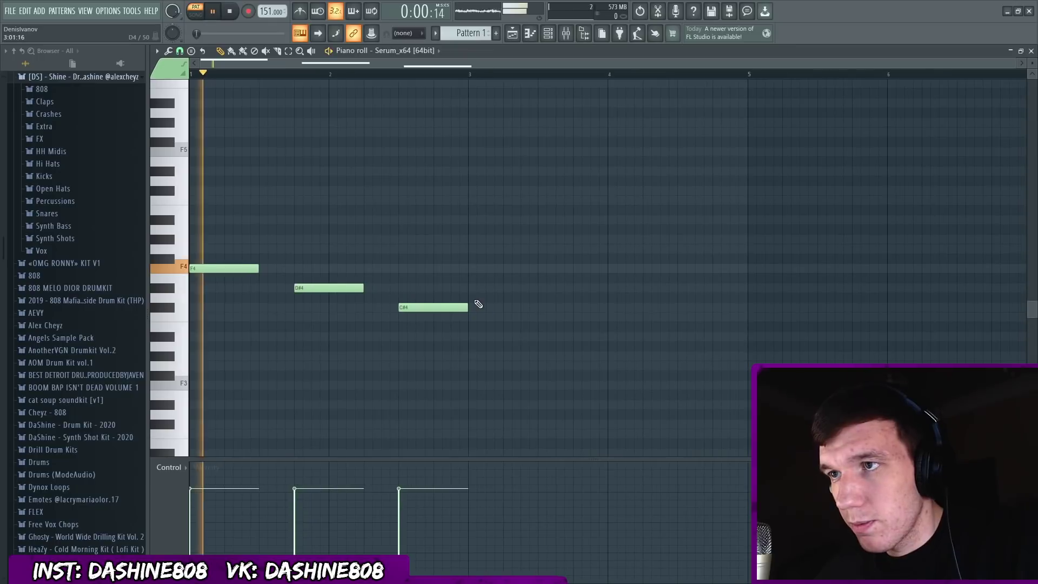
- Listen to the bass line and stack F5, G#5 and C6 above the F4 note as the first chord
{"action": "key", "text": "space"}
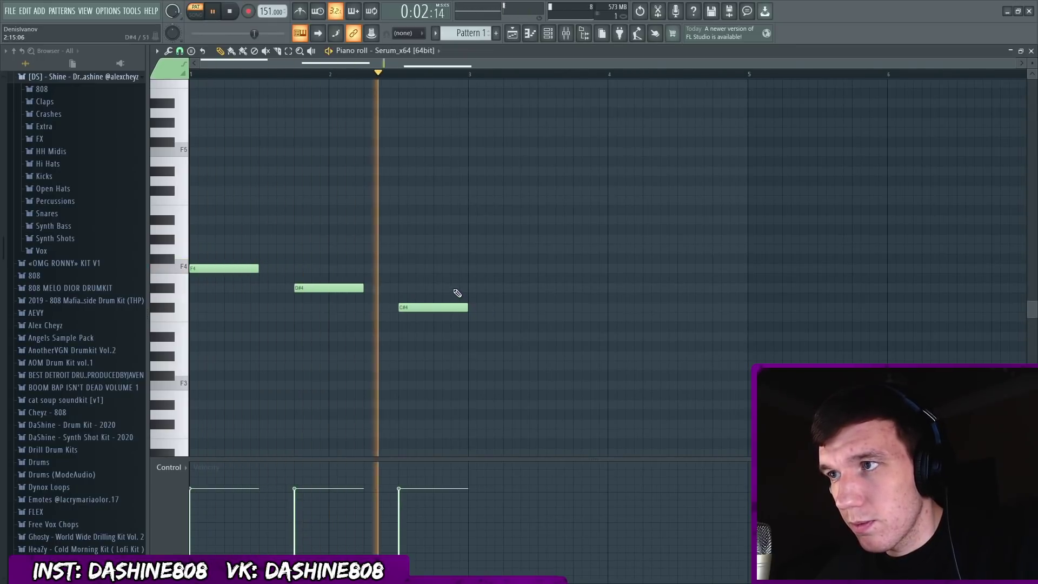
{"action": "key", "text": "space"}
{"action": "scroll", "coordinate": [211, 243], "scroll_direction": "up", "scroll_amount": 3}
{"action": "left_click", "coordinate": [210, 241]}
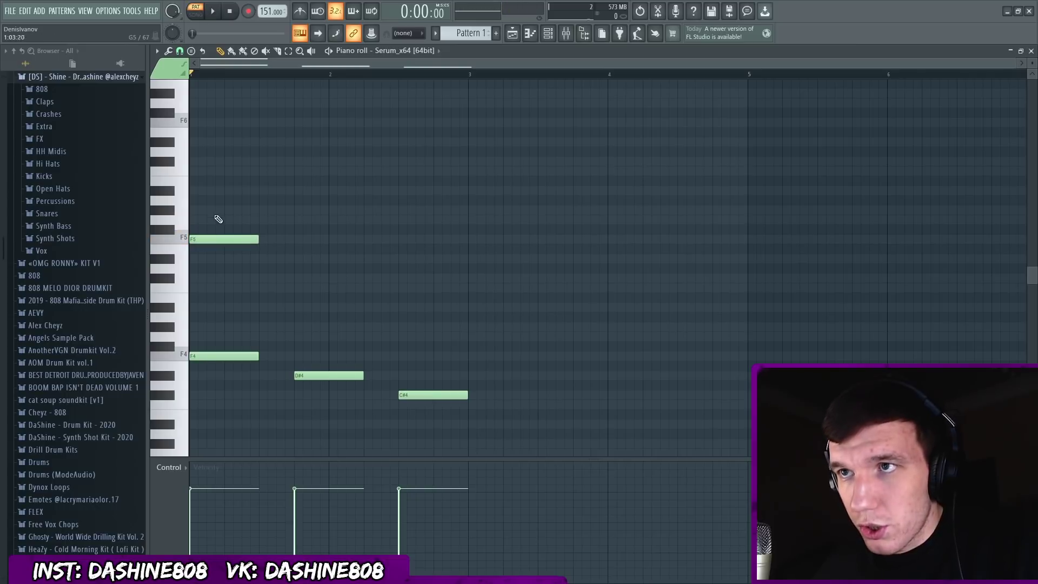
{"action": "left_click", "coordinate": [222, 210]}
{"action": "left_click", "coordinate": [222, 171]}
- Copy the first chord's triad above the D#4 note as D#5, G5 and A#5
{"action": "left_click_drag", "start_coordinate": [268, 162], "coordinate": [313, 286]}
{"action": "mouse_move", "coordinate": [330, 210]}
{"action": "left_mouse_down"}
{"action": "mouse_move", "coordinate": [223, 169]}
{"action": "mouse_move", "coordinate": [325, 196]}
{"action": "left_mouse_up"}
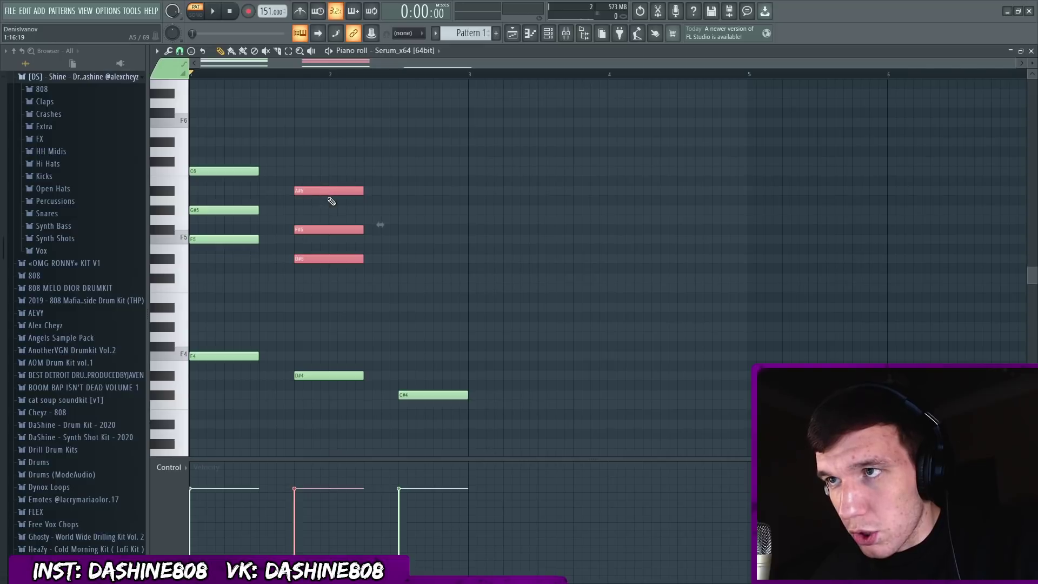
{"action": "left_click", "coordinate": [331, 230]}
{"action": "key", "text": "shift+Up"}
- Copy the triad above the C#4 note as C#5, F5 and G#5, and play back the three chords
{"action": "left_click_drag", "start_coordinate": [332, 254], "coordinate": [428, 267]}
{"action": "key", "text": "space"}
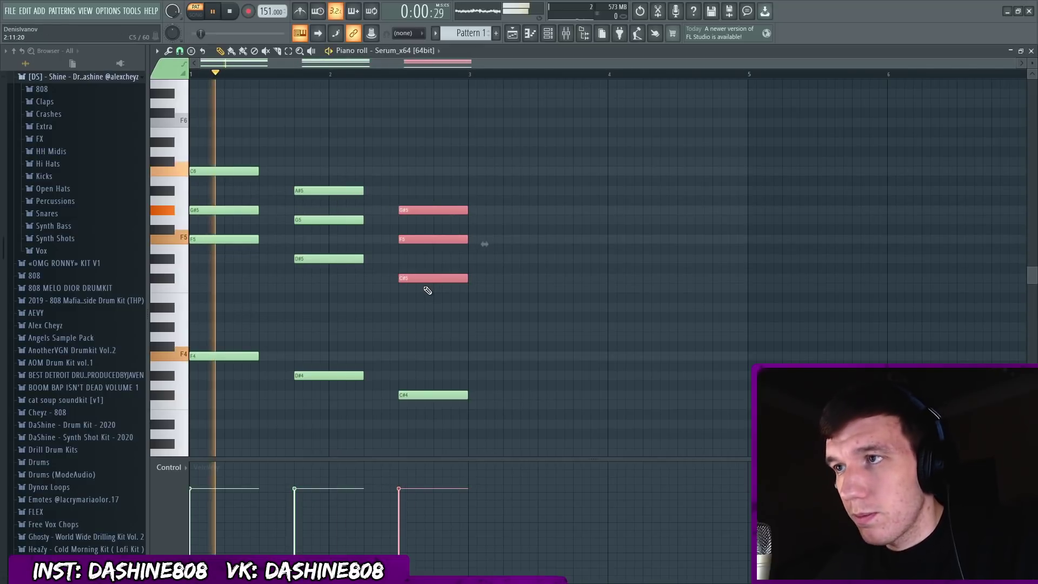
{"action": "scroll", "coordinate": [427, 286], "scroll_direction": "up", "scroll_amount": 2}
{"action": "scroll", "coordinate": [430, 281], "scroll_direction": "down", "scroll_amount": 2}
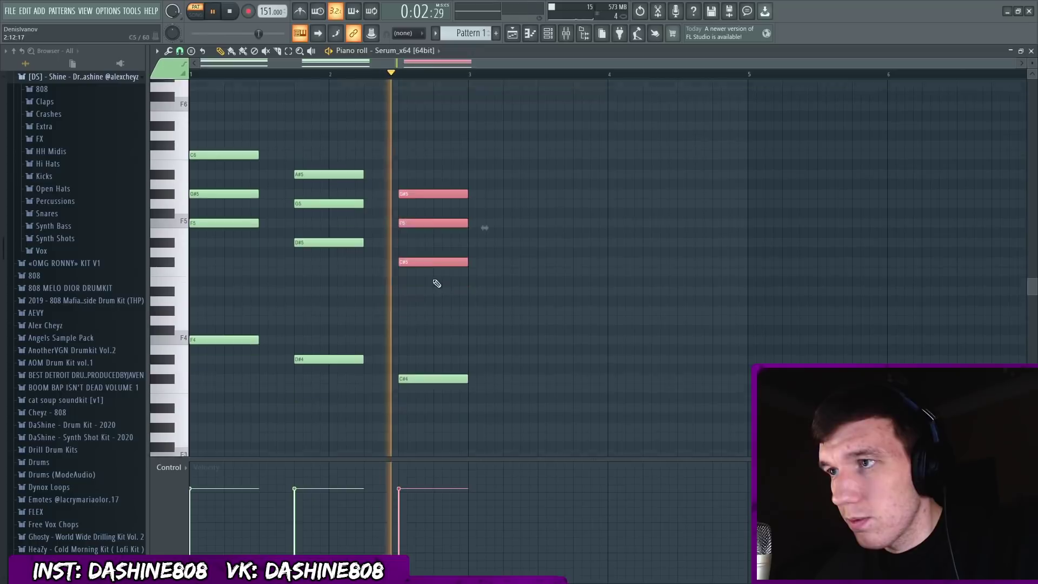
{"action": "scroll", "coordinate": [457, 279], "scroll_direction": "up", "scroll_amount": 2}
{"action": "key", "text": "space"}
- Extend the first chord upwards with D#6, G#6 and C7, and listen to it
{"action": "left_click", "coordinate": [222, 200]}
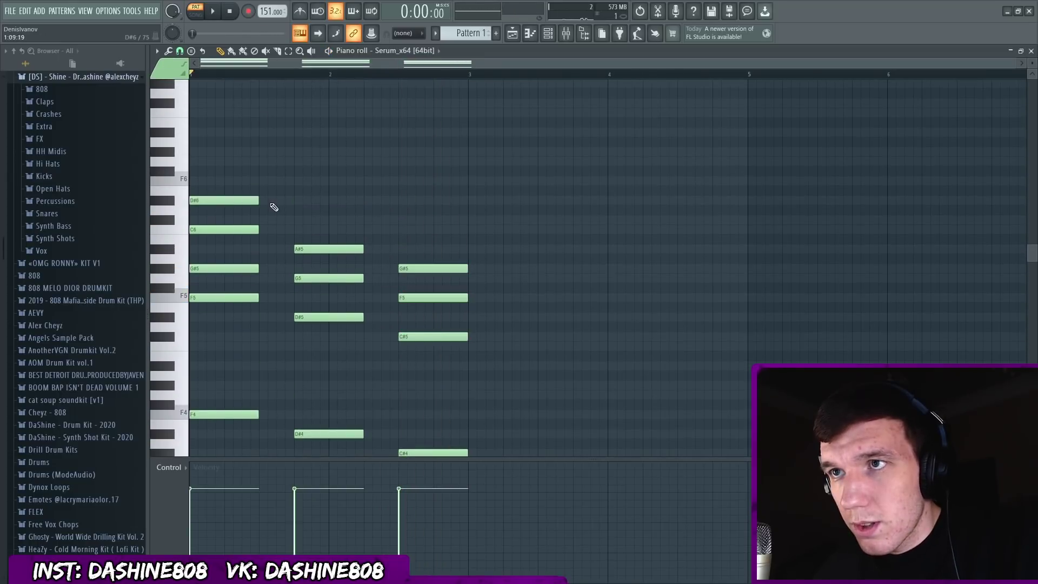
{"action": "scroll", "coordinate": [249, 215], "scroll_direction": "up", "scroll_amount": 1}
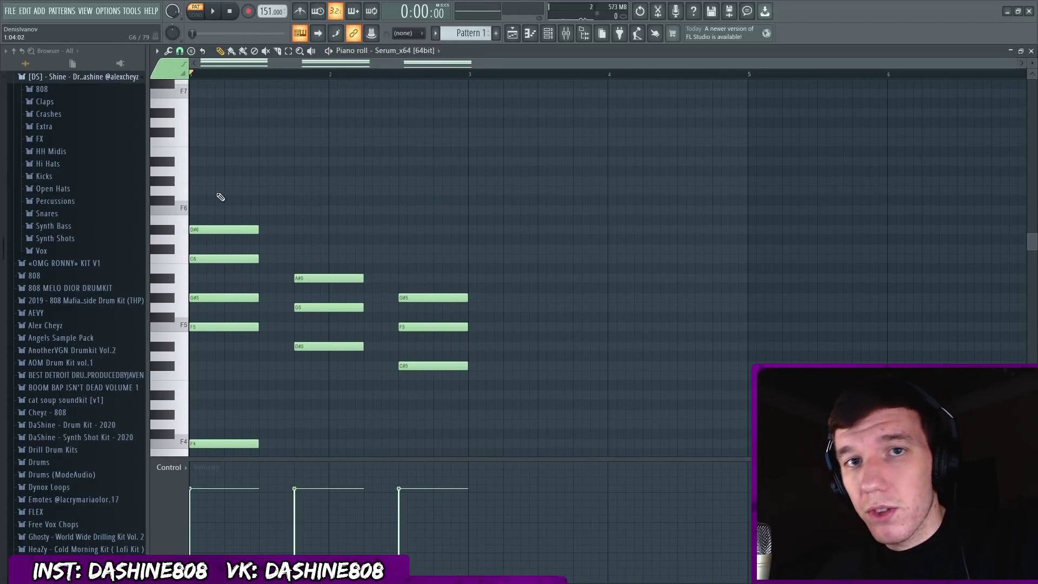
{"action": "left_click", "coordinate": [219, 180]}
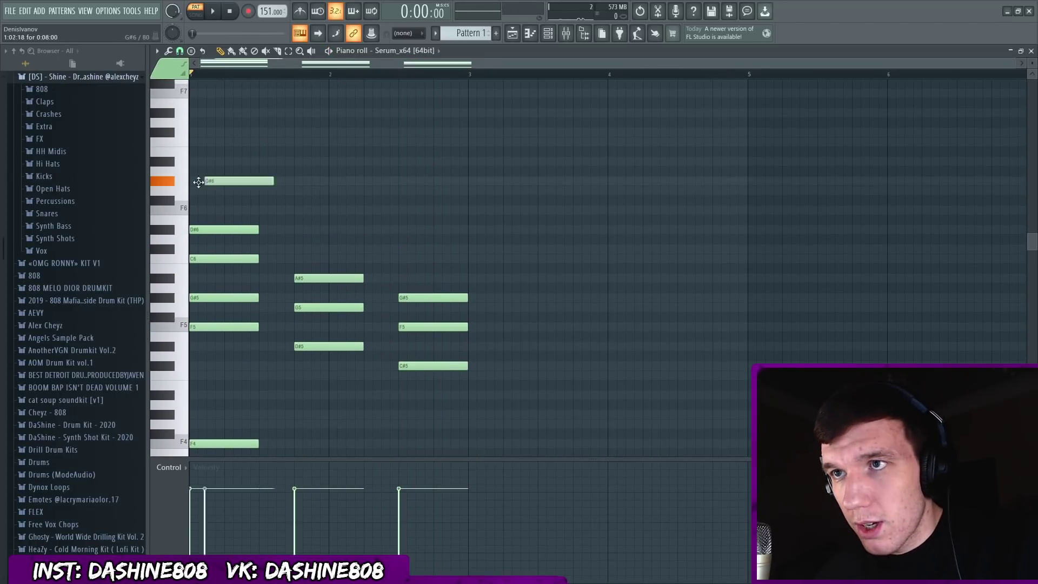
{"action": "left_click", "coordinate": [219, 141]}
{"action": "key", "text": "space"}
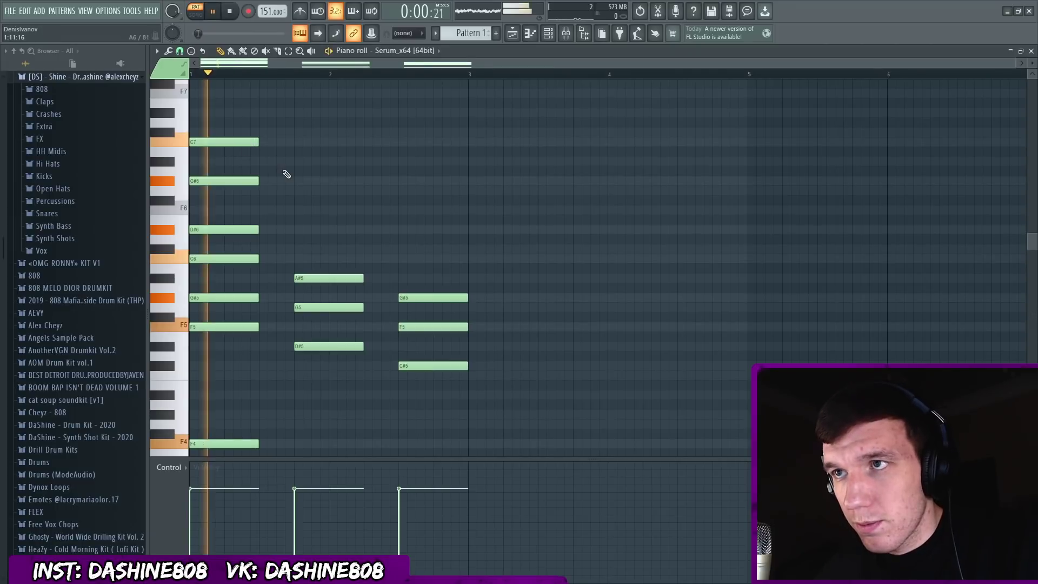
{"action": "key", "text": "space"}
- Duplicate the second chord's triad one octave up as D#6, G6 and A#6, and play back the progression
{"action": "scroll", "coordinate": [287, 174], "scroll_direction": "up", "scroll_amount": 1}
{"action": "left_click_drag", "start_coordinate": [286, 174], "coordinate": [320, 319]}
{"action": "key", "text": "ctrl+Up"}
{"action": "key", "text": "ctrl+a"}
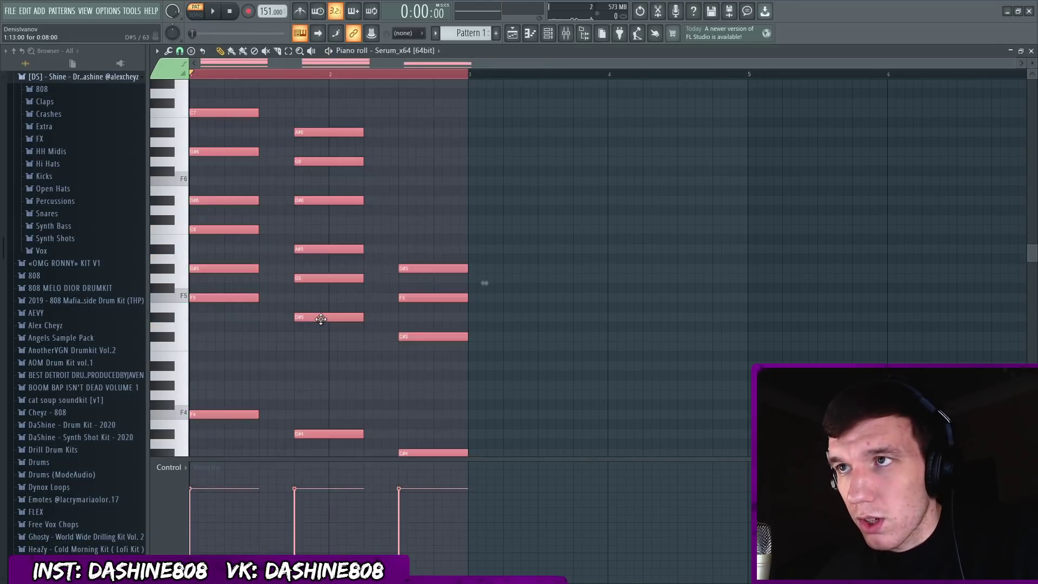
{"action": "key", "text": "space"}
{"action": "scroll", "coordinate": [371, 290], "scroll_direction": "up", "scroll_amount": 2}
{"action": "scroll", "coordinate": [371, 286], "scroll_direction": "down", "scroll_amount": 2}
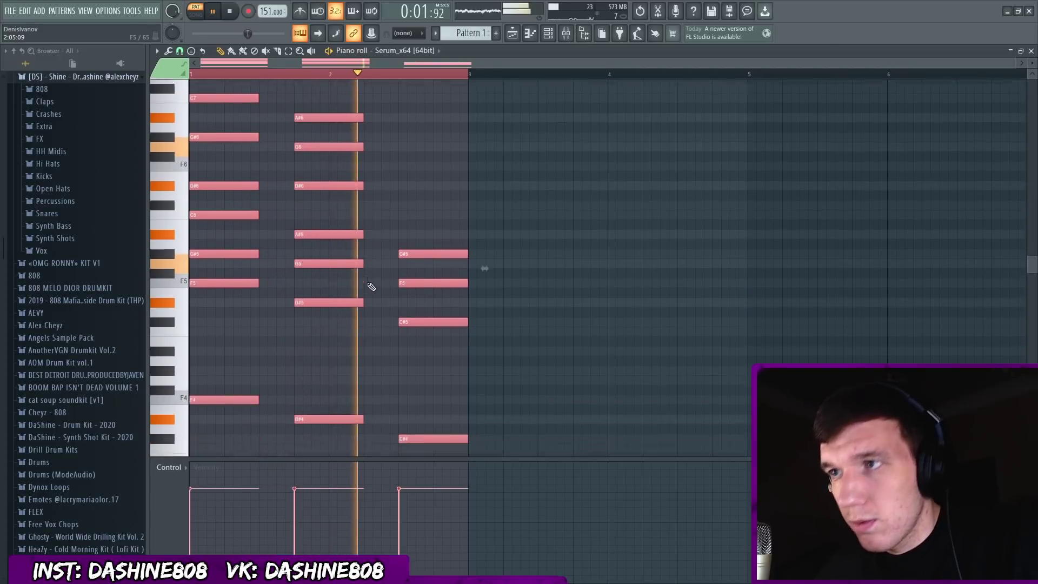
{"action": "key", "text": "space"}
- Extend the third chord upwards with C6, D#6 and G#6, and play back the progression
{"action": "left_click", "coordinate": [418, 229]}
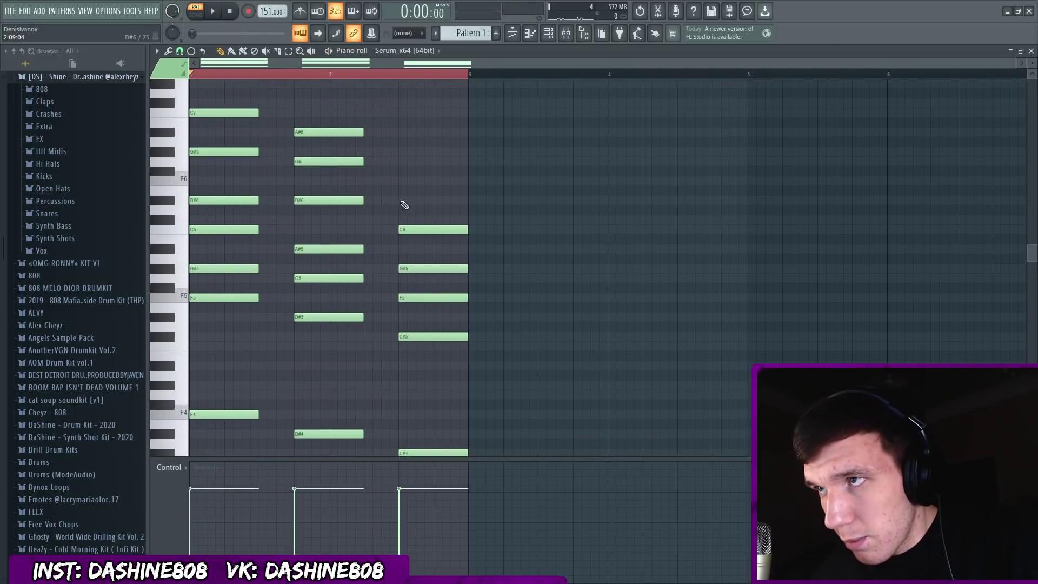
{"action": "left_click", "coordinate": [404, 203]}
{"action": "left_click", "coordinate": [403, 152]}
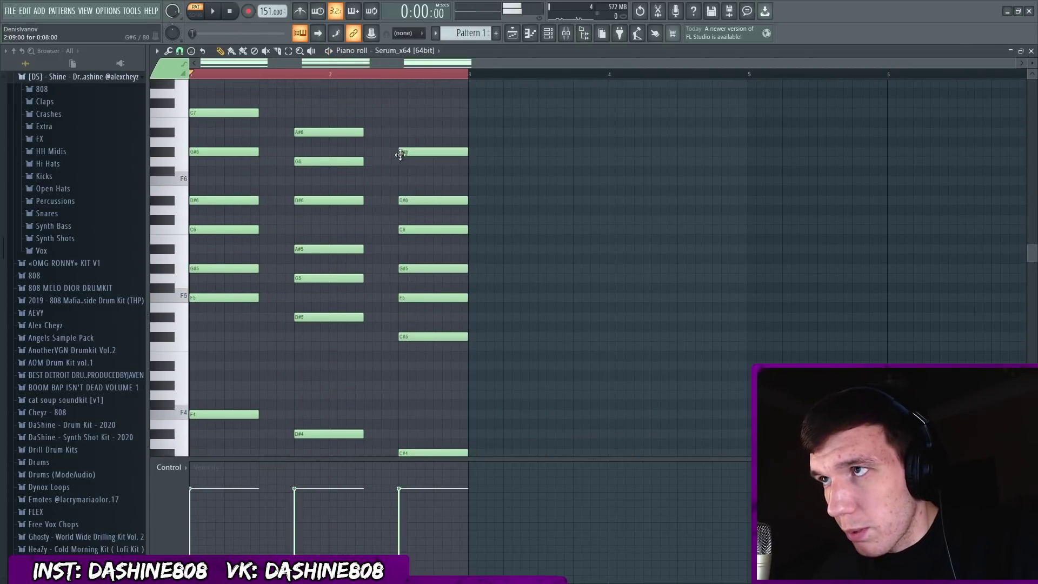
{"action": "left_click", "coordinate": [424, 200]}
{"action": "key", "text": "space"}
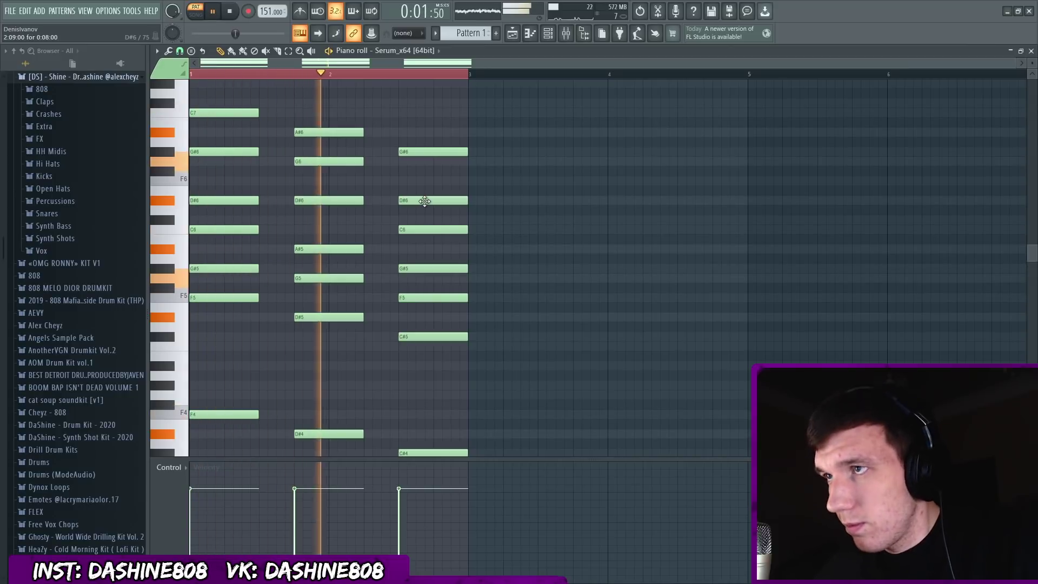
{"action": "key", "text": "space"}
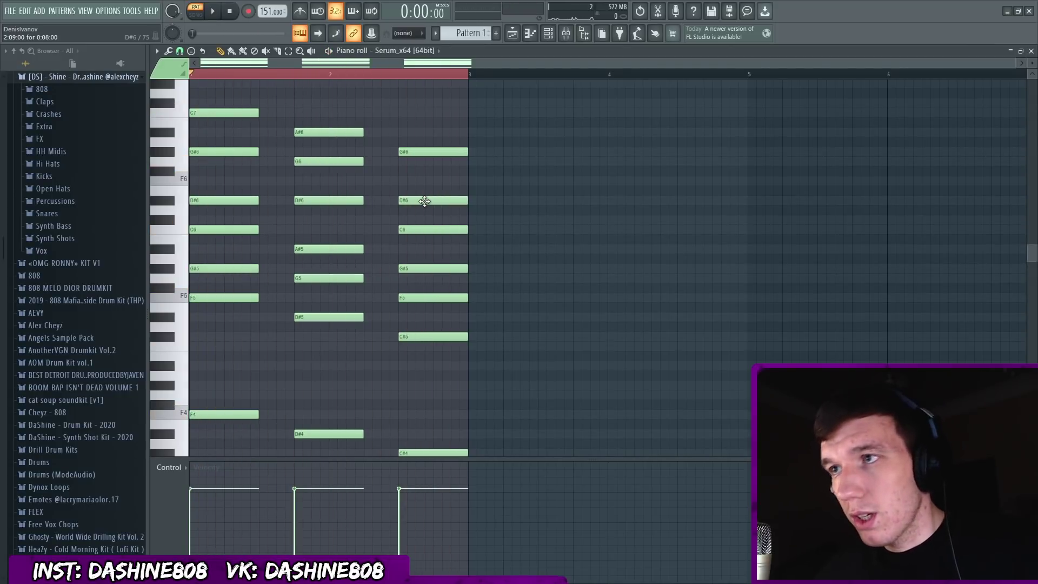
- Cut the upper three notes of every chord for a listening comparison, and restore them
{"action": "left_click_drag", "start_coordinate": [505, 241], "coordinate": [187, 207]}
{"action": "key", "text": "ctrl+x"}
{"action": "key", "text": "space"}
{"action": "key", "text": "space"}
{"action": "key", "text": "ctrl+z"}
{"action": "key", "text": "space"}
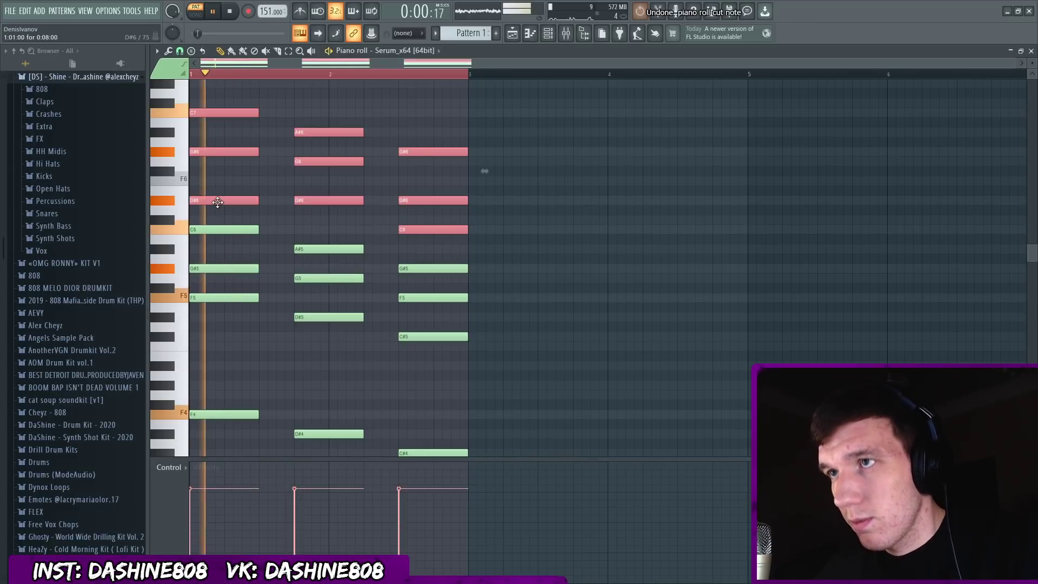
{"action": "key", "text": "space"}
- Lengthen the third chord to one full bar and copy it into bar 4 without its top G#6 note
{"action": "scroll", "coordinate": [335, 243], "scroll_direction": "up", "scroll_amount": 2}
{"action": "left_click_drag", "start_coordinate": [486, 378], "coordinate": [432, 108]}
{"action": "left_click_drag", "start_coordinate": [469, 186], "coordinate": [537, 209]}
{"action": "scroll", "coordinate": [537, 209], "scroll_direction": "down", "scroll_amount": 3}
{"action": "left_click_drag", "start_coordinate": [448, 254], "coordinate": [679, 255]}
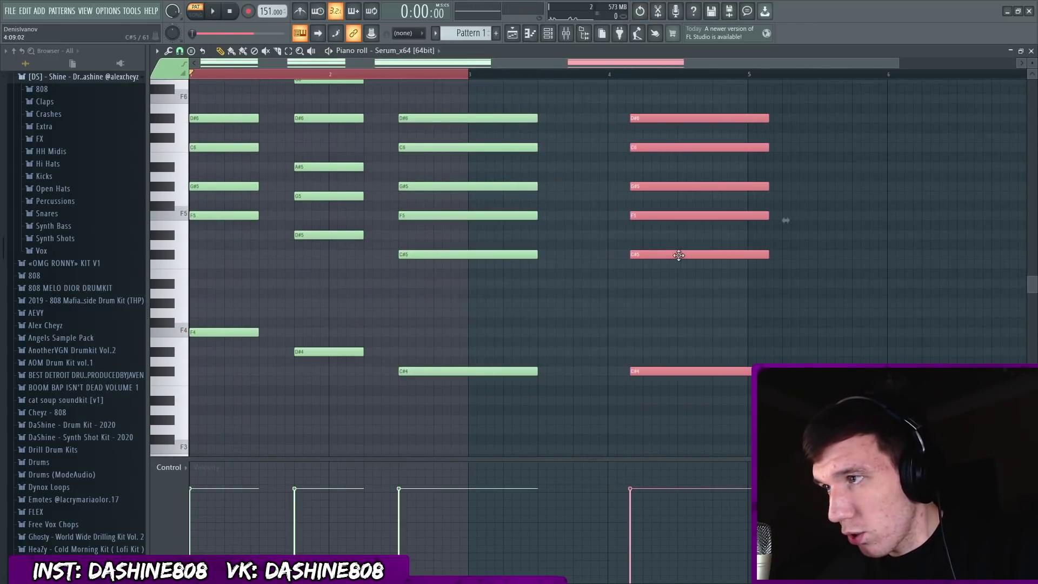
{"action": "scroll", "coordinate": [682, 232], "scroll_direction": "up", "scroll_amount": 3}
{"action": "left_click", "coordinate": [683, 206]}
- Play back the four-bar chord progression and duplicate all of its notes into bars 5 to 8
{"action": "key", "text": "ctrl+a"}
{"action": "scroll", "coordinate": [544, 196], "scroll_direction": "down", "scroll_amount": 2}
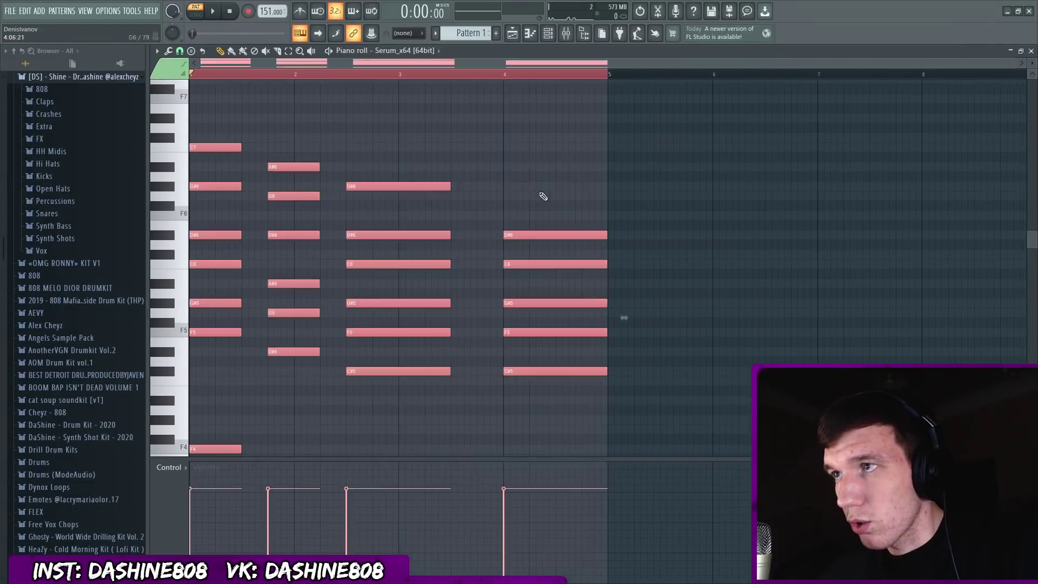
{"action": "scroll", "coordinate": [509, 166], "scroll_direction": "down", "scroll_amount": 2}
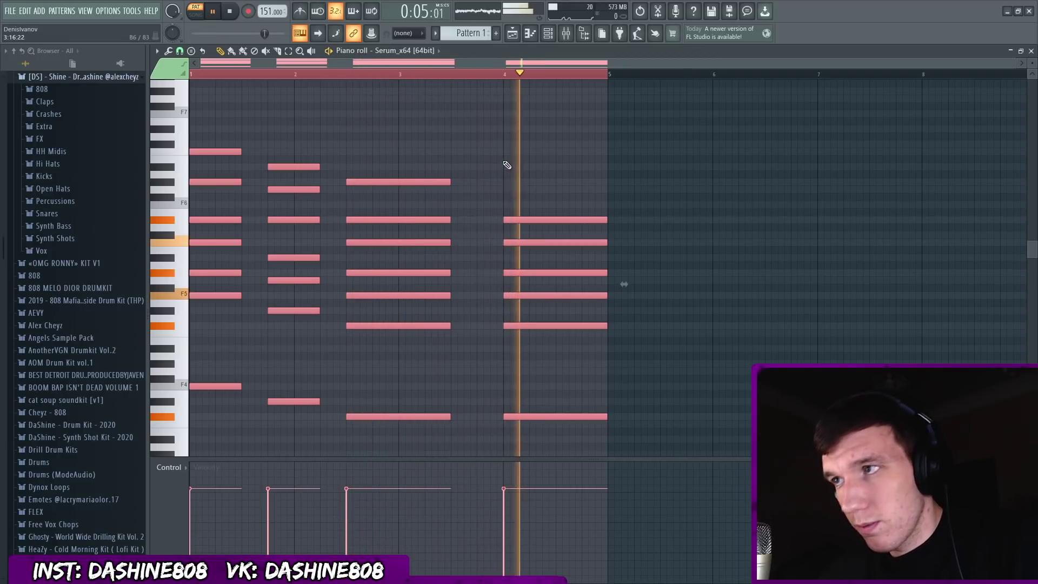
{"action": "key", "text": "space"}
{"action": "key", "text": "ctrl+b"}
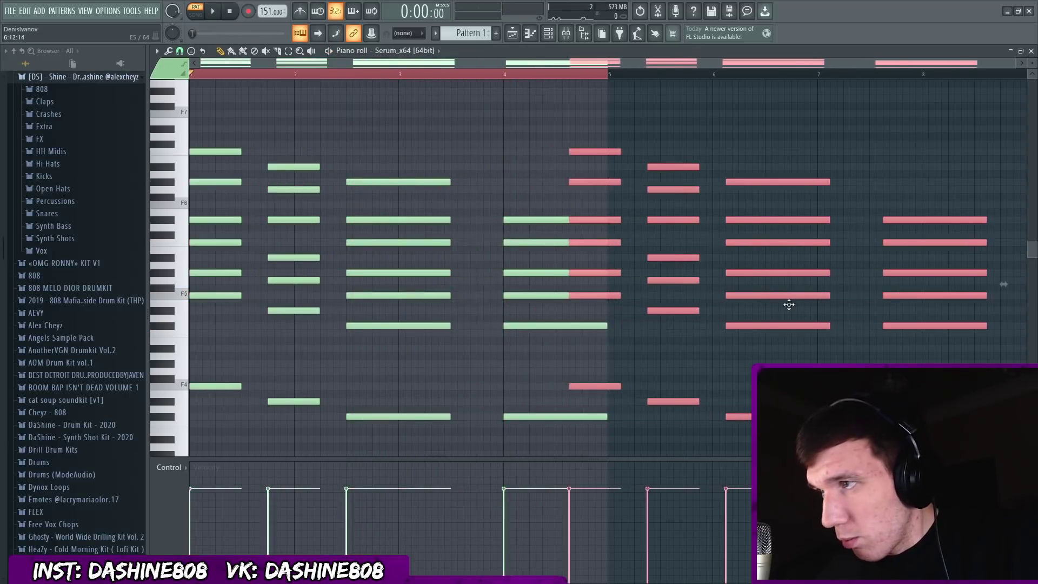
- Turn the sustained chord in bar 8 into four short stabs one beat apart, and play back the whole progression
{"action": "scroll", "coordinate": [811, 241], "scroll_direction": "up", "scroll_amount": 3}
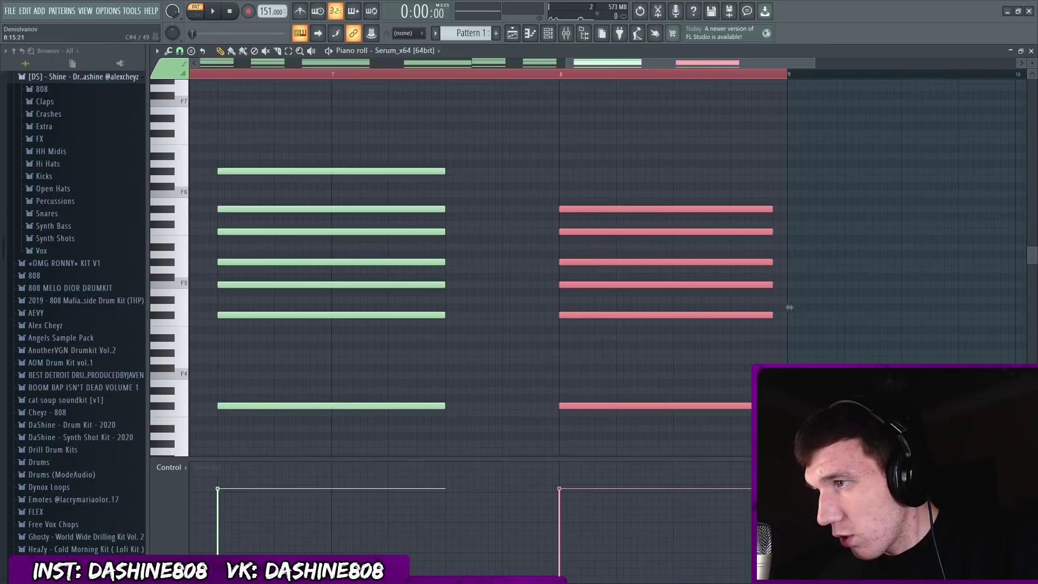
{"action": "left_click_drag", "start_coordinate": [776, 315], "coordinate": [688, 409]}
{"action": "key", "text": "ctrl+a"}
{"action": "scroll", "coordinate": [742, 407], "scroll_direction": "down", "scroll_amount": 4}
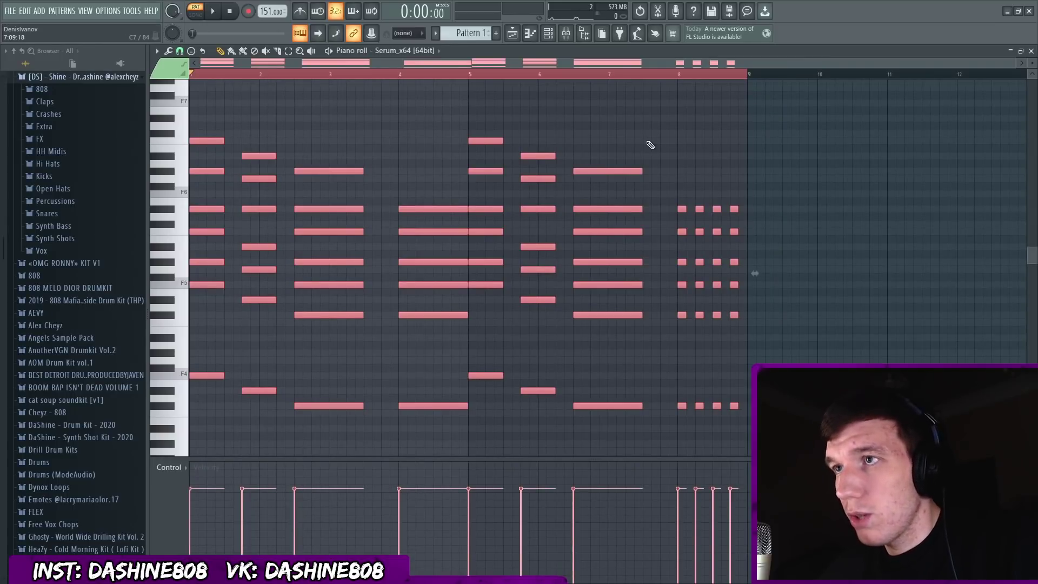
{"action": "key", "text": "space"}
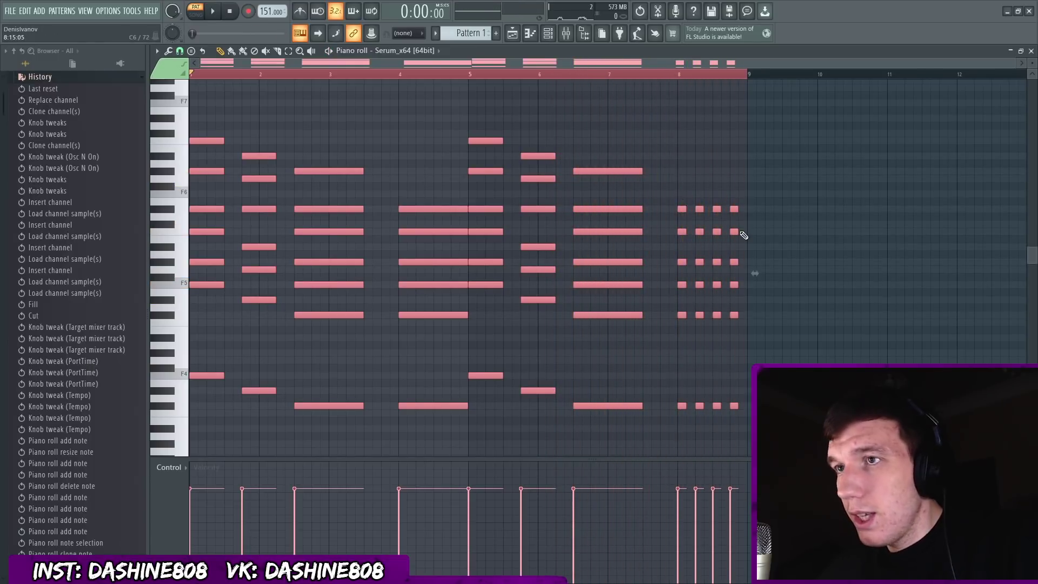
- Scale all chord notes to 50% in time so the progression fits four bars, and play it back
{"action": "left_click_drag", "start_coordinate": [728, 276], "coordinate": [526, 278]}
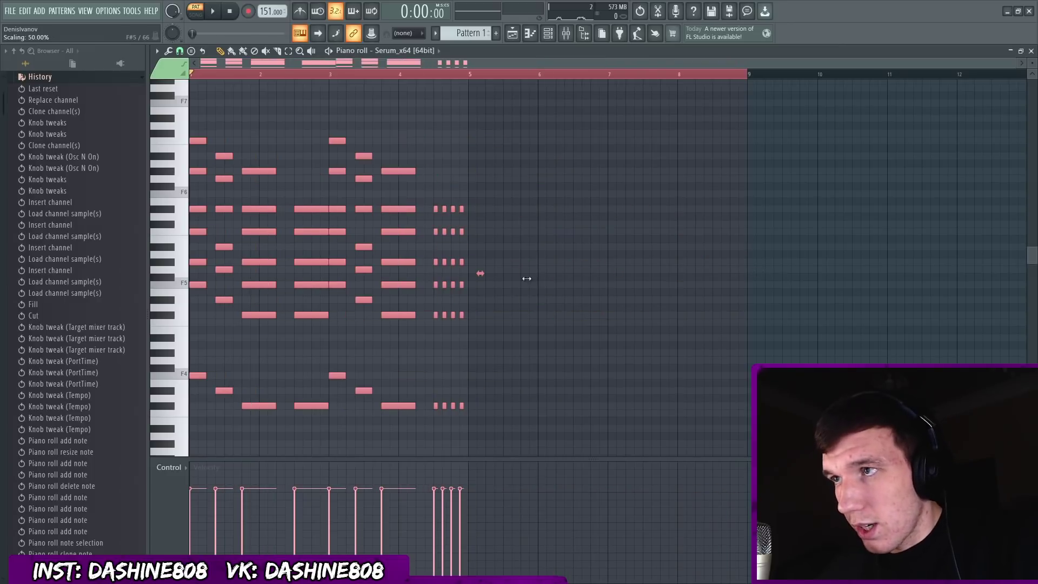
{"action": "key", "text": "ctrl+z"}
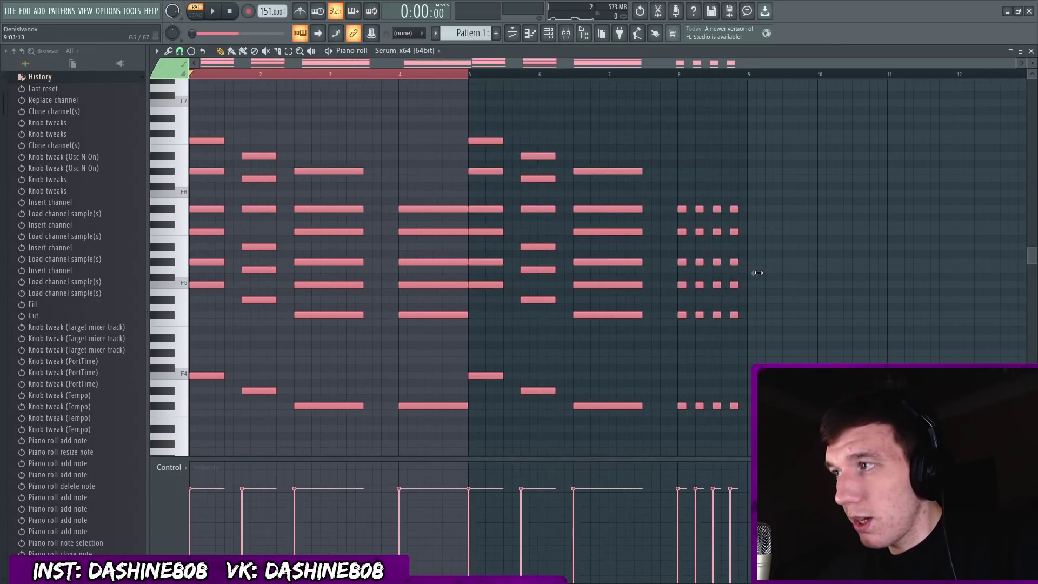
{"action": "left_click_drag", "start_coordinate": [688, 278], "coordinate": [493, 279]}
{"action": "key", "text": "space"}
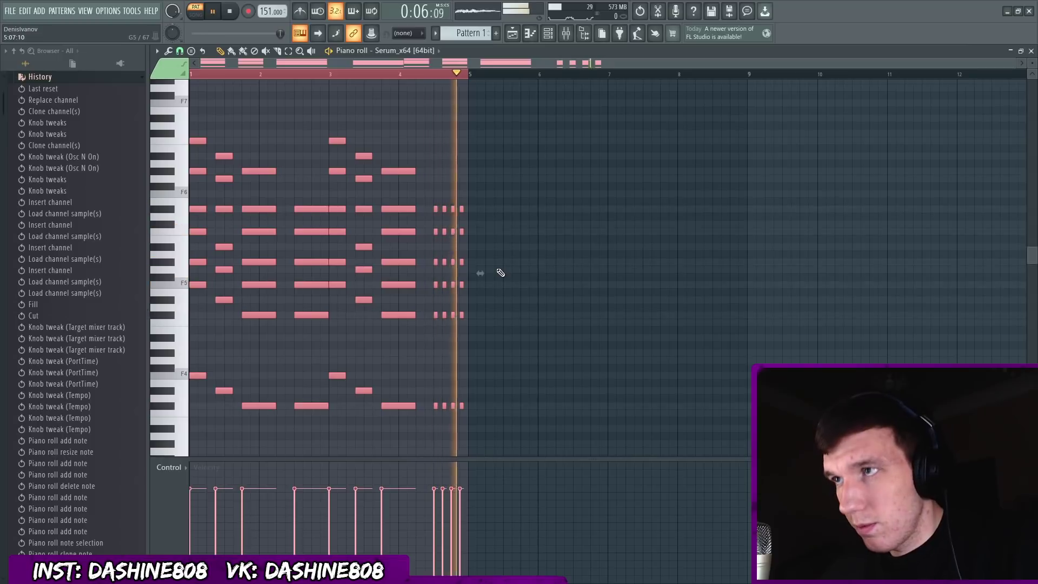
{"action": "key", "text": "space"}
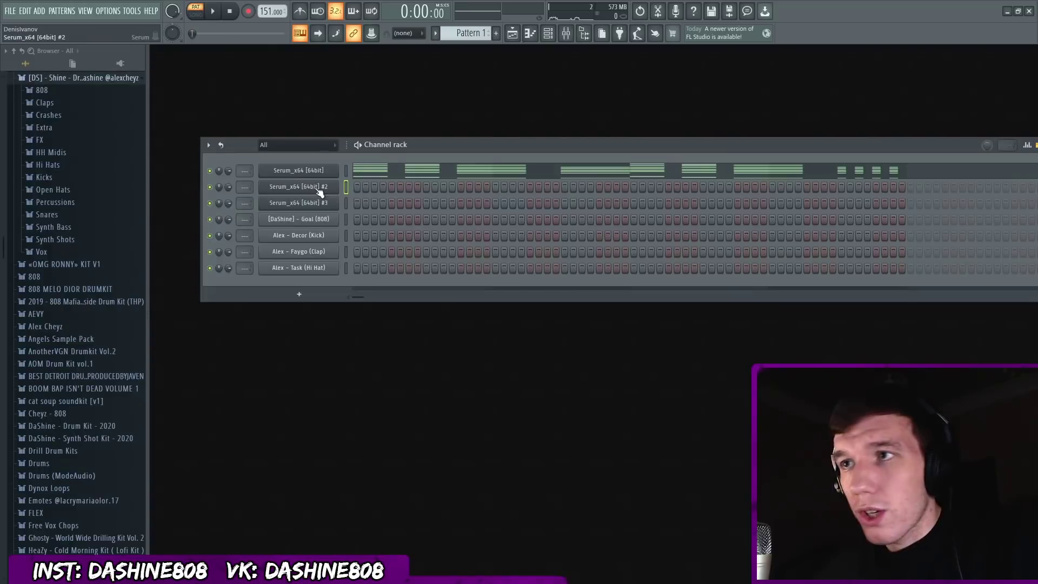
- Open the second Serum channel's piano roll, place overlapping C6 and A#5 melody notes in bar 1, and listen
{"action": "right_click", "coordinate": [337, 183]}
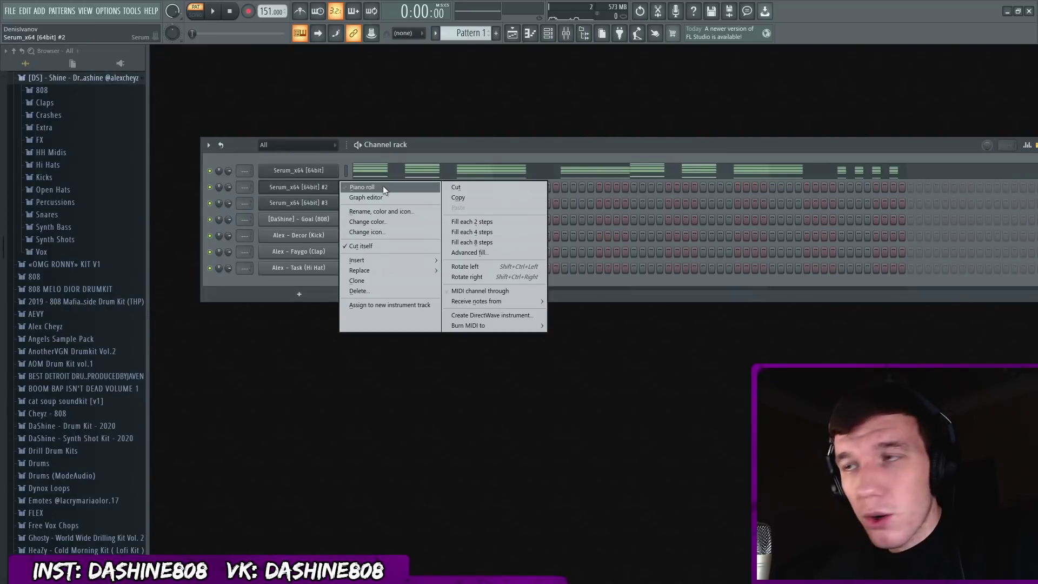
{"action": "left_click", "coordinate": [383, 186]}
{"action": "scroll", "coordinate": [194, 201], "scroll_direction": "up", "scroll_amount": 3}
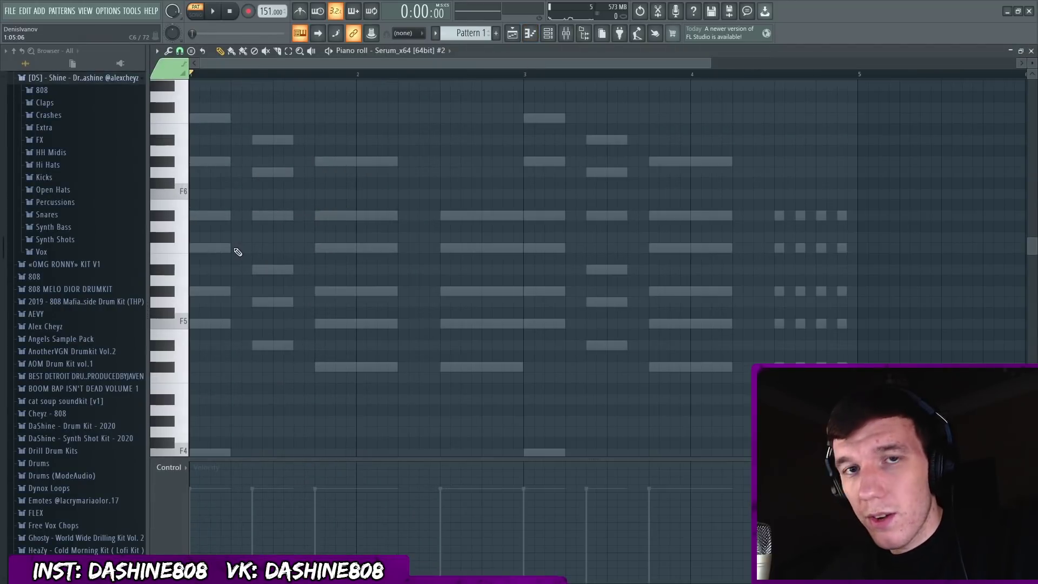
{"action": "left_click", "coordinate": [233, 248]}
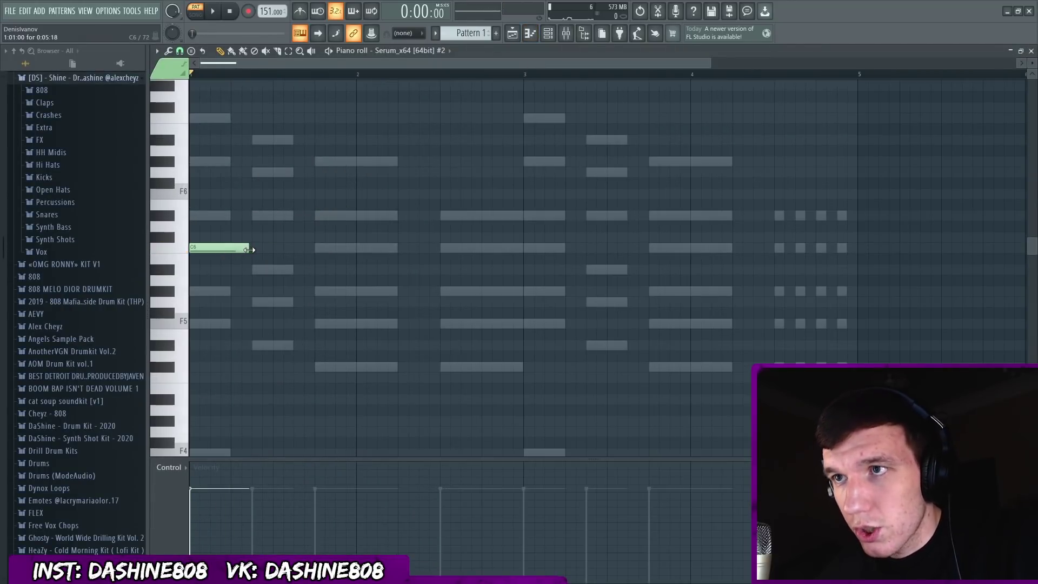
{"action": "scroll", "coordinate": [246, 257], "scroll_direction": "down", "scroll_amount": 2}
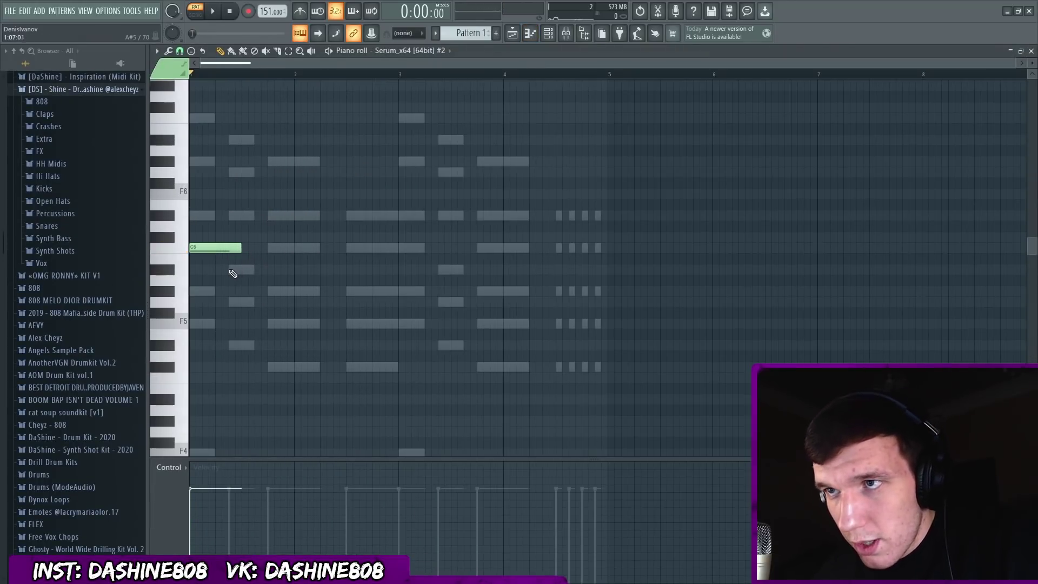
{"action": "left_click", "coordinate": [232, 273]}
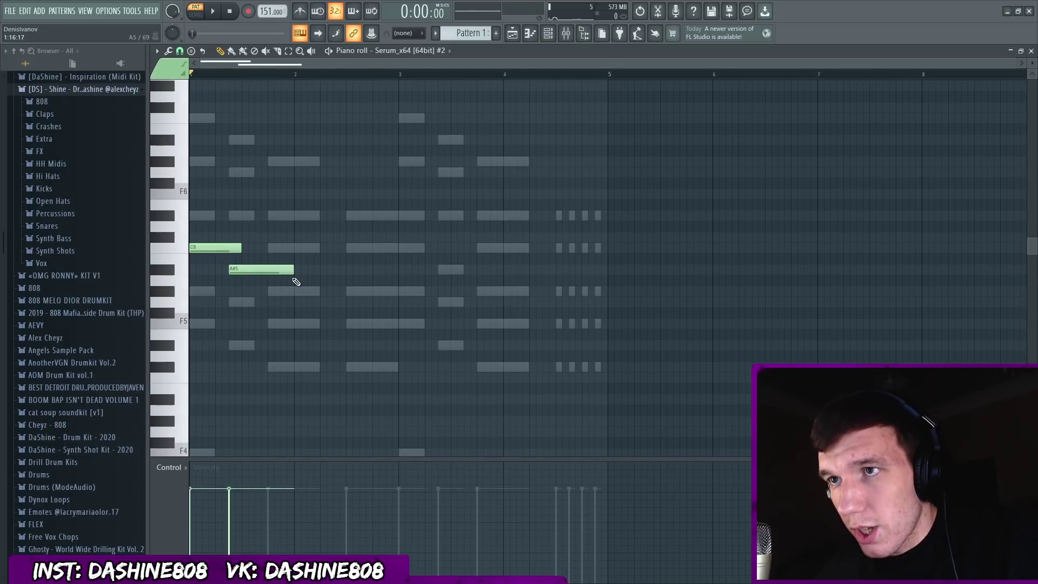
{"action": "key", "text": "space"}
{"action": "key", "text": "space"}
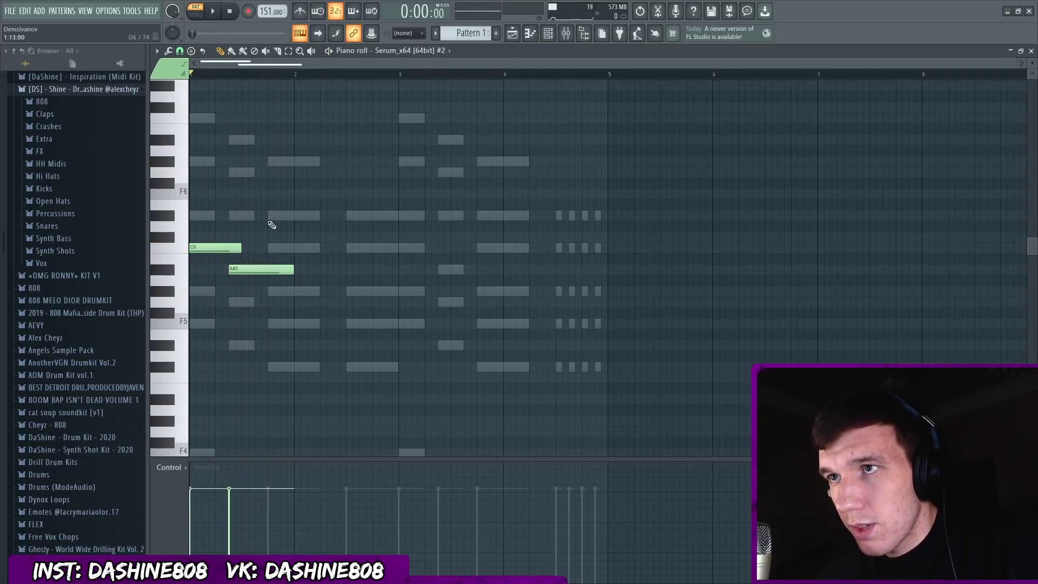
- Add a D#6 melody note on the fourth beat of bar 1, reaching into bar 2, and listen to the line
{"action": "left_click", "coordinate": [272, 218]}
{"action": "key", "text": "space"}
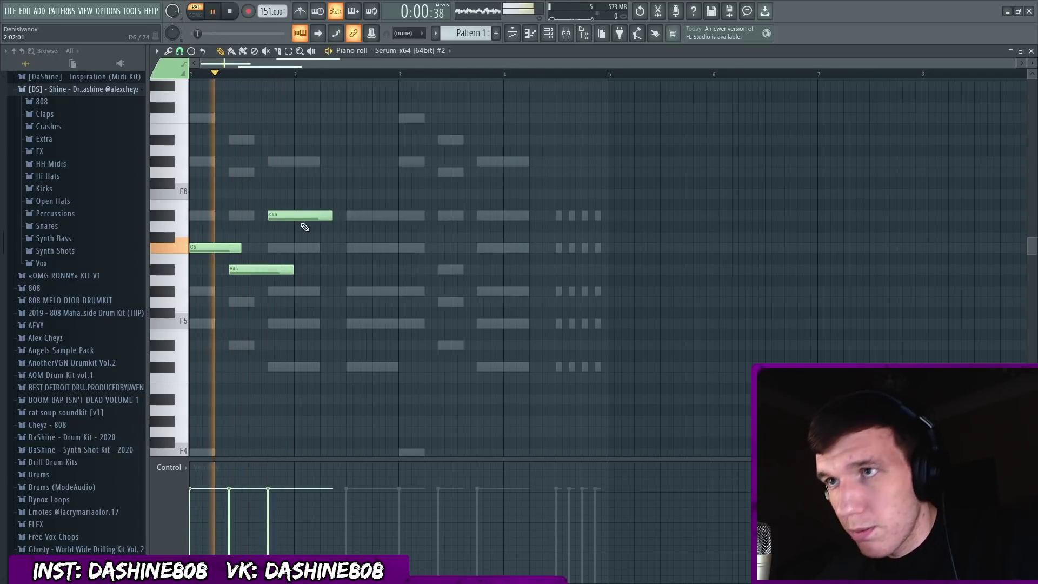
{"action": "key", "text": "space"}
{"action": "scroll", "coordinate": [305, 227], "scroll_direction": "up", "scroll_amount": 3}
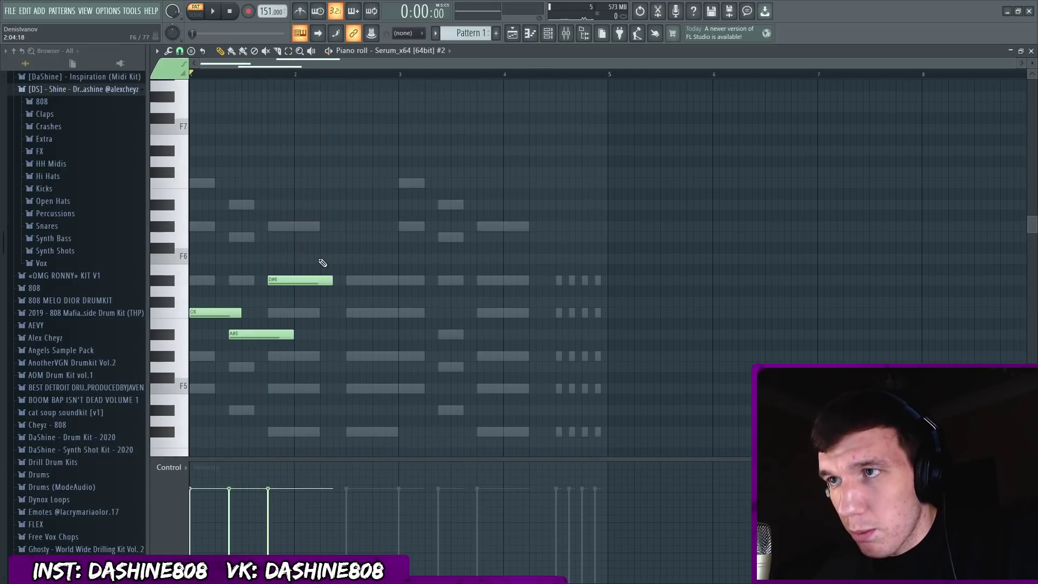
- Add a stepwise F6, G6, F6 figure starting on beat 2 of bar 2, and listen to the melody
{"action": "left_click", "coordinate": [321, 259]}
{"action": "left_click", "coordinate": [343, 237]}
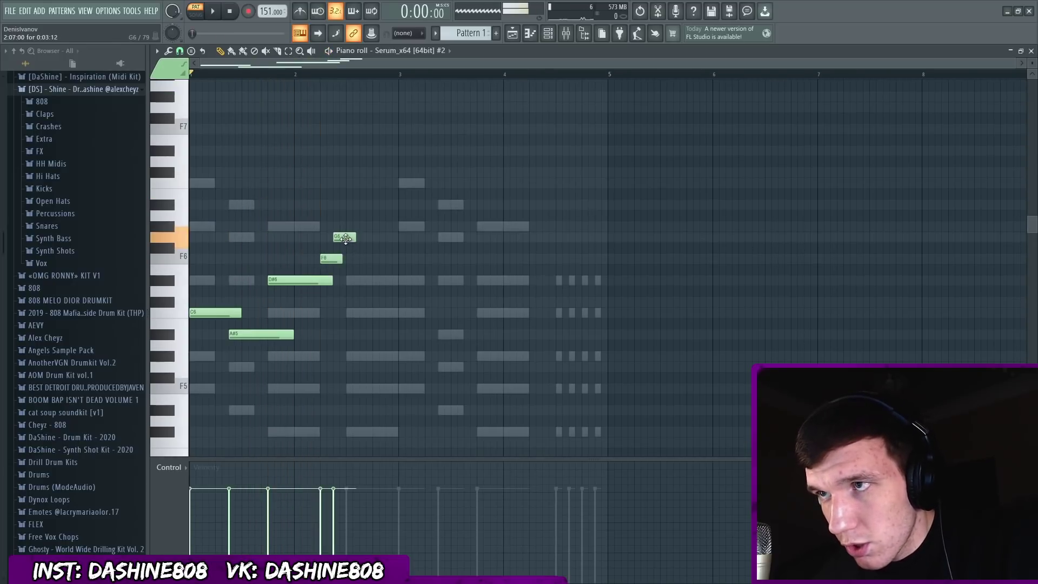
{"action": "left_click", "coordinate": [352, 259]}
{"action": "scroll", "coordinate": [340, 261], "scroll_direction": "up", "scroll_amount": 2}
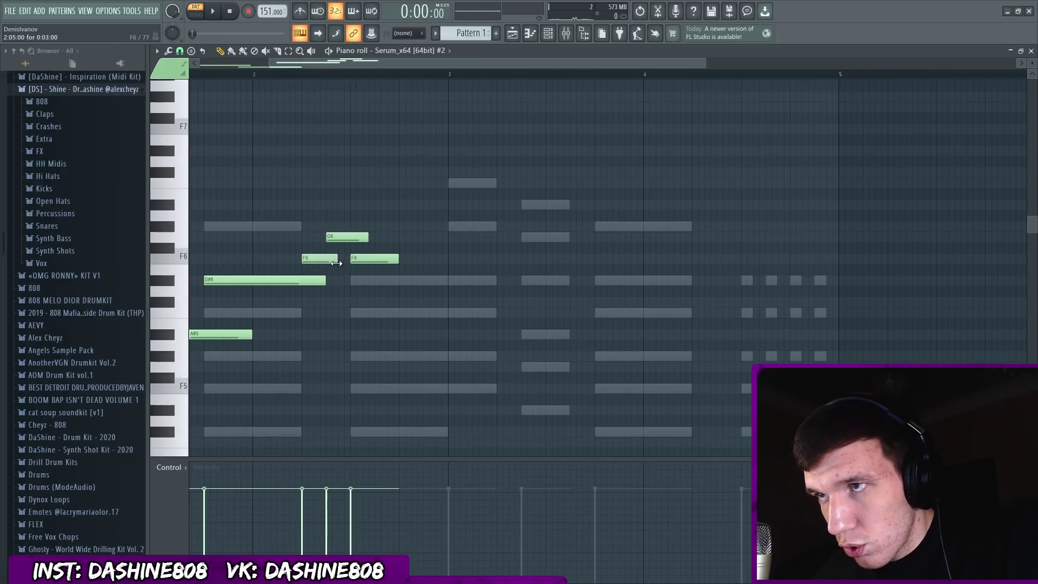
{"action": "key", "text": "space"}
{"action": "scroll", "coordinate": [336, 263], "scroll_direction": "down", "scroll_amount": 2}
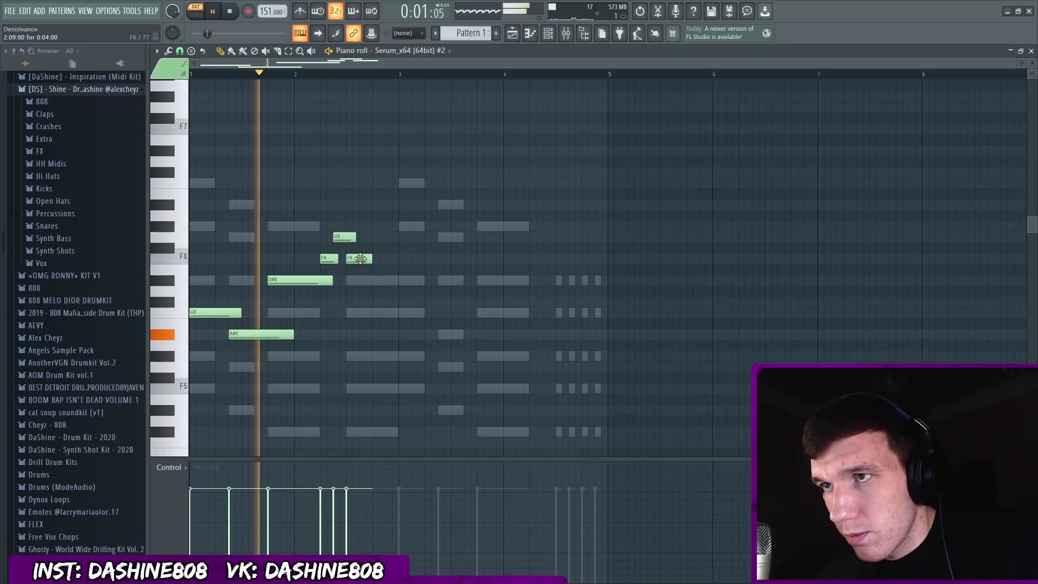
{"action": "key", "text": "space"}
- Continue the bar 2 run with C#6, C6 and C#6 notes half a beat apart, and play it back
{"action": "scroll", "coordinate": [416, 323], "scroll_direction": "up", "scroll_amount": 3}
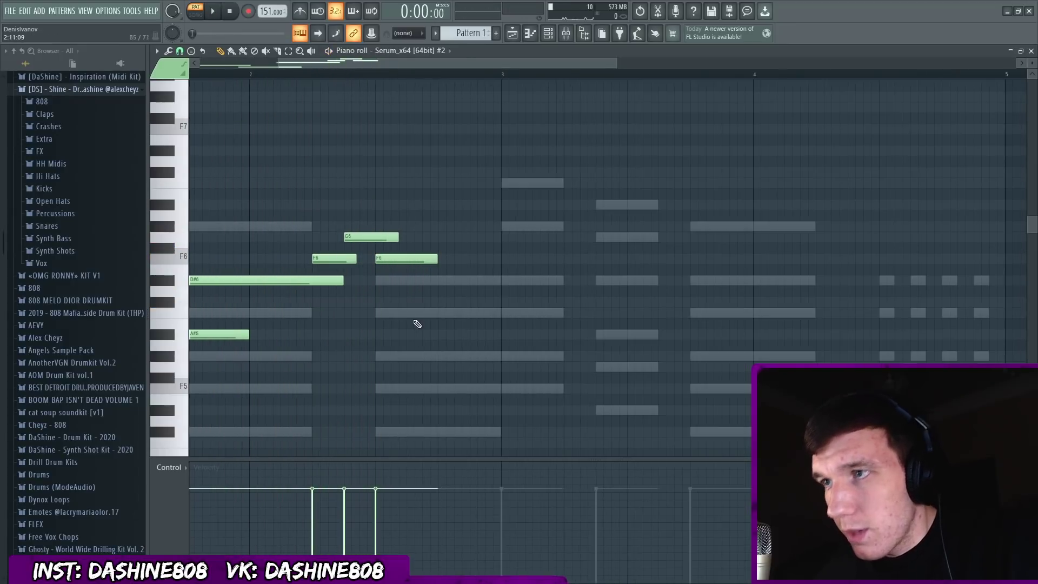
{"action": "left_click", "coordinate": [413, 303]}
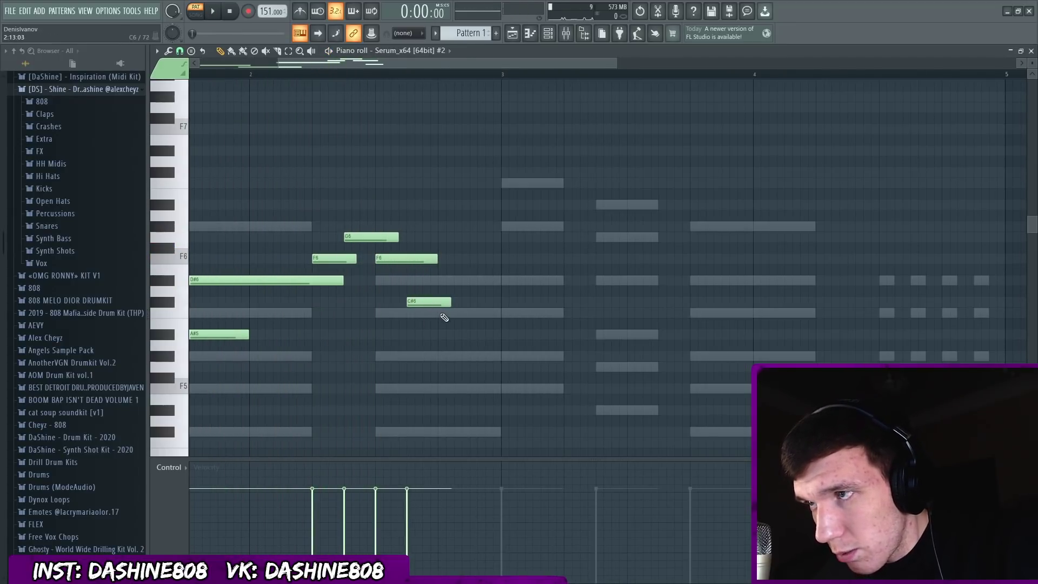
{"action": "left_click", "coordinate": [446, 313]}
{"action": "left_click", "coordinate": [475, 303]}
{"action": "scroll", "coordinate": [474, 303], "scroll_direction": "down", "scroll_amount": 2}
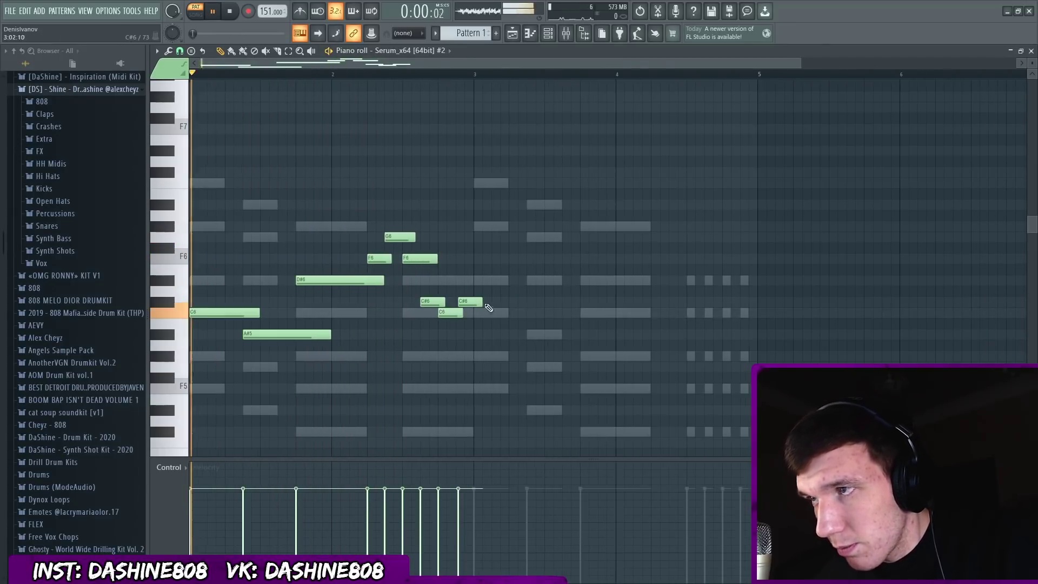
{"action": "key", "text": "space"}
{"action": "scroll", "coordinate": [470, 303], "scroll_direction": "down", "scroll_amount": 1}
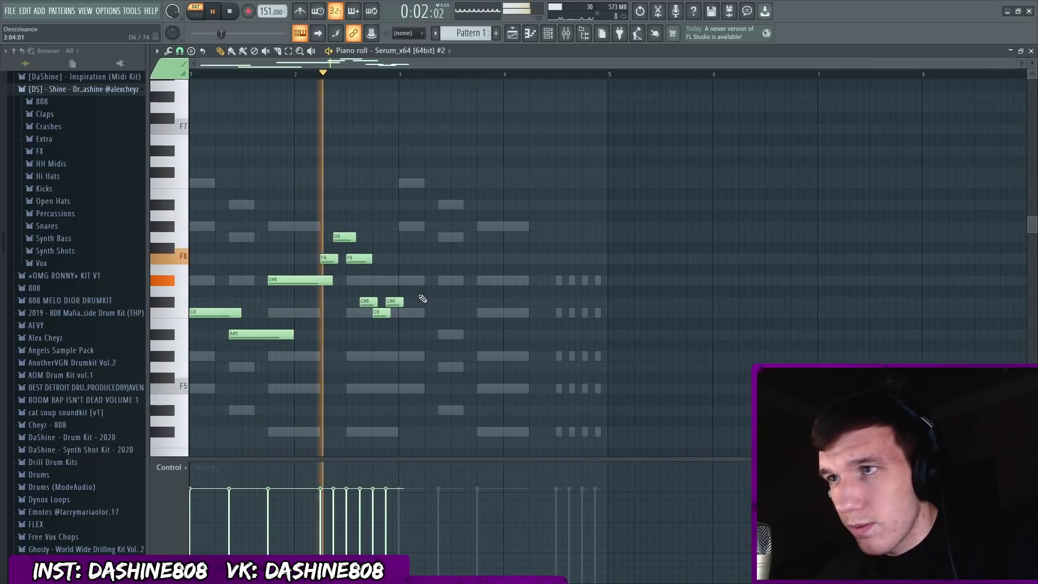
{"action": "key", "text": "space"}
- Adjust the final C6 and C#6 notes so both end at the start of bar 3, and play the two-bar melody
{"action": "scroll", "coordinate": [538, 324], "scroll_direction": "up", "scroll_amount": 3}
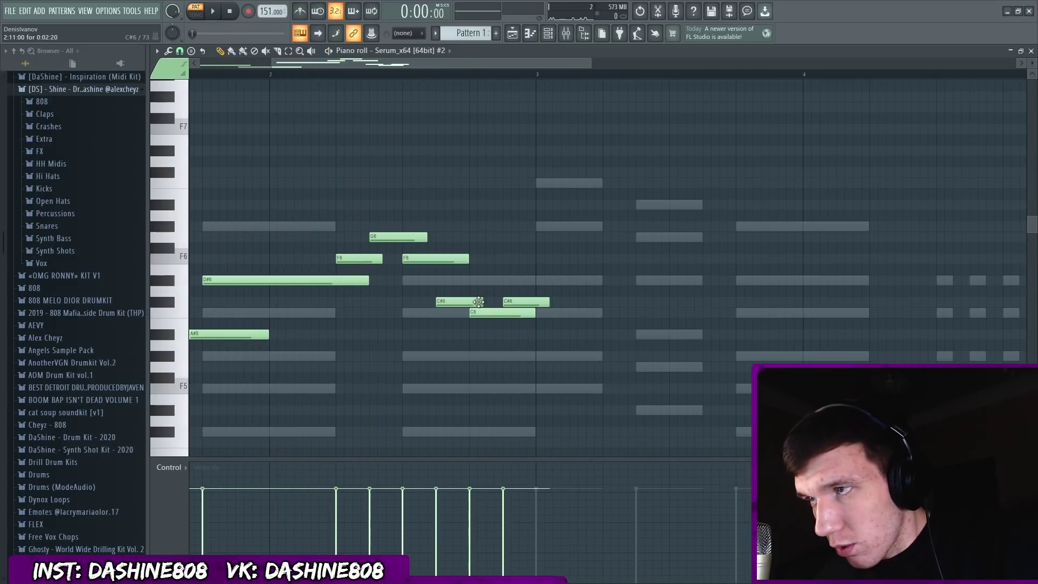
{"action": "scroll", "coordinate": [517, 283], "scroll_direction": "up", "scroll_amount": 2}
{"action": "left_click", "coordinate": [502, 262]}
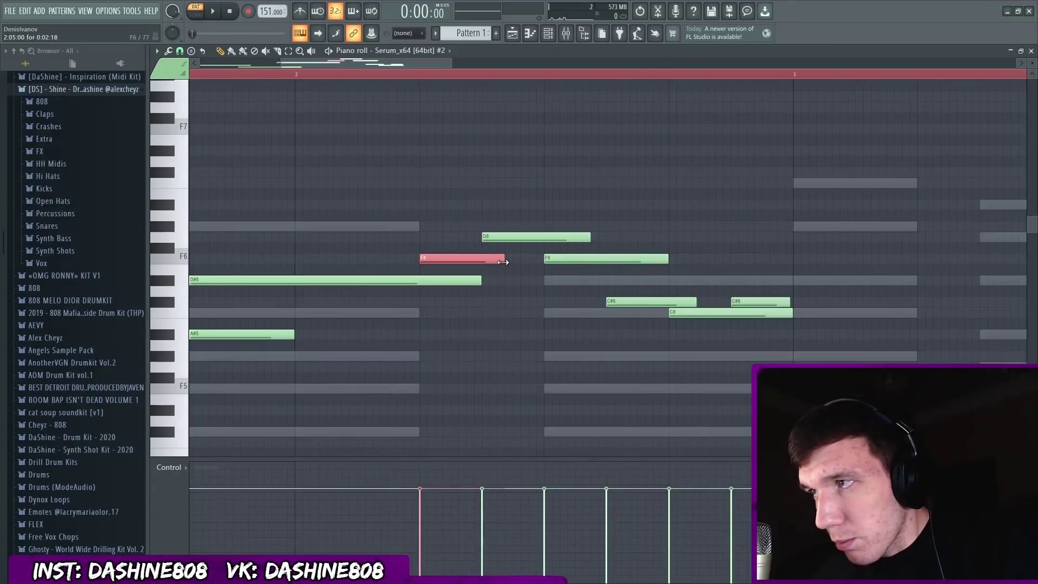
{"action": "scroll", "coordinate": [486, 273], "scroll_direction": "down", "scroll_amount": 5}
{"action": "key", "text": "ctrl+a"}
{"action": "key", "text": "space"}
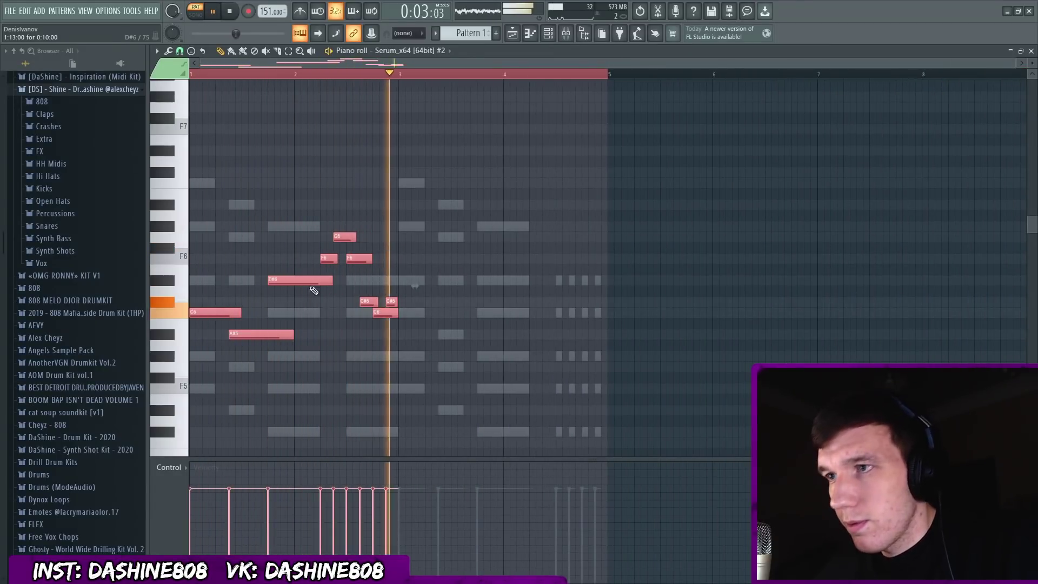
{"action": "key", "text": "space"}
- Duplicate the two-bar melody into bars 3 and 4, and lower the copied long D#6 note to C6
{"action": "key", "text": "ctrl+b"}
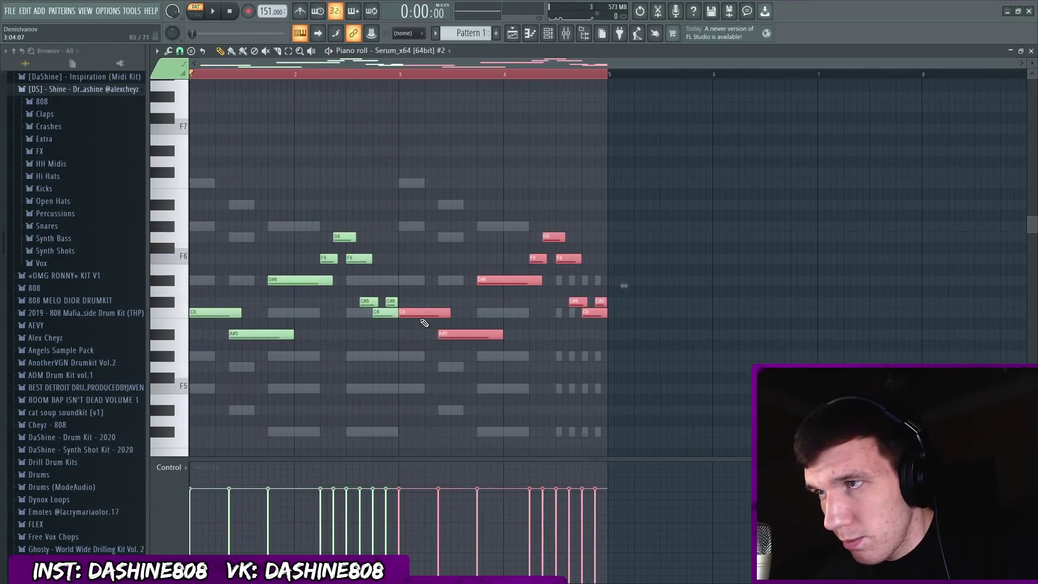
{"action": "left_click", "coordinate": [495, 280]}
{"action": "key", "text": "Down"}
{"action": "key", "text": "Down"}
{"action": "key", "text": "Down"}
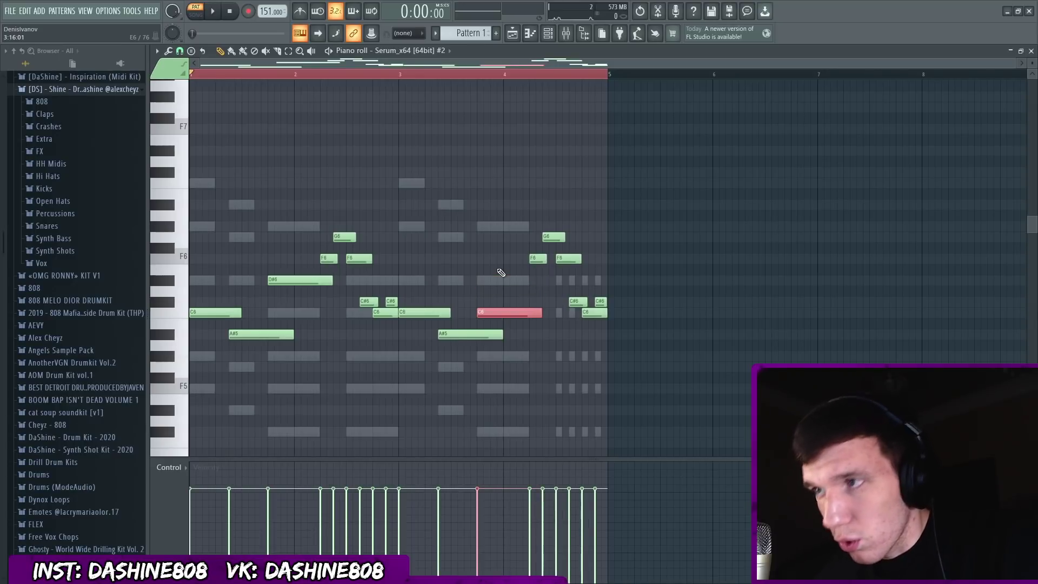
- Delete the copied run in bar 4 and shorten the long C6 before it to end with the chord underneath
{"action": "key", "text": "ctrl+a"}
{"action": "left_click_drag", "start_coordinate": [610, 212], "coordinate": [528, 373]}
{"action": "key", "text": "Delete"}
{"action": "scroll", "coordinate": [556, 363], "scroll_direction": "up", "scroll_amount": 2}
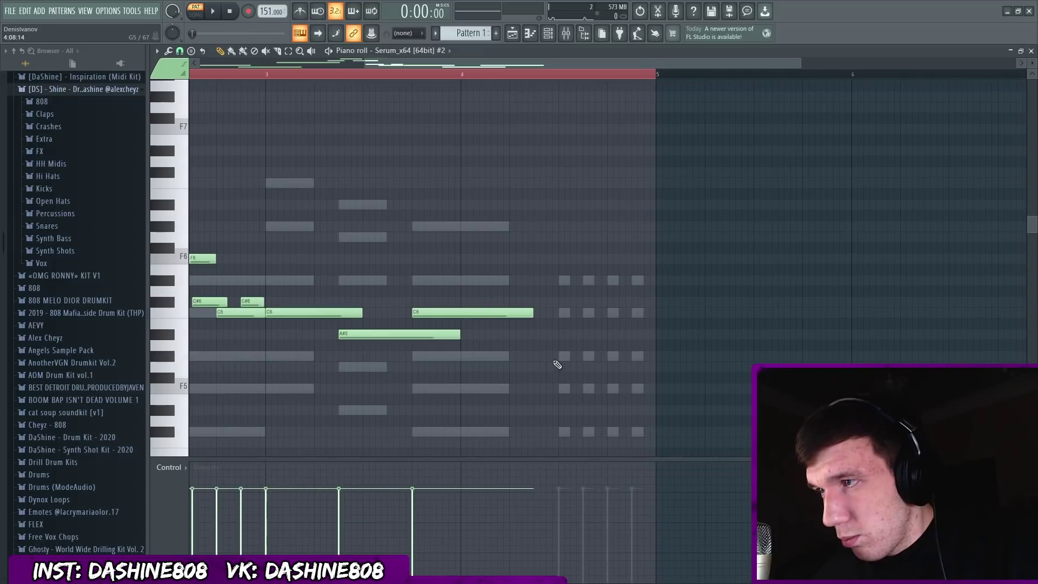
{"action": "left_click_drag", "start_coordinate": [545, 336], "coordinate": [556, 359]}
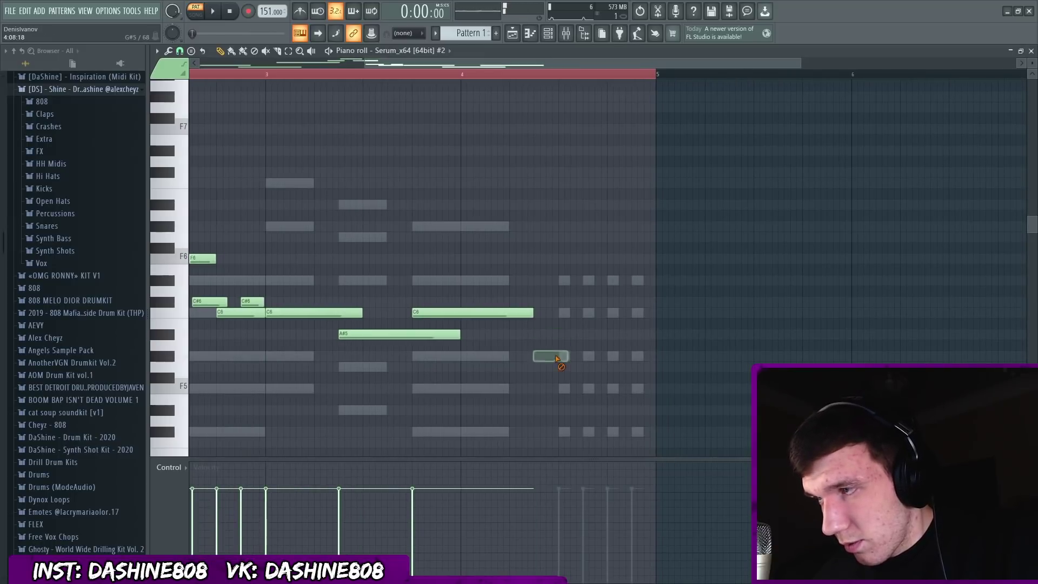
{"action": "left_click_drag", "start_coordinate": [532, 313], "coordinate": [514, 319]}
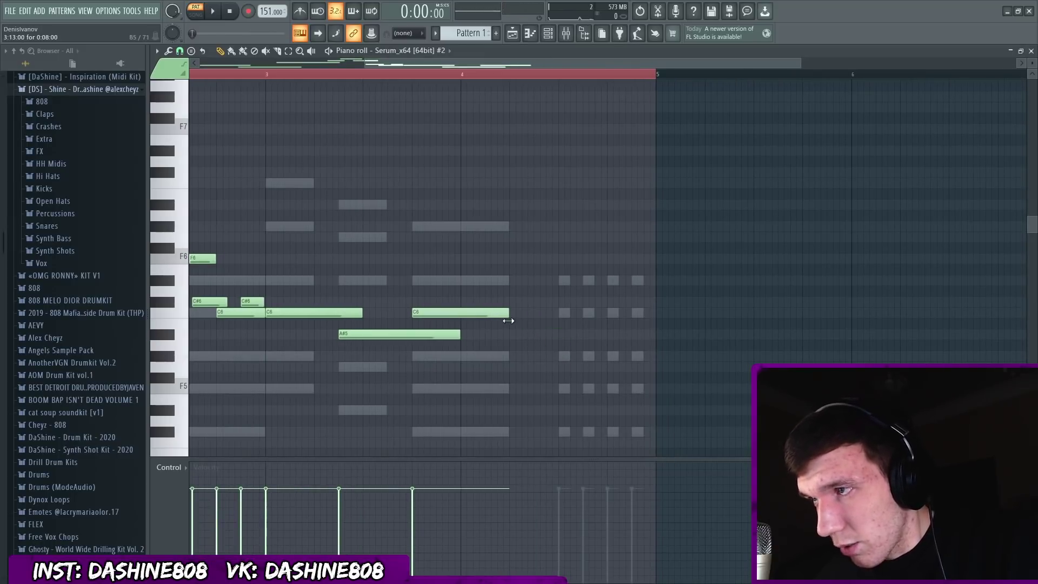
- Add G5, A#5, D#6, C#6 and C6 notes half a beat apart from beat 2 of bar 4, and play the melody
{"action": "left_click", "coordinate": [511, 364]}
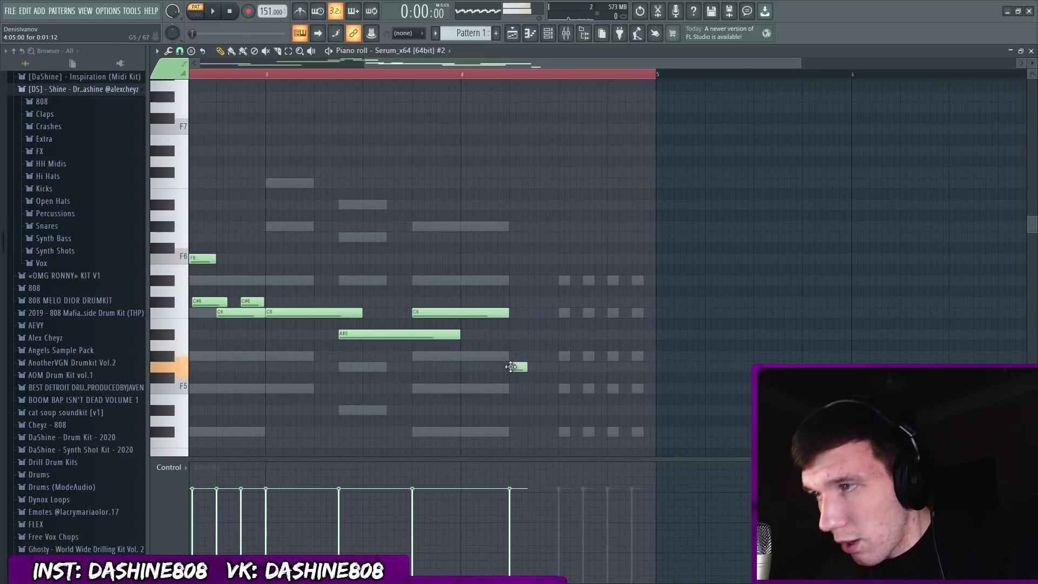
{"action": "left_click", "coordinate": [534, 334]}
{"action": "left_click", "coordinate": [559, 280]}
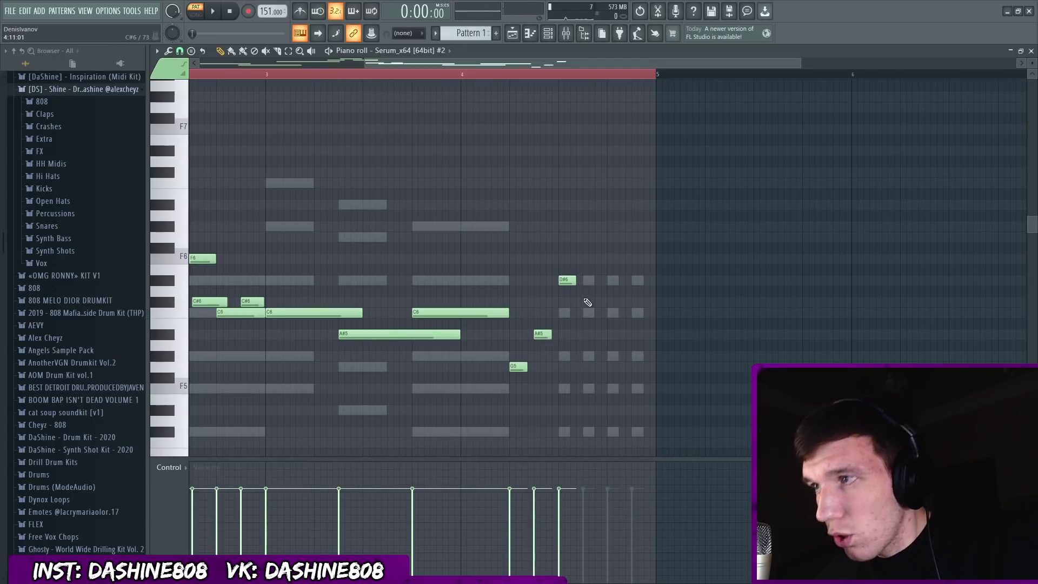
{"action": "left_click", "coordinate": [586, 301]}
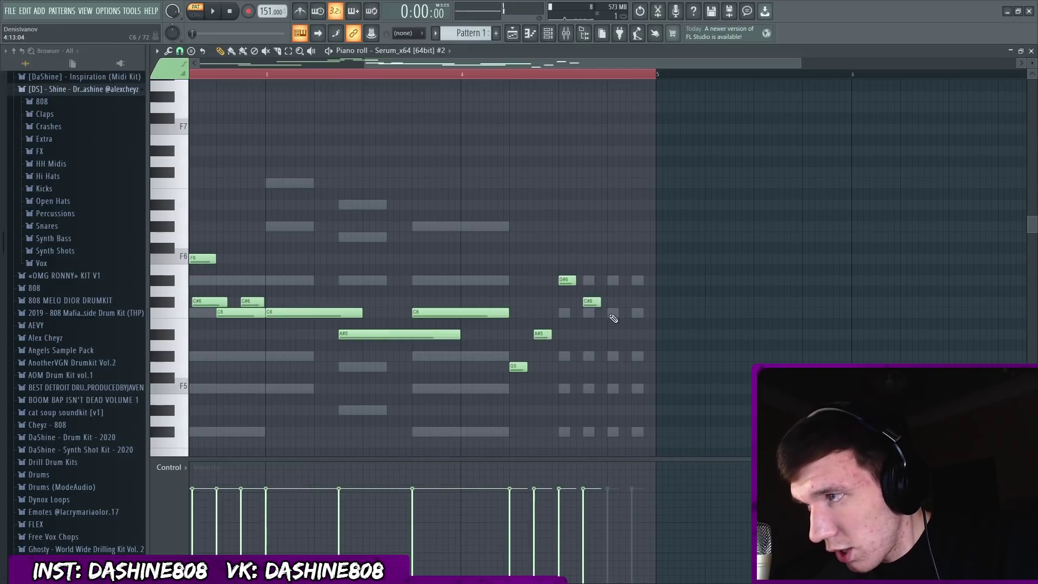
{"action": "left_click", "coordinate": [612, 313]}
{"action": "key", "text": "space"}
{"action": "scroll", "coordinate": [624, 323], "scroll_direction": "down", "scroll_amount": 3}
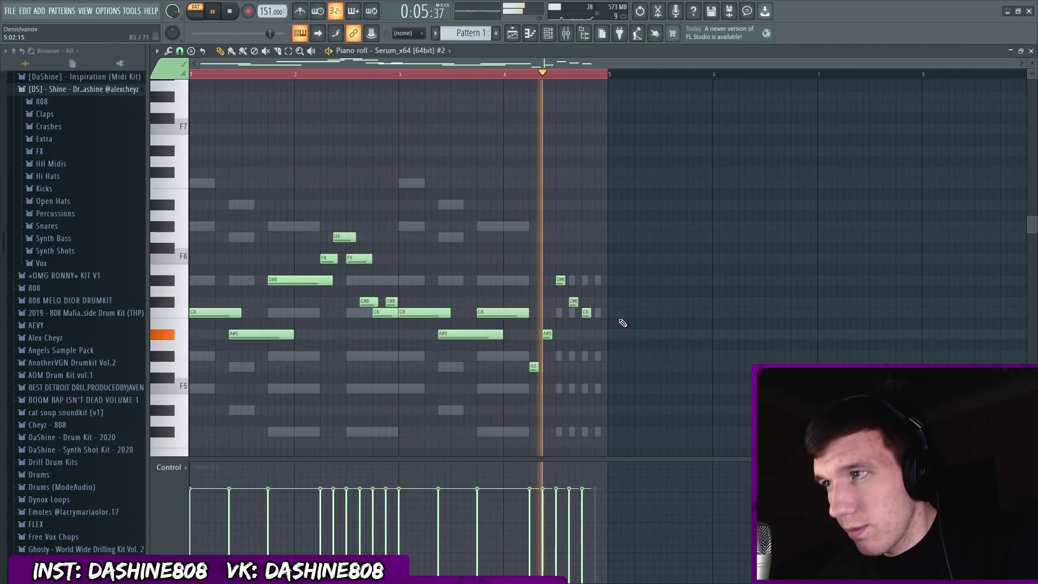
{"action": "key", "text": "space"}
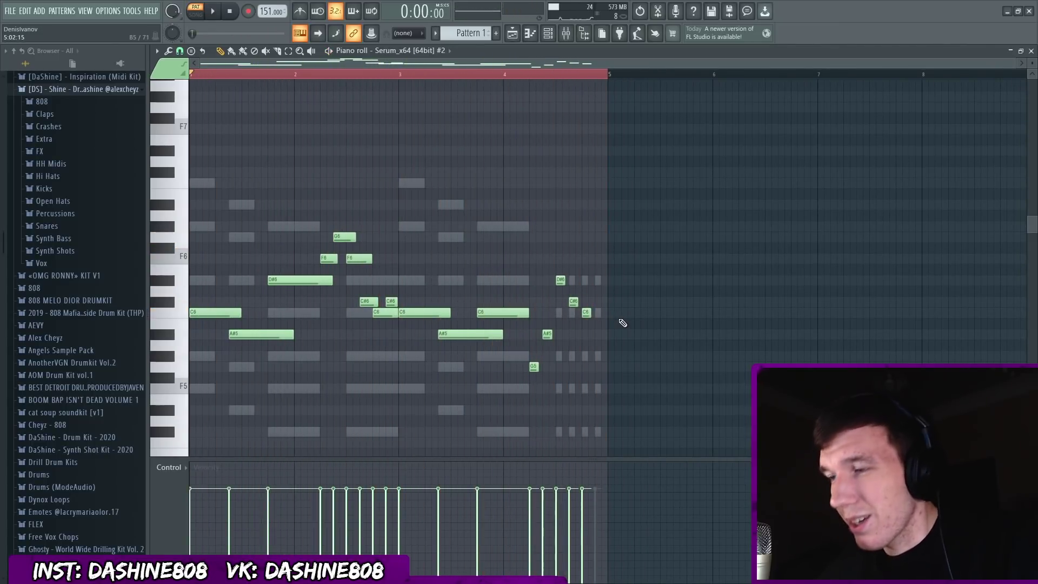
{"action": "key", "text": "F7"}
{"action": "right_click", "coordinate": [332, 204]}
{"action": "left_click", "coordinate": [432, 254]}
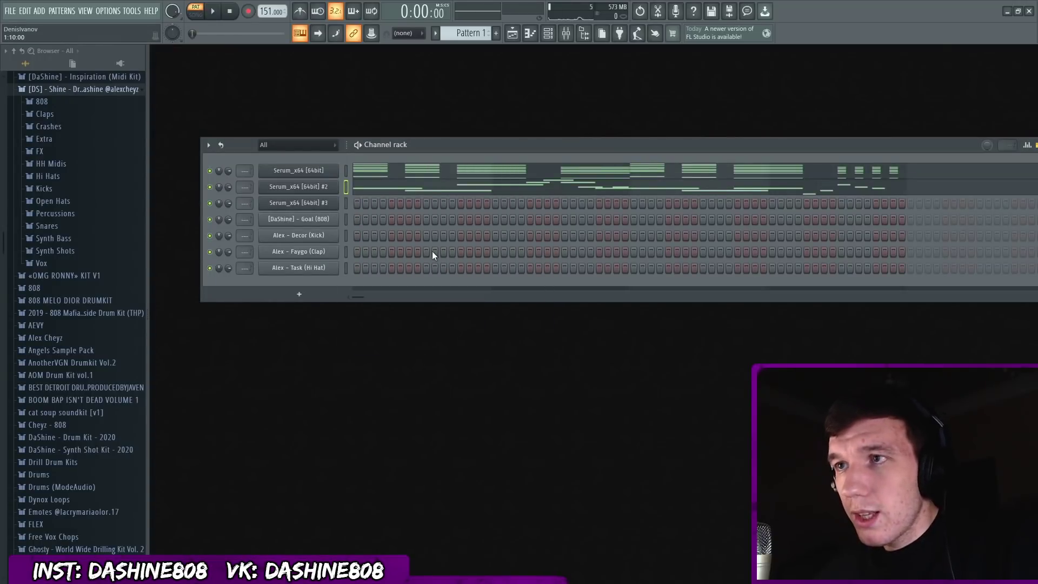
{"action": "key", "text": "F7"}
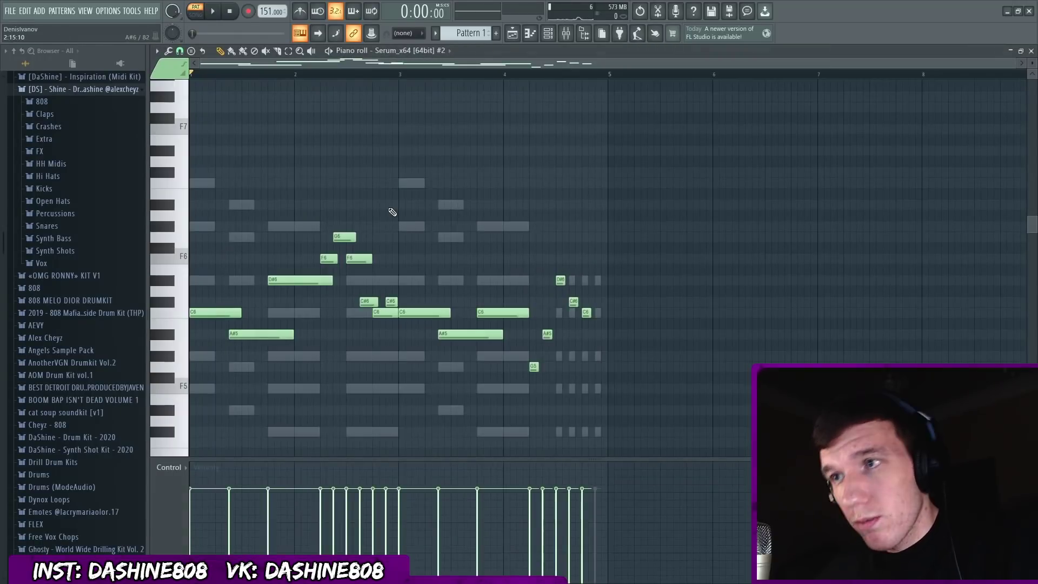
- Copy the short-note runs in bars 2 and 4 into the third Serum channel's piano roll, aligned with the original timing
{"action": "left_click_drag", "start_coordinate": [385, 199], "coordinate": [336, 373]}
{"action": "left_click_drag", "start_coordinate": [616, 243], "coordinate": [534, 424]}
{"action": "key", "text": "F6"}
{"action": "right_click", "coordinate": [340, 198]}
{"action": "left_click", "coordinate": [402, 203]}
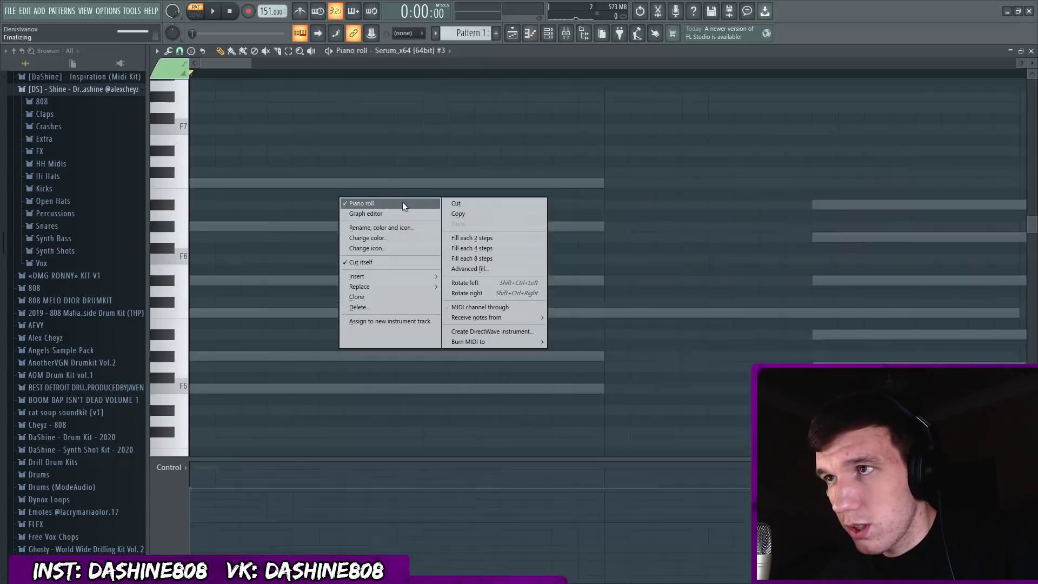
{"action": "left_click", "coordinate": [403, 202]}
{"action": "key", "text": "ctrl+v"}
{"action": "left_click_drag", "start_coordinate": [279, 311], "coordinate": [385, 311]}
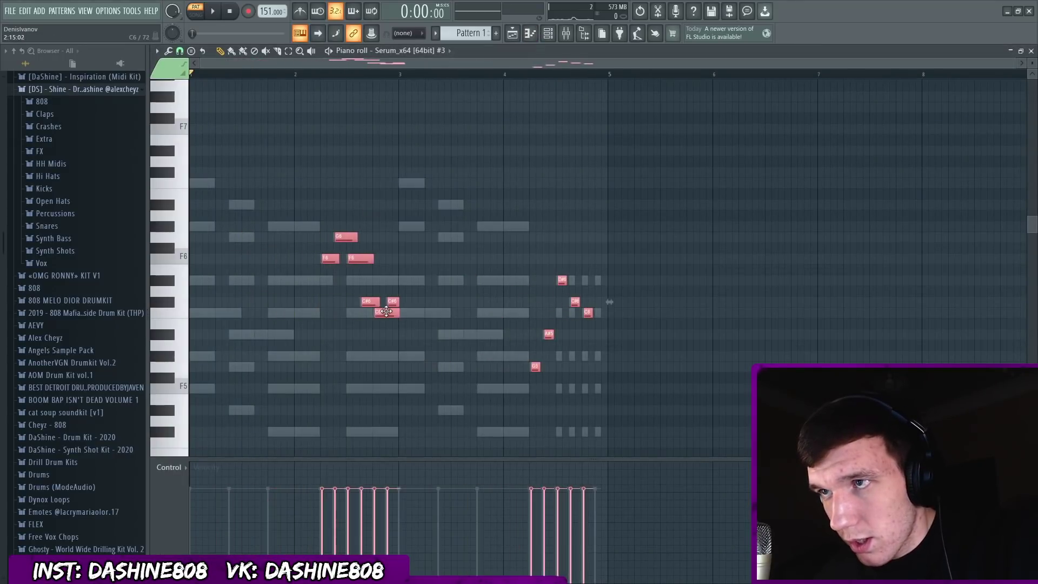
- Set the mixer volumes of inserts 1, 2 and 3 to about -7.1, -11.1 and -18.1 dB while playing the pattern
{"action": "key", "text": "F7"}
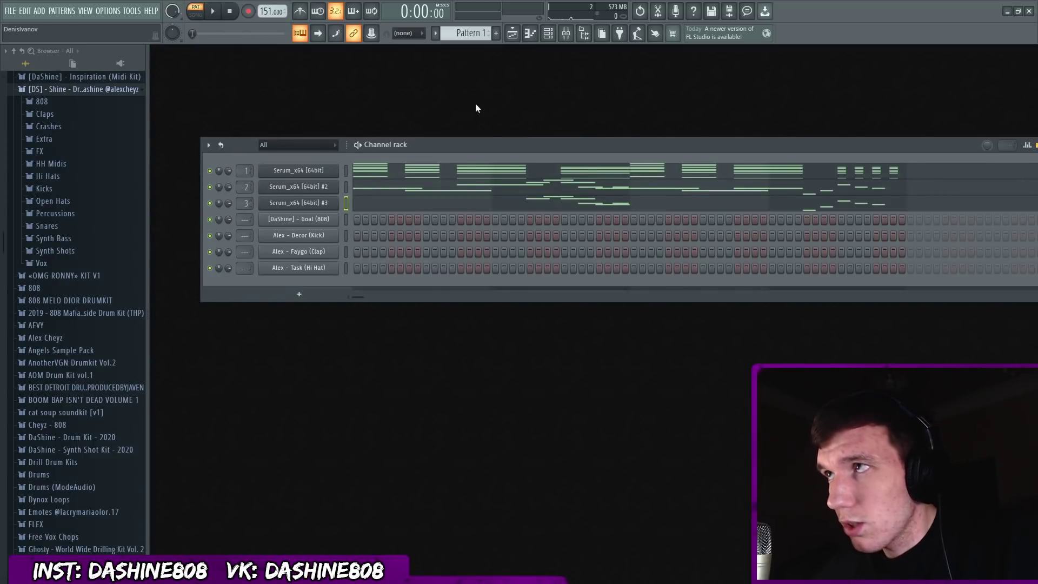
{"action": "left_click", "coordinate": [566, 34]}
{"action": "left_click_drag", "start_coordinate": [272, 309], "coordinate": [272, 348]}
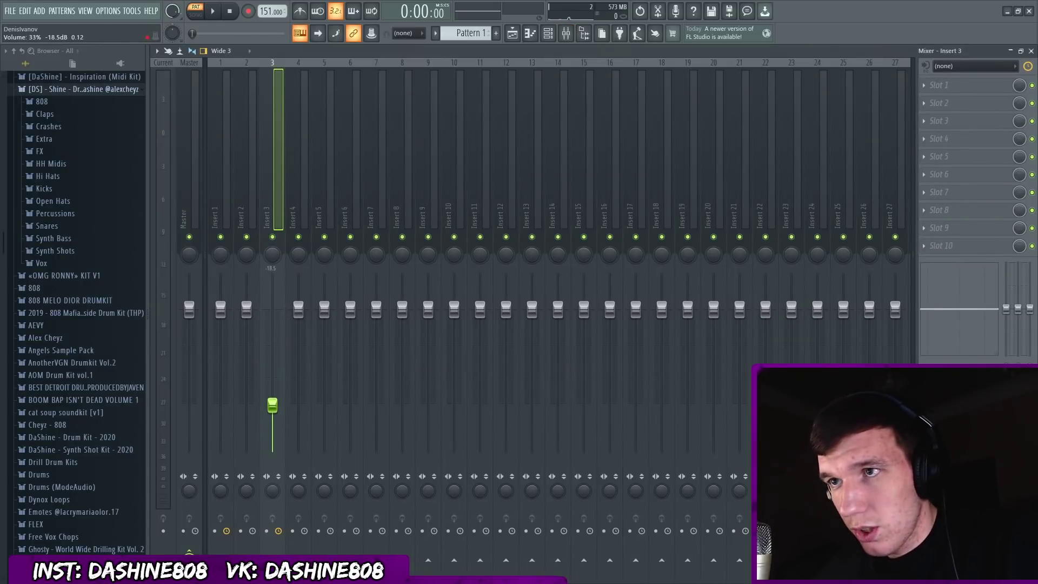
{"action": "key", "text": "space"}
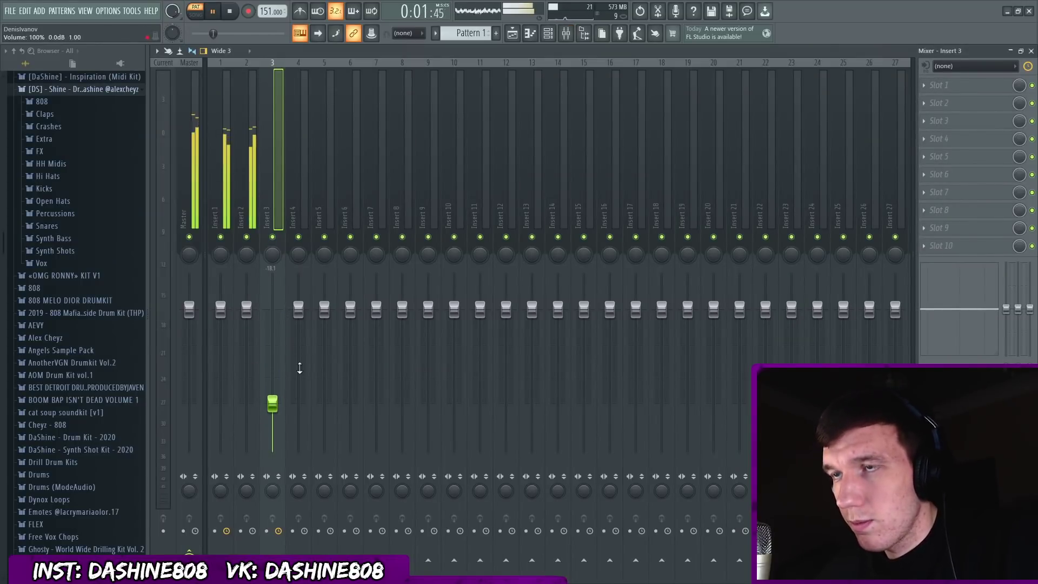
{"action": "left_click_drag", "start_coordinate": [220, 309], "coordinate": [246, 373]}
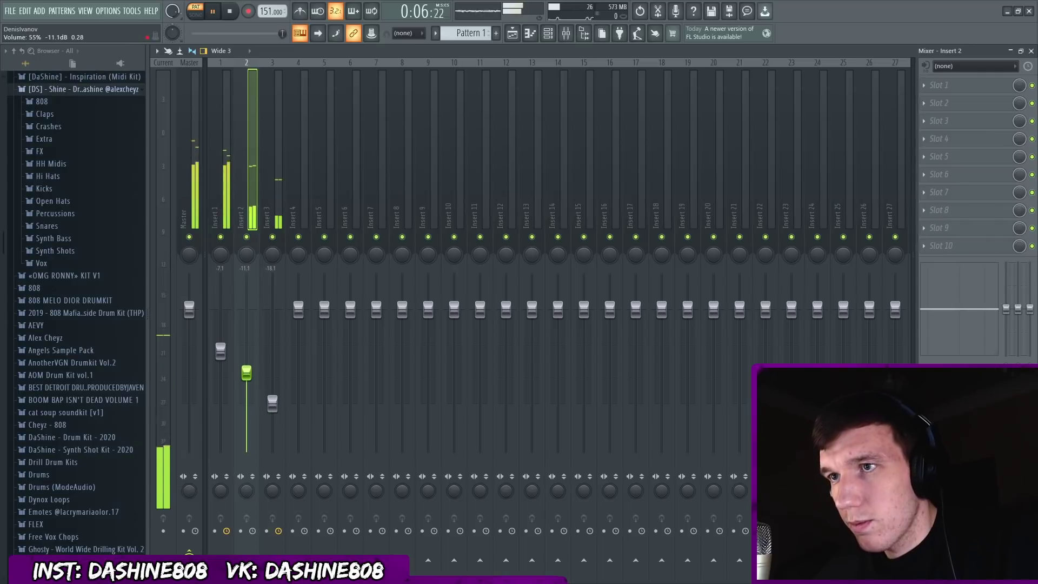
{"action": "left_click", "coordinate": [231, 171]}
{"action": "key", "text": "space"}
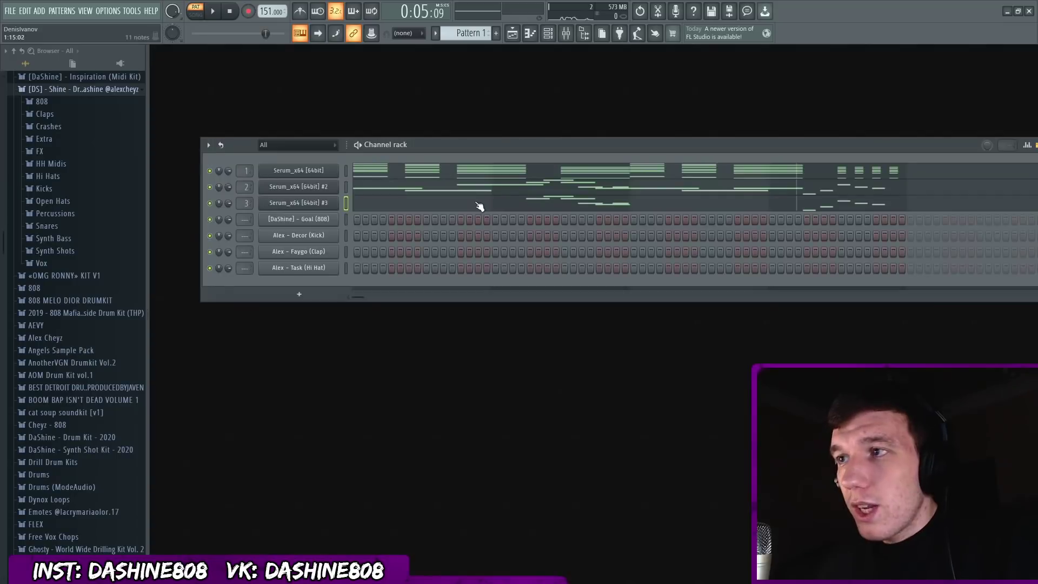
- In the third Serum channel, lengthen the bar 4 run so its notes overlap, add a closing A#5, and play it back
{"action": "left_click", "coordinate": [480, 204]}
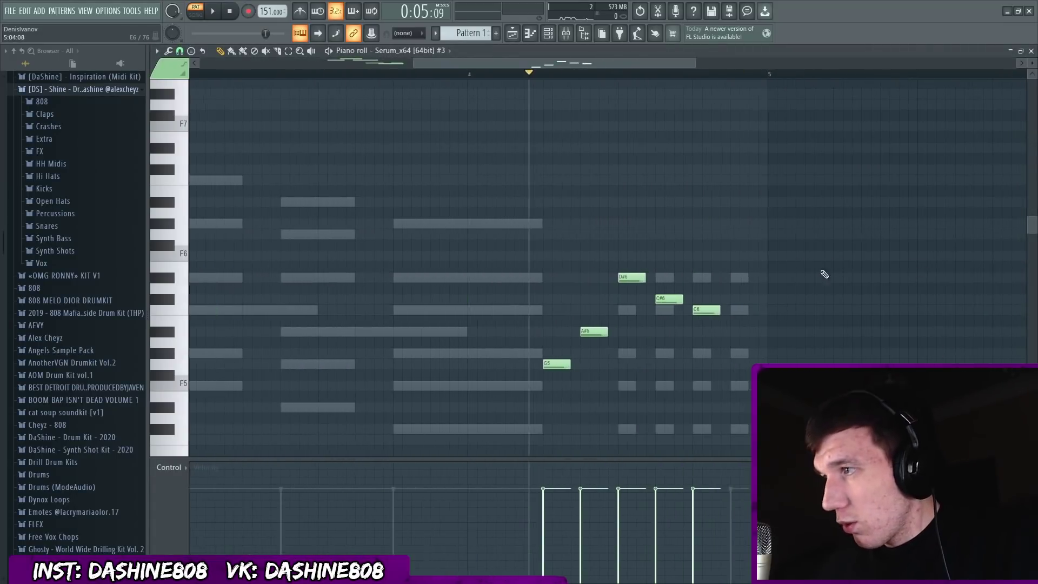
{"action": "left_click_drag", "start_coordinate": [771, 232], "coordinate": [523, 419]}
{"action": "left_click_drag", "start_coordinate": [569, 364], "coordinate": [592, 368]}
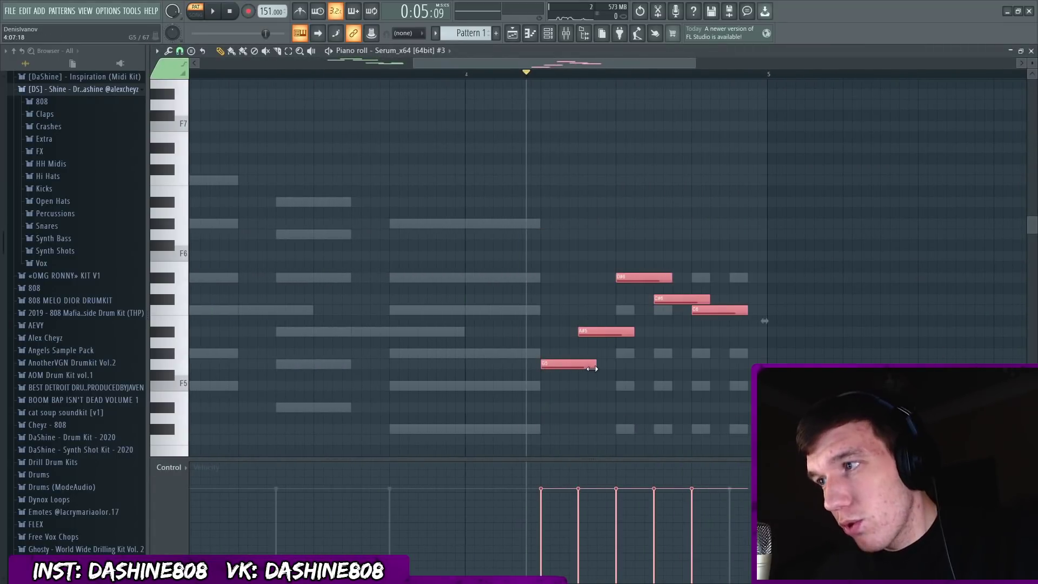
{"action": "left_click", "coordinate": [759, 332]}
{"action": "key", "text": "ctrl+a"}
{"action": "key", "text": "space"}
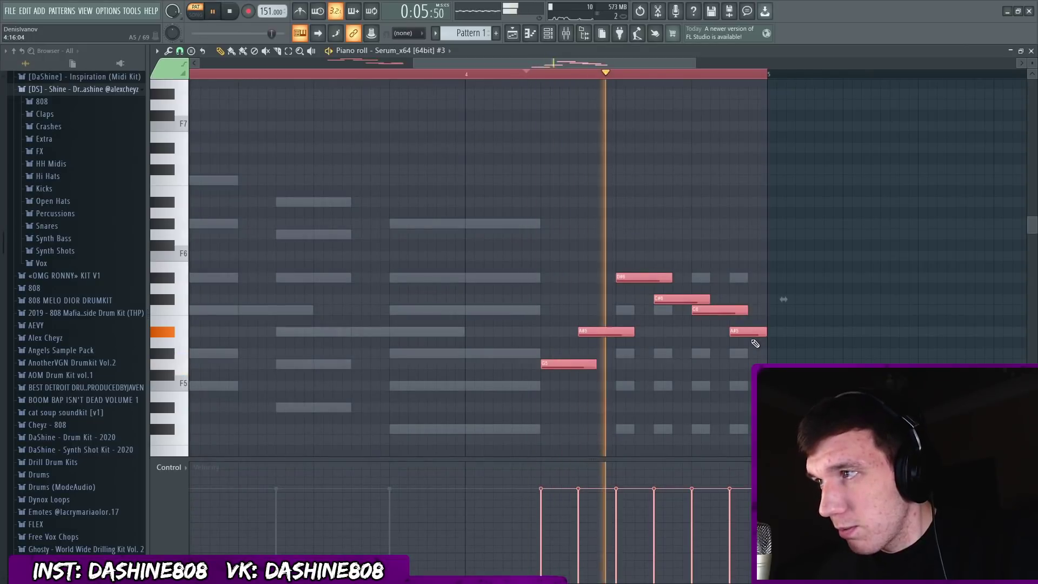
{"action": "scroll", "coordinate": [755, 344], "scroll_direction": "down", "scroll_amount": 4, "text": "ctrl"}
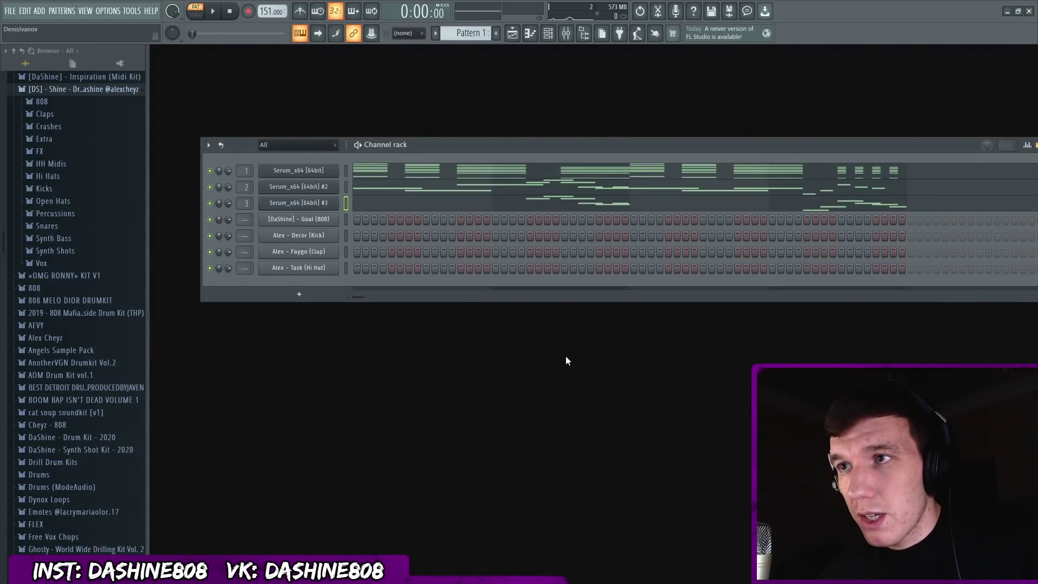
- Place a clap on the third beat of each of the four bars, and open the 808 channel's piano roll
{"action": "left_click", "coordinate": [426, 251]}
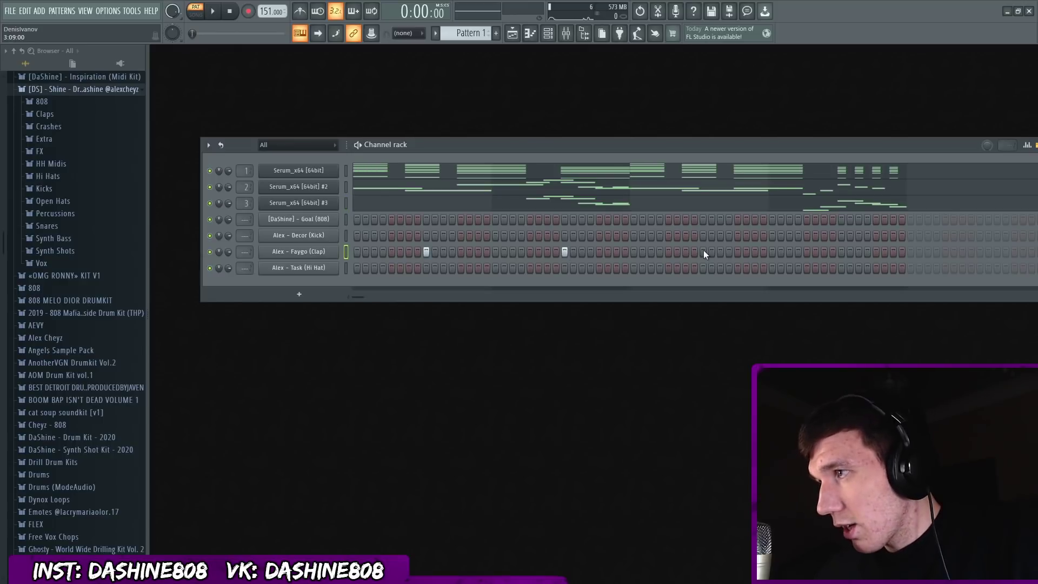
{"action": "right_click", "coordinate": [335, 219]}
{"action": "left_click", "coordinate": [356, 220]}
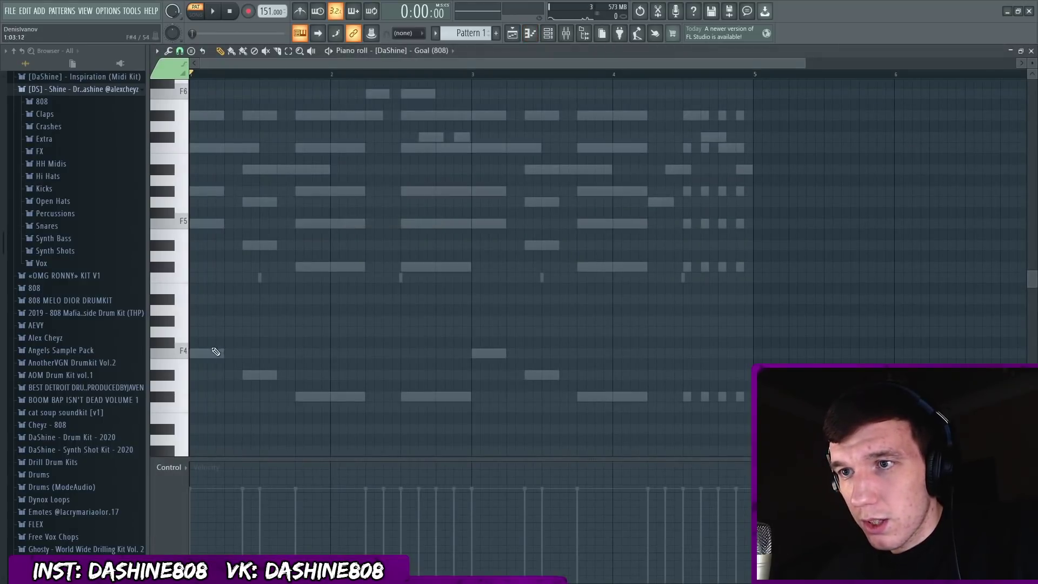
- Place an F5 note at the start of bar 1 in the 808 channel and enable Cut itself for that channel
{"action": "left_click", "coordinate": [213, 225]}
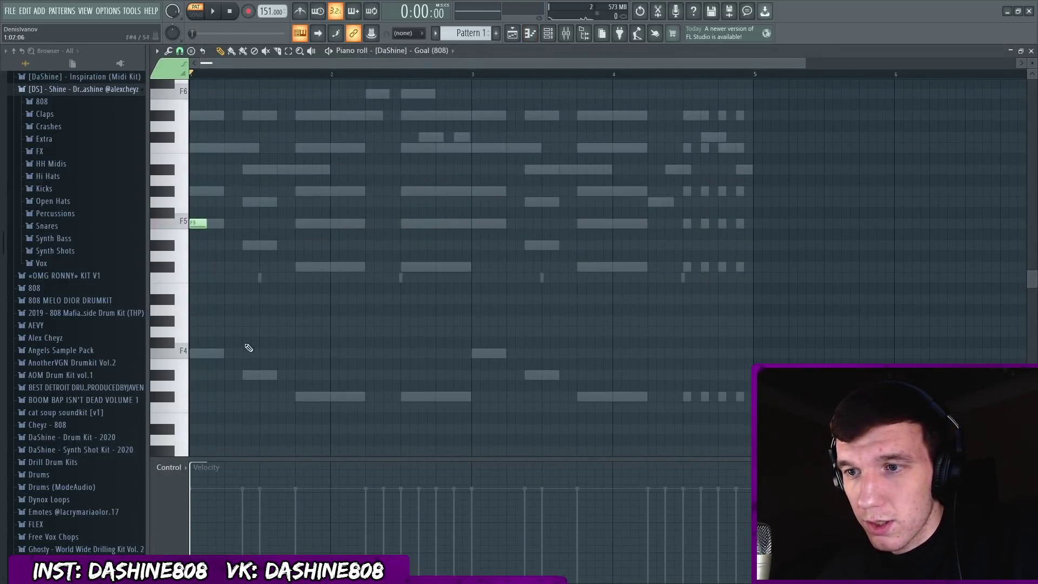
{"action": "key", "text": "F7"}
{"action": "right_click", "coordinate": [336, 219]}
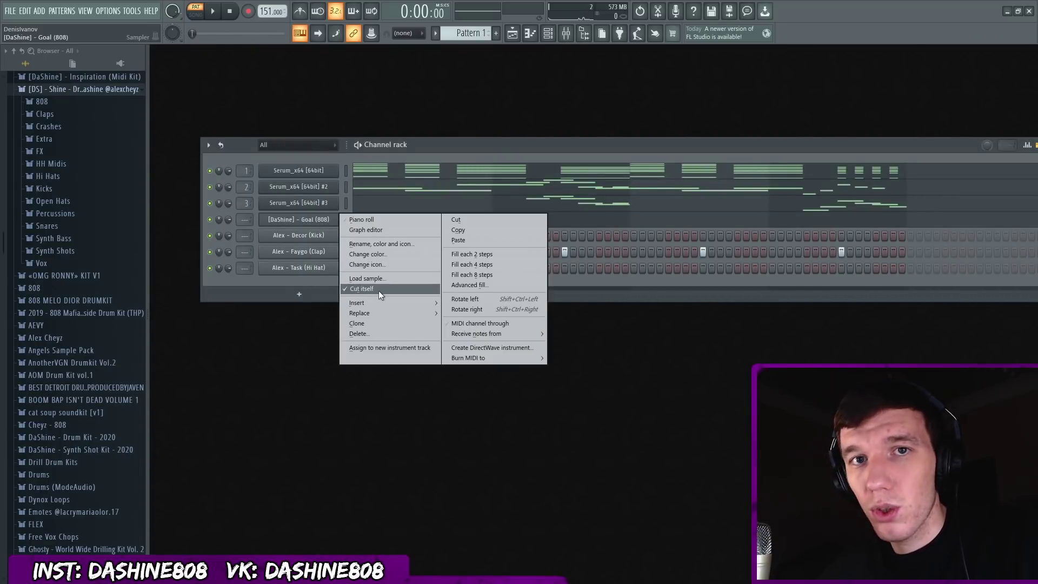
{"action": "left_click", "coordinate": [361, 220]}
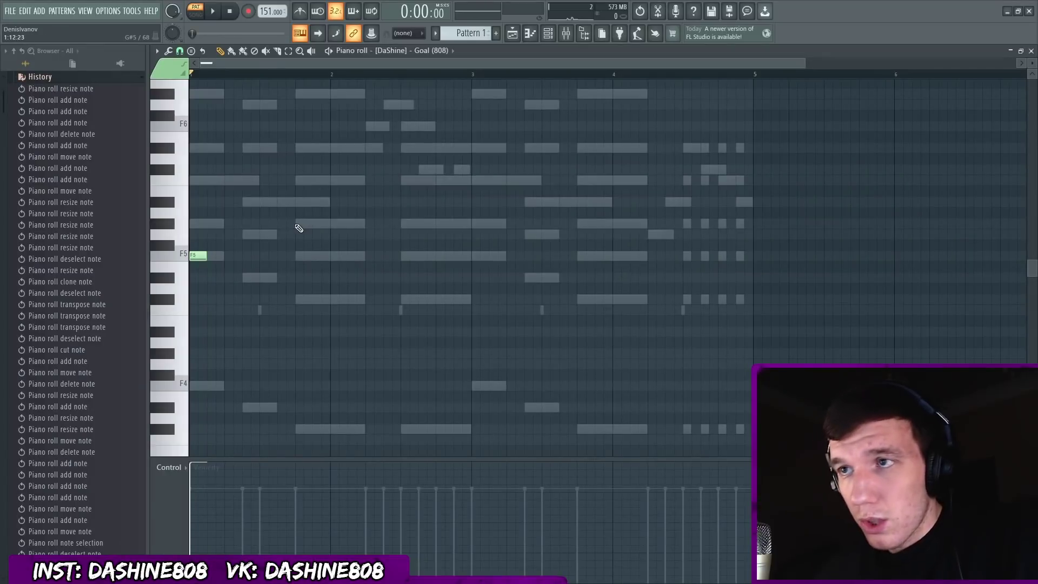
- Try a C#5 on beat 4 of bar 1 in the 808 line, replace it with G#5, and play the pattern
{"action": "left_click", "coordinate": [298, 227]}
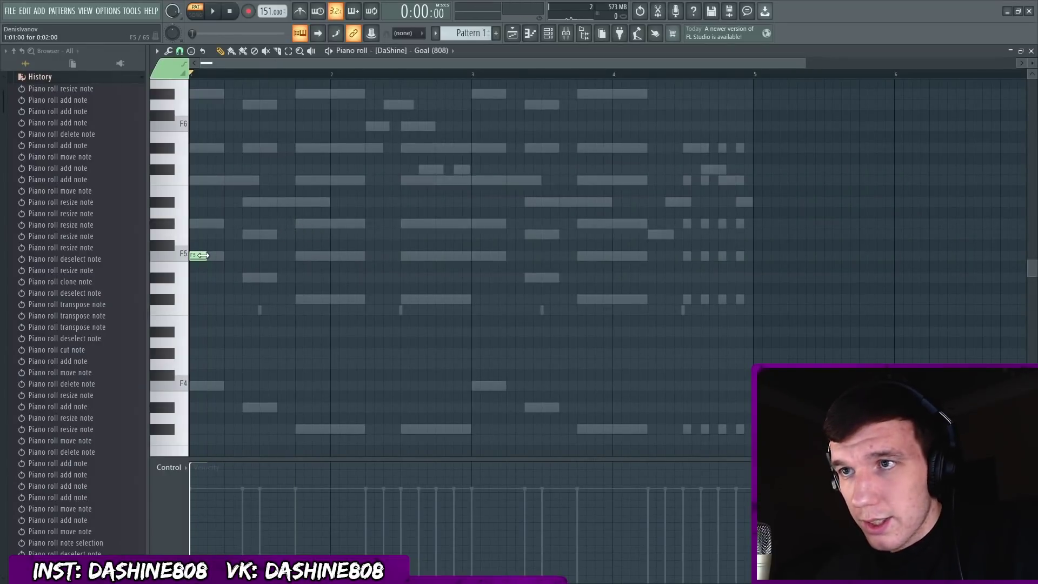
{"action": "left_click", "coordinate": [300, 301]}
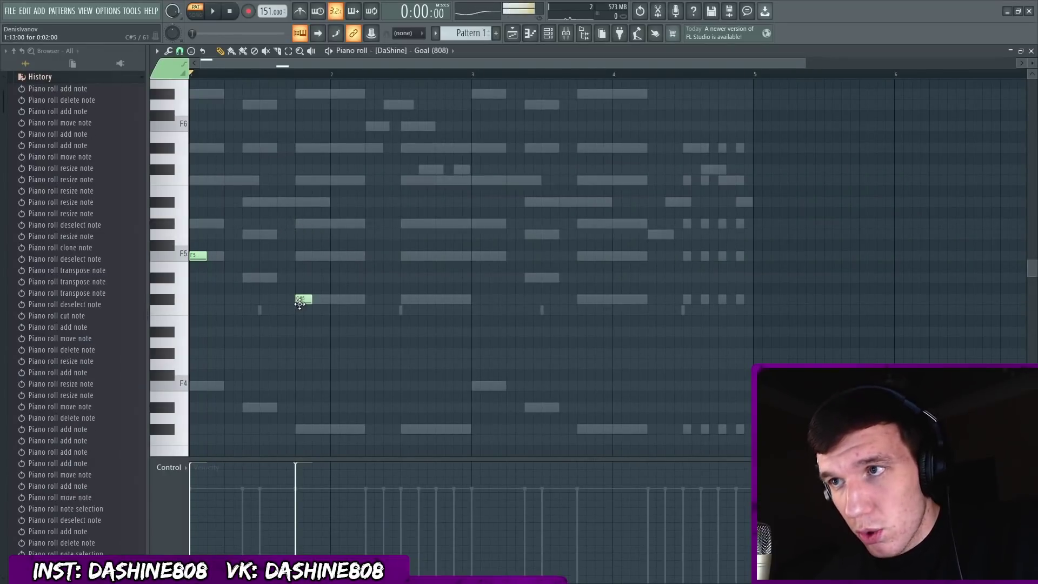
{"action": "right_click", "coordinate": [300, 301]}
{"action": "left_click", "coordinate": [298, 225]}
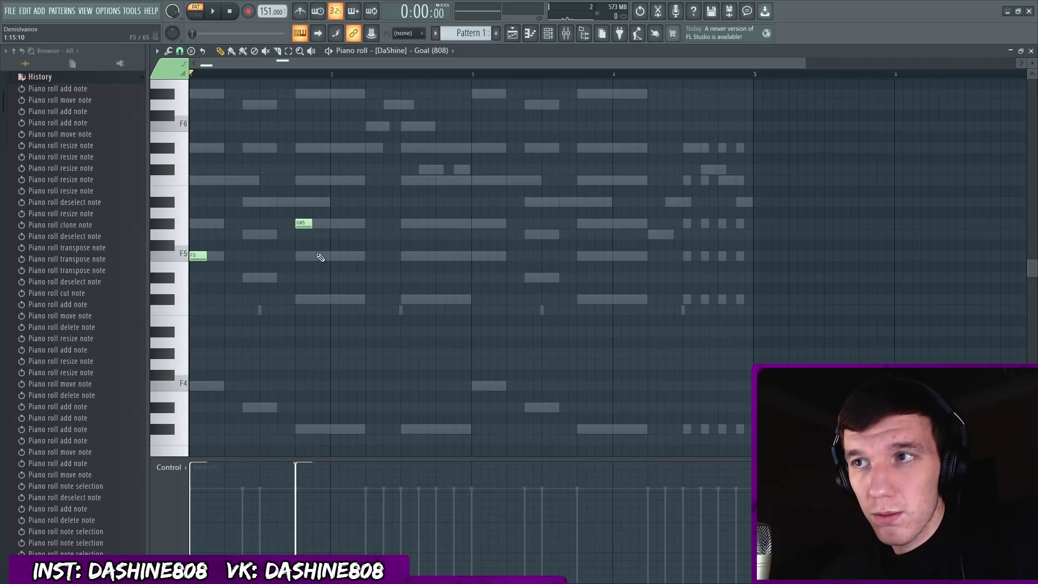
{"action": "key", "text": "space"}
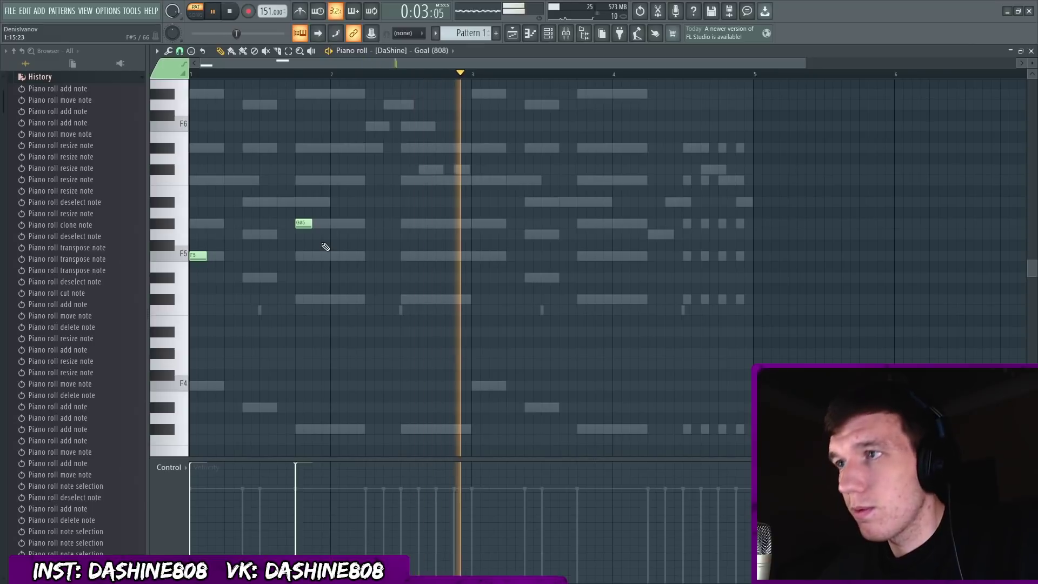
{"action": "key", "text": "space"}
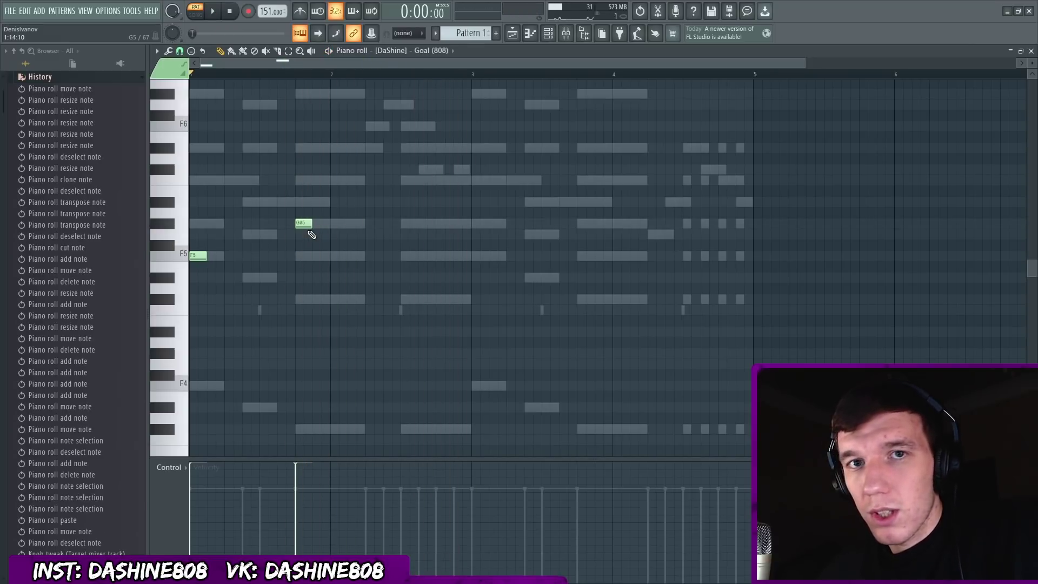
- Add C#5 notes on beats 2, 3 and 4 of bar 2, extending all 808 notes legato to the end of the bar
{"action": "left_click", "coordinate": [372, 298]}
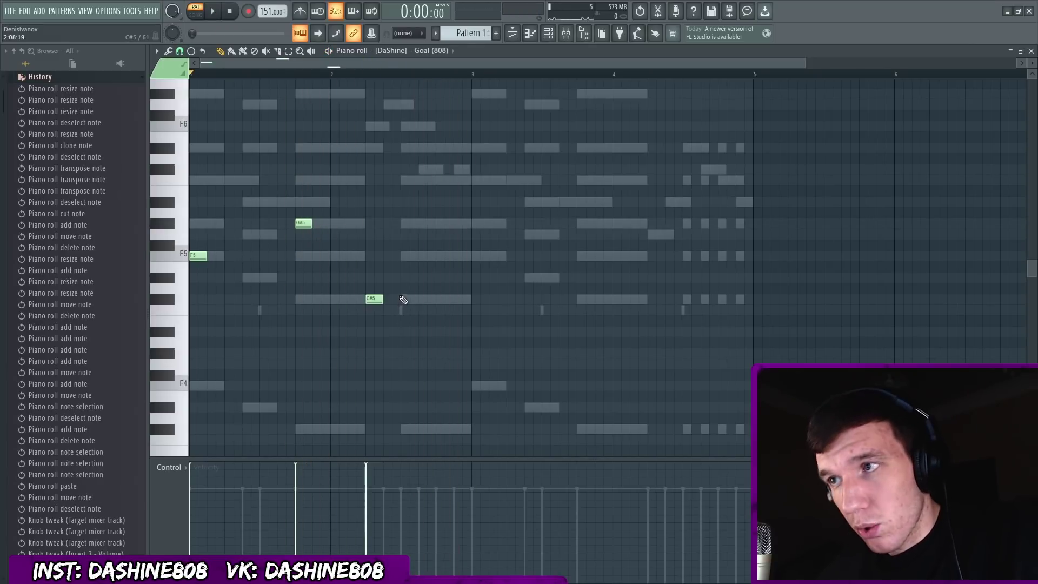
{"action": "left_click", "coordinate": [409, 299]}
{"action": "left_click", "coordinate": [409, 299]}
{"action": "left_click", "coordinate": [438, 299]}
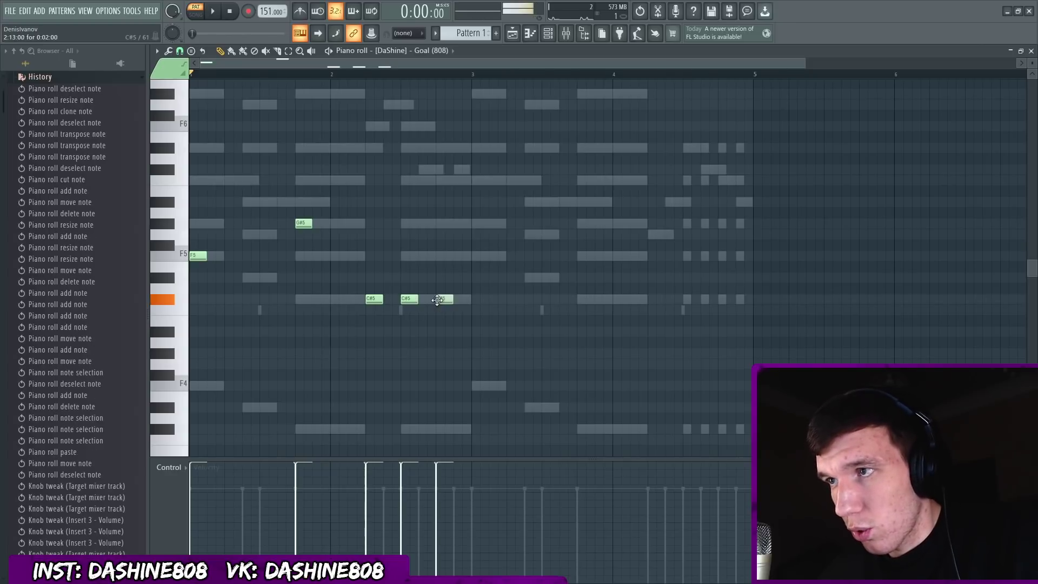
{"action": "key", "text": "ctrl+l"}
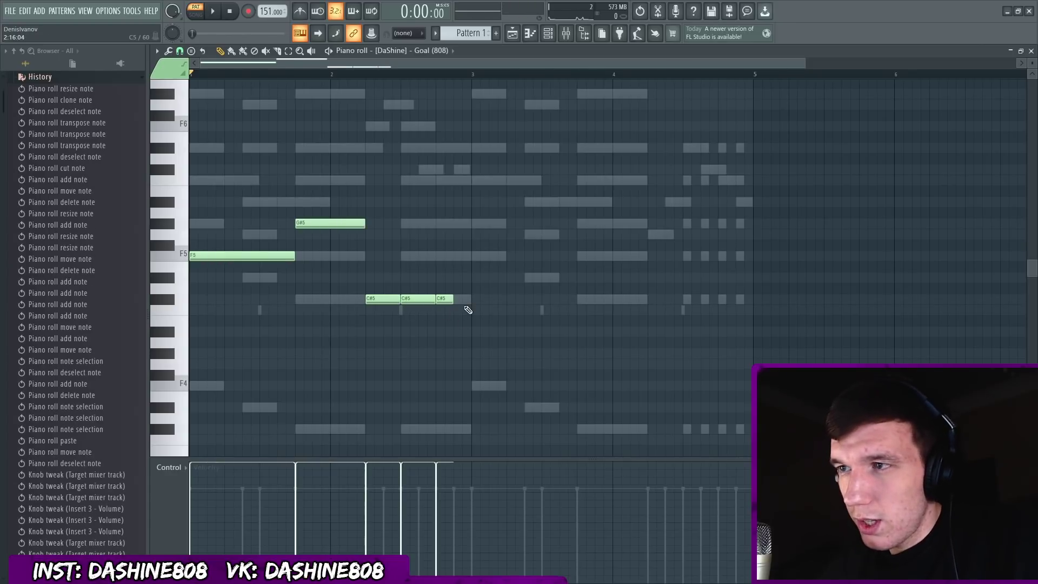
{"action": "left_click", "coordinate": [447, 299]}
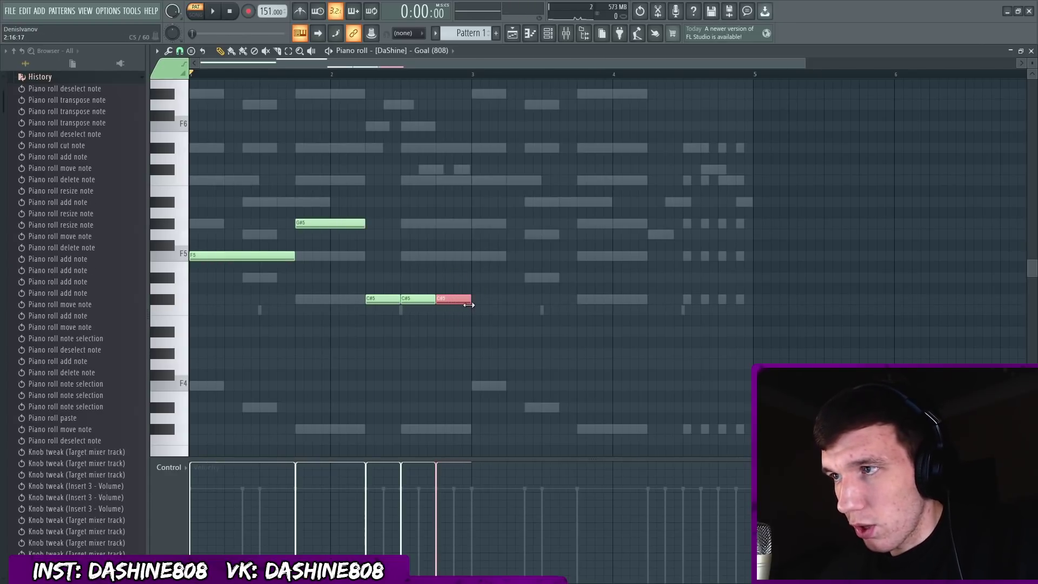
- Add short slide notes to the 808 in bar 2, G#6 on beat 3 and F6 on beat 4, and play the line
{"action": "key", "text": "ctrl+a"}
{"action": "scroll", "coordinate": [194, 87], "scroll_direction": "up", "scroll_amount": 3}
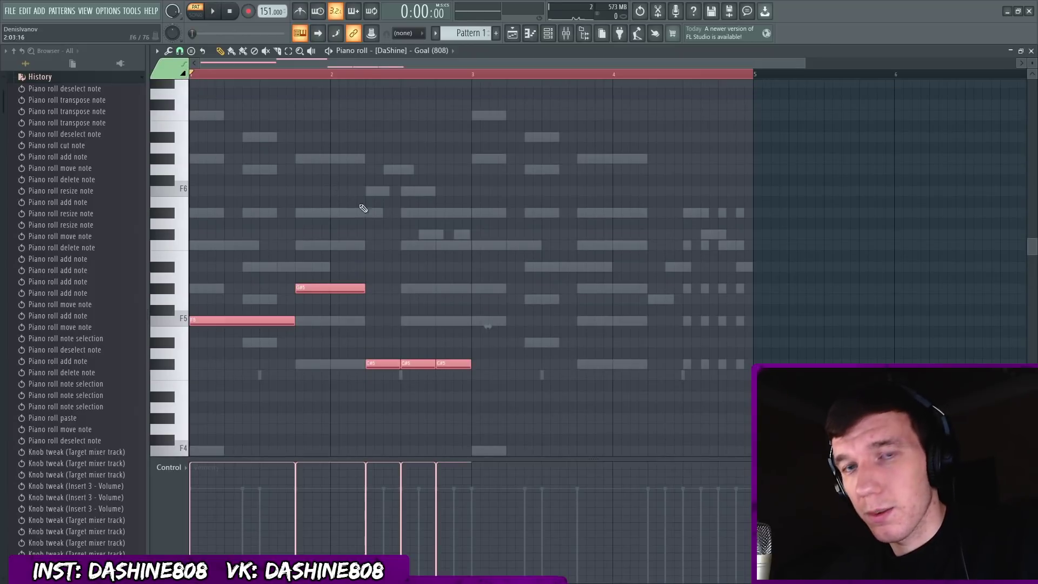
{"action": "key", "text": "ctrl+d"}
{"action": "scroll", "coordinate": [363, 208], "scroll_direction": "up", "scroll_amount": 2}
{"action": "left_click", "coordinate": [482, 192]}
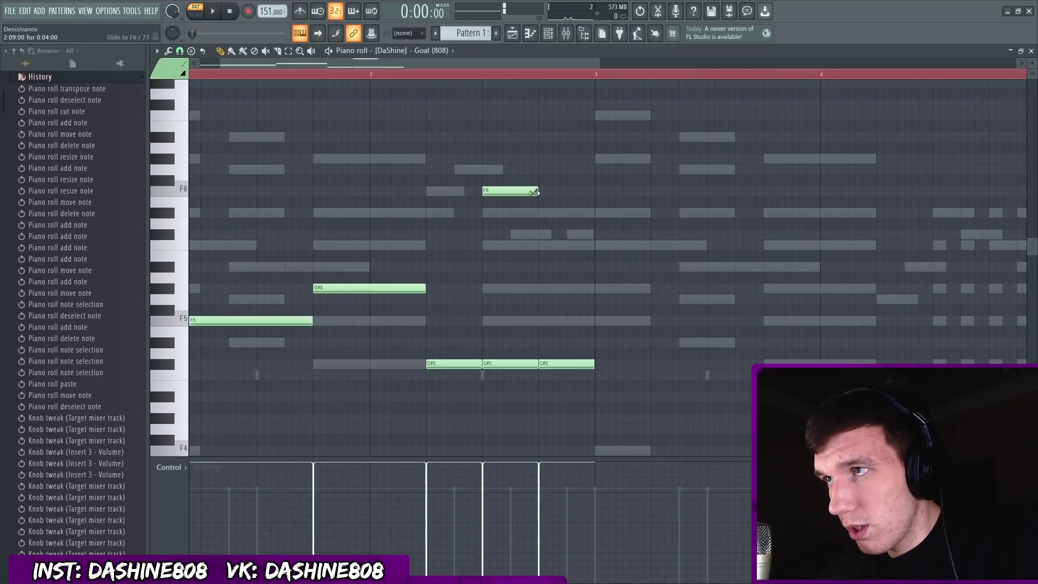
{"action": "left_click_drag", "start_coordinate": [535, 191], "coordinate": [498, 161]}
{"action": "left_click", "coordinate": [552, 190]}
{"action": "scroll", "coordinate": [540, 178], "scroll_direction": "up", "scroll_amount": 2}
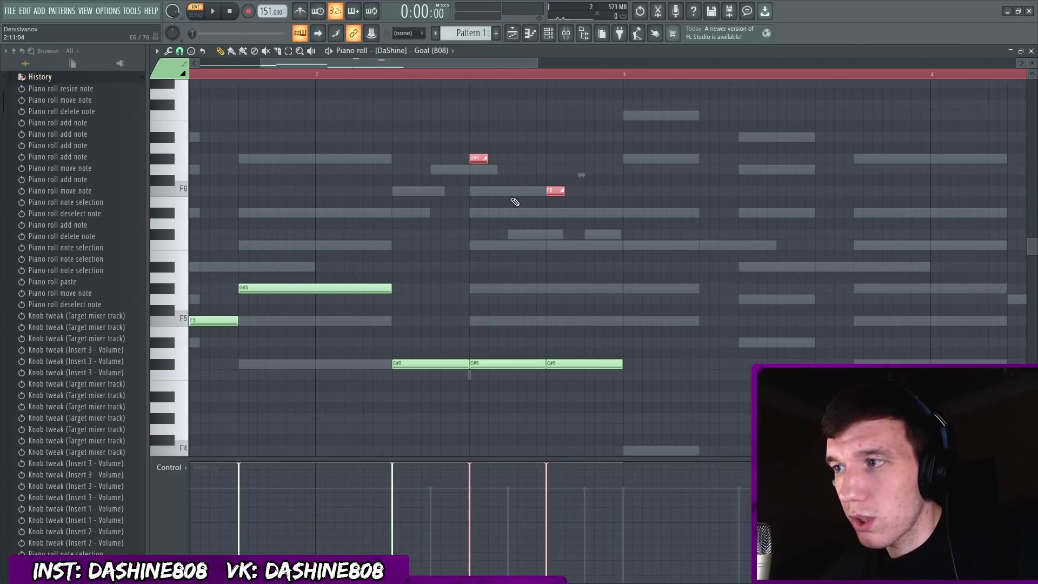
{"action": "scroll", "coordinate": [515, 202], "scroll_direction": "down", "scroll_amount": 2}
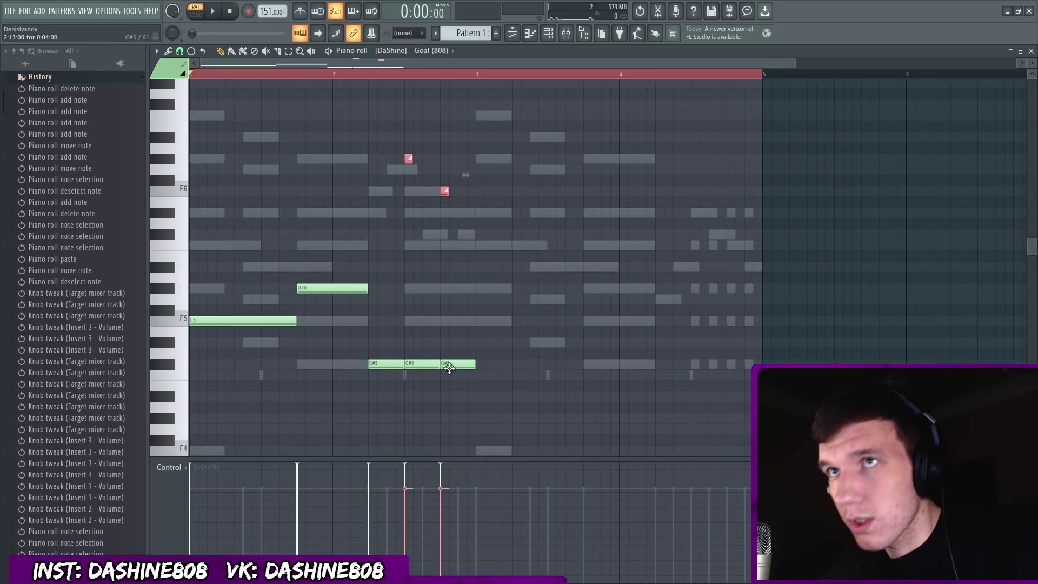
{"action": "key", "text": "space"}
{"action": "scroll", "coordinate": [463, 341], "scroll_direction": "down", "scroll_amount": 2}
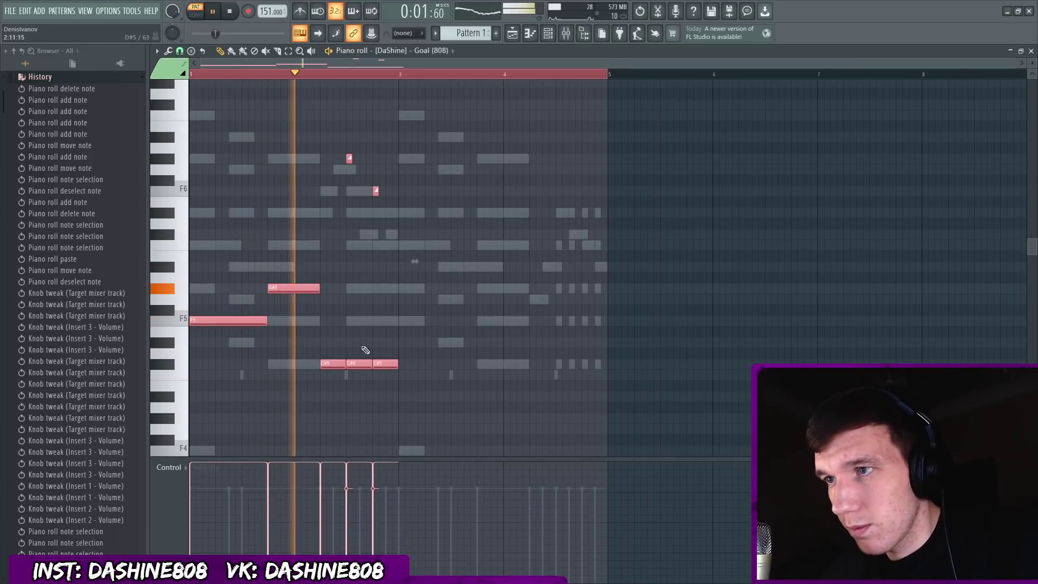
{"action": "key", "text": "space"}
- Duplicate the two-bar 808 line into bars 3 and 4, aligned to the start of bar 3, and delete the copied slide notes
{"action": "key", "text": "ctrl+b"}
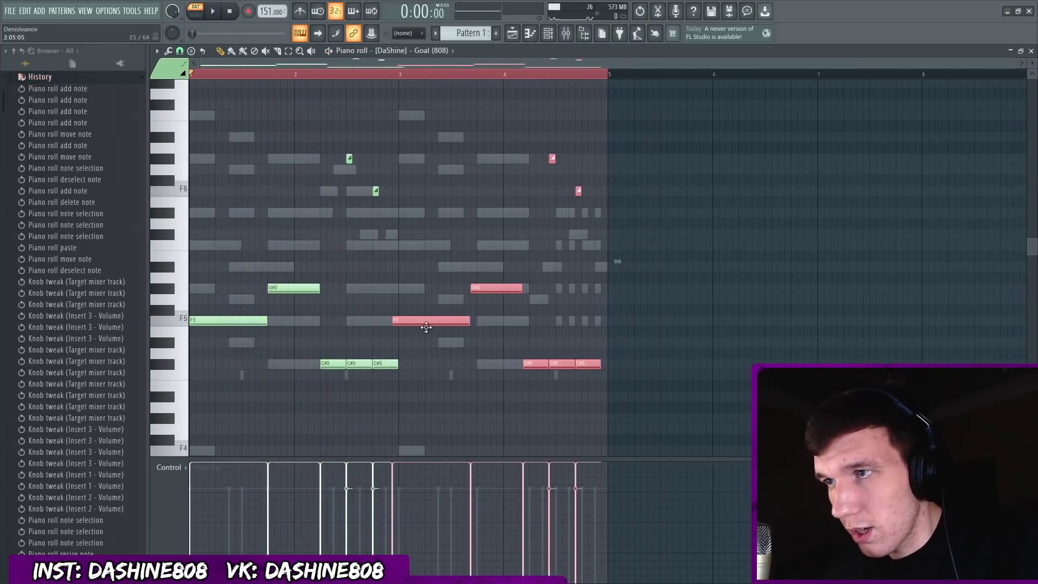
{"action": "left_click_drag", "start_coordinate": [426, 327], "coordinate": [433, 327]}
{"action": "left_click_drag", "start_coordinate": [533, 136], "coordinate": [632, 217]}
{"action": "key", "text": "Delete"}
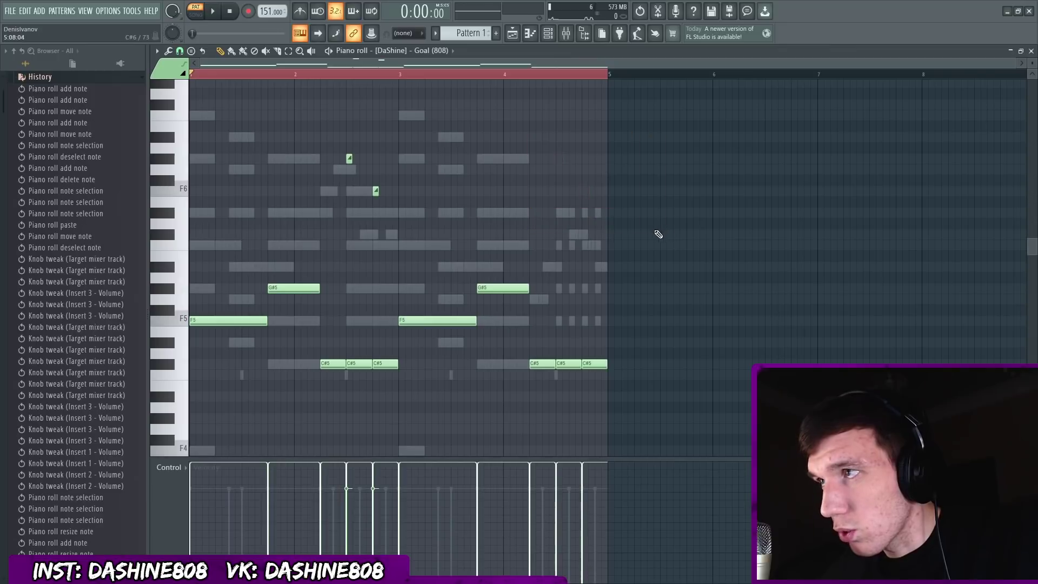
- Replace the three C#5 notes in bar 4 with one G5 lasting to the end of the bar, and play the 808 line
{"action": "left_click_drag", "start_coordinate": [540, 363], "coordinate": [539, 298]}
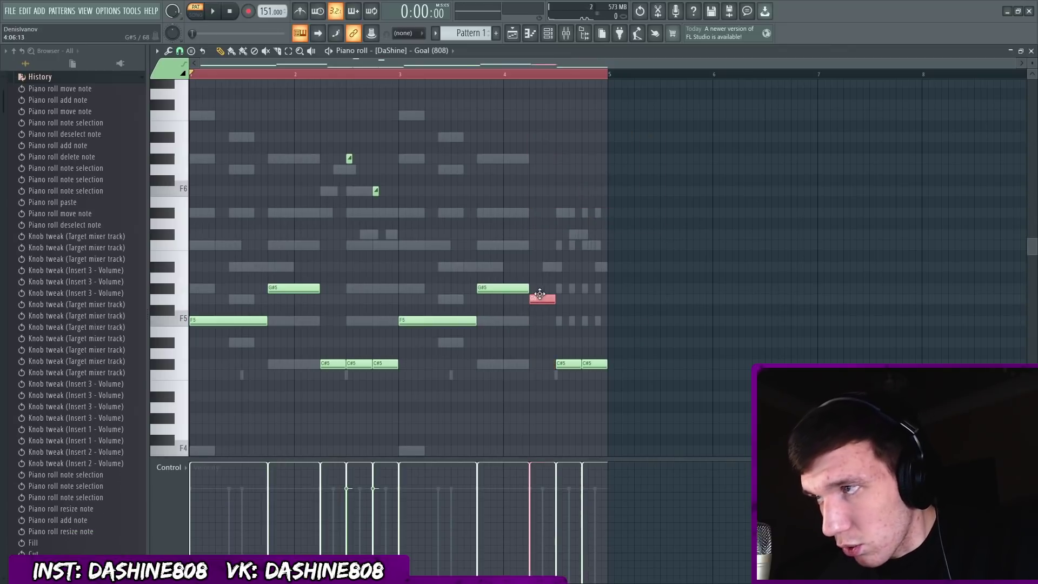
{"action": "left_click_drag", "start_coordinate": [549, 340], "coordinate": [608, 378]}
{"action": "key", "text": "Delete"}
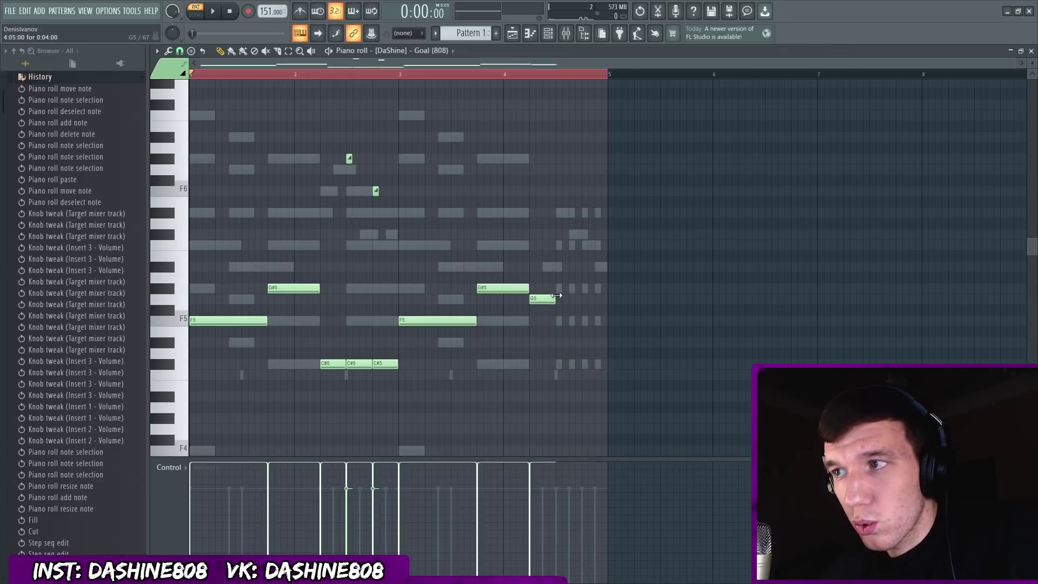
{"action": "left_click_drag", "start_coordinate": [555, 299], "coordinate": [606, 300]}
{"action": "key", "text": "space"}
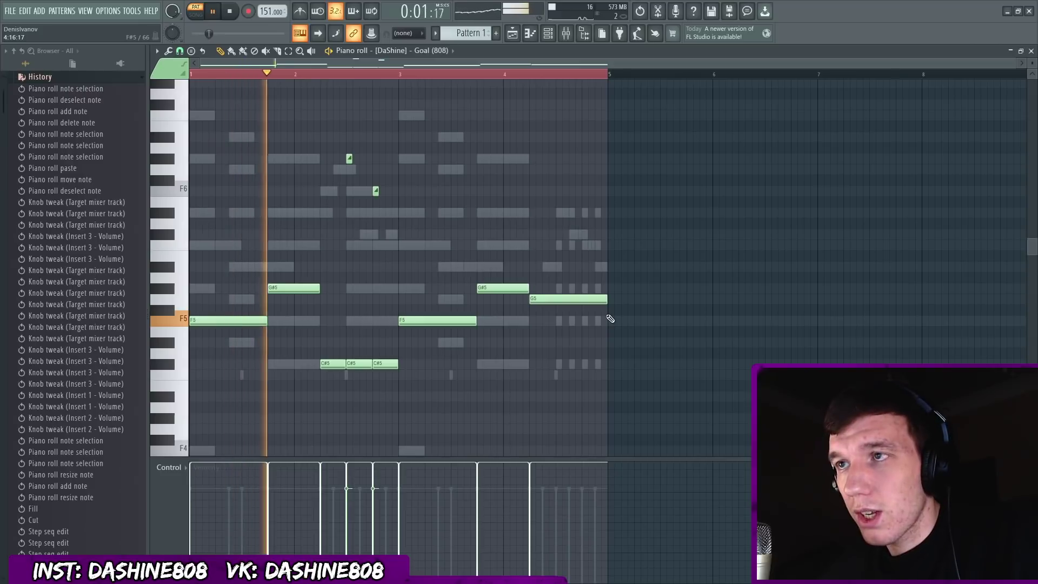
{"action": "key", "text": "ctrl+a"}
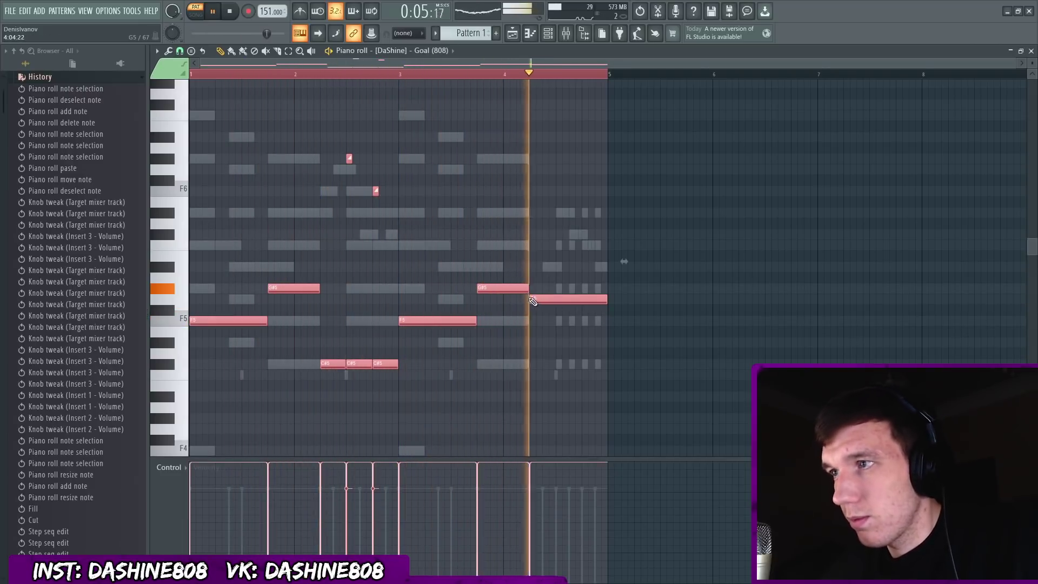
{"action": "key", "text": "space"}
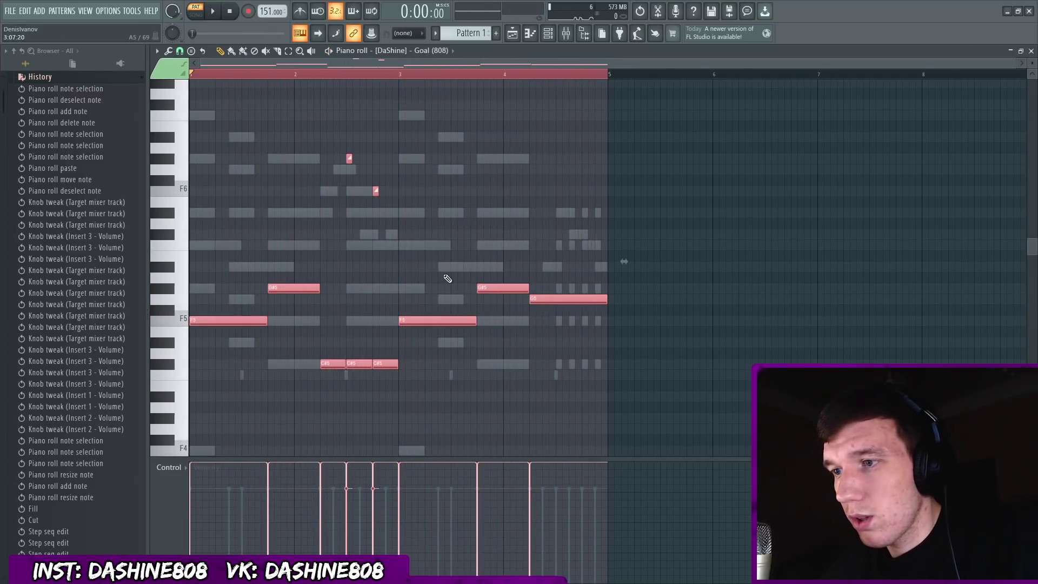
- Place kicks under the 808 notes on beats 1 and 4 of bars 1 and 3, and on beat 2 of bars 2 and 4
{"action": "key", "text": "F7"}
{"action": "left_click", "coordinate": [460, 235]}
{"action": "left_click", "coordinate": [530, 235]}
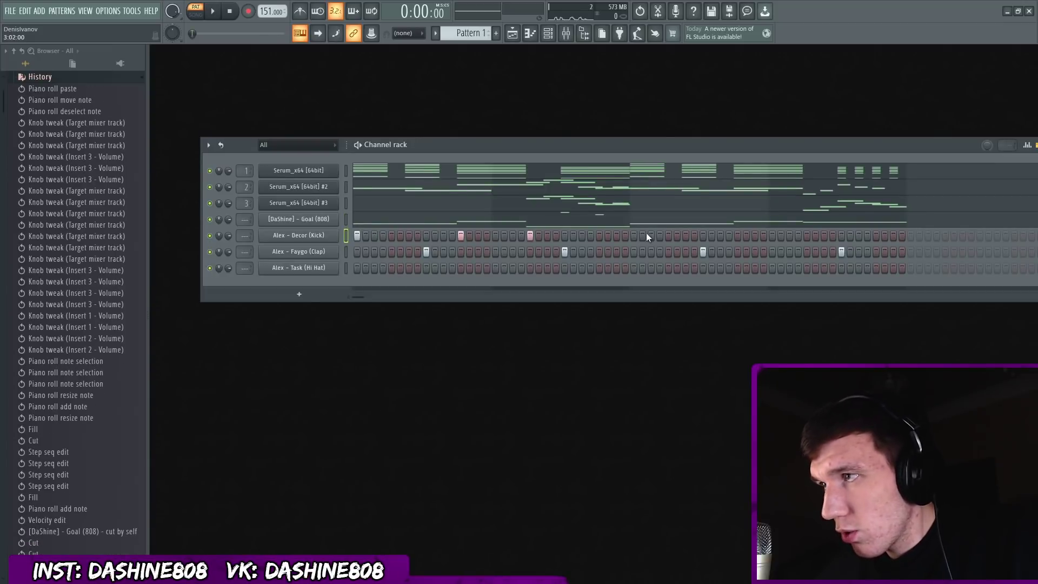
{"action": "left_click", "coordinate": [633, 235]}
{"action": "left_click", "coordinate": [737, 235]}
{"action": "left_click", "coordinate": [806, 236]}
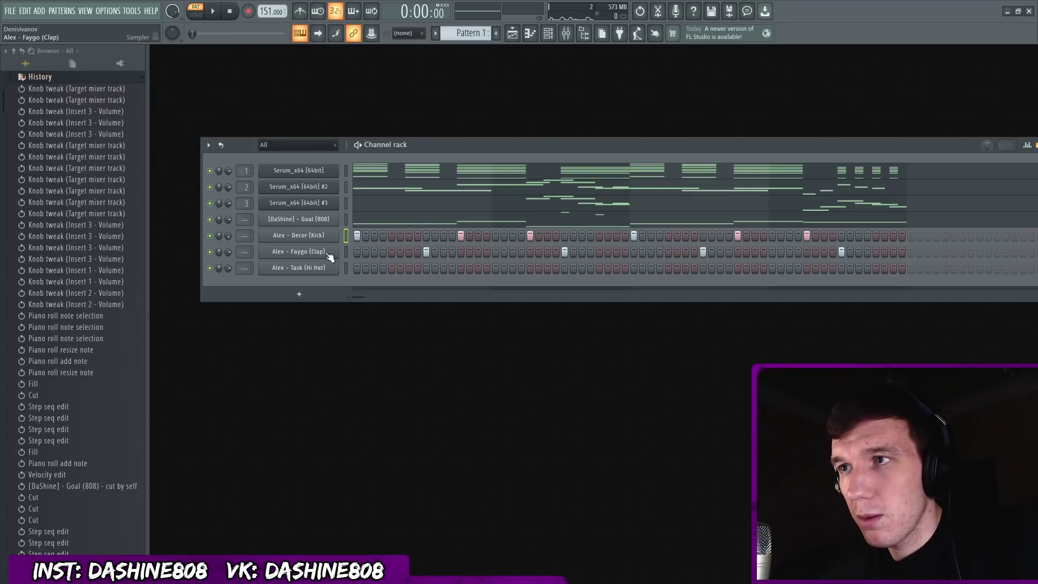
- Load Fruity soft clipper into slot 10 of the Master mixer track during playback, and close the mixer
{"action": "left_click", "coordinate": [566, 33]}
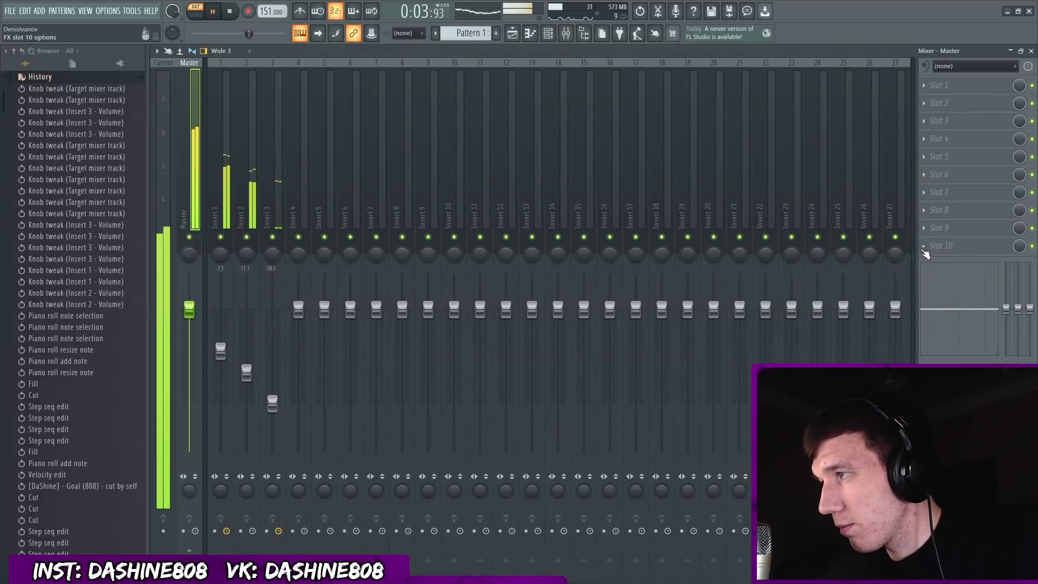
{"action": "left_click", "coordinate": [925, 249]}
{"action": "left_click", "coordinate": [789, 319]}
{"action": "key", "text": "space"}
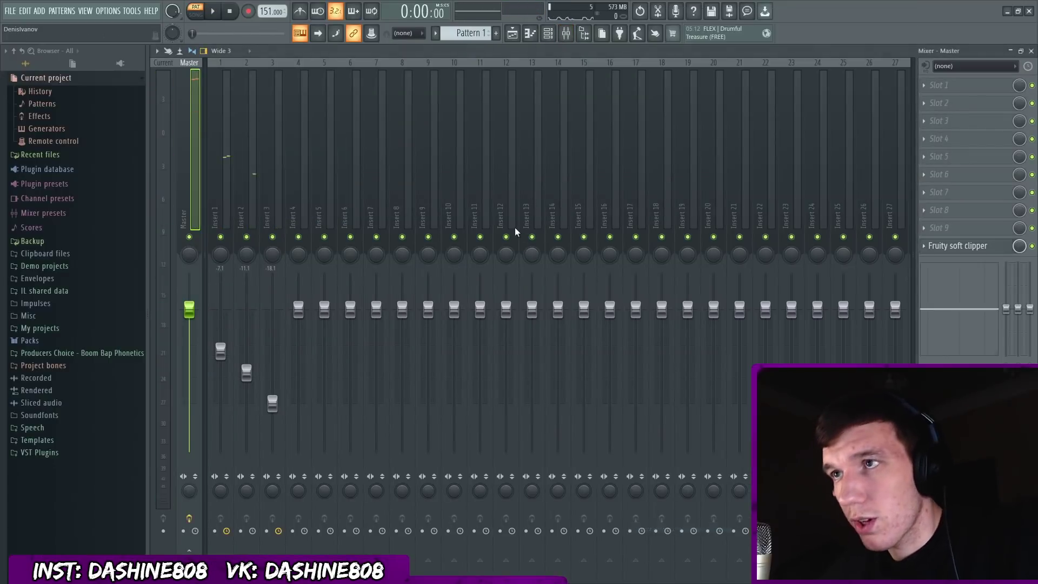
{"action": "key", "text": "F9"}
- Fill the hi-hat channel with hits on every second step over four bars, add a fast extra hit on beat 4 of bar 1, and play it
{"action": "key", "text": "space"}
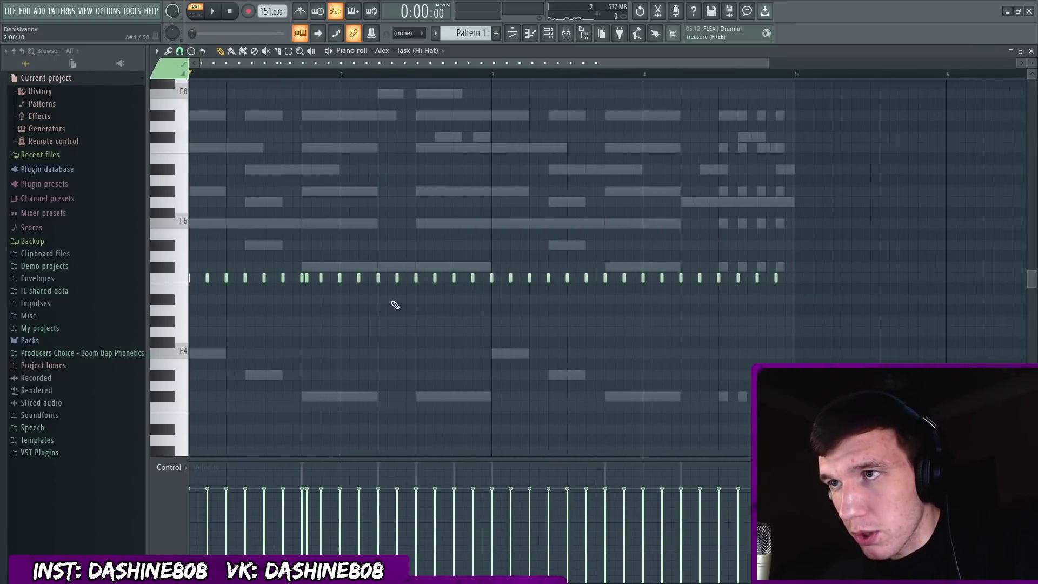
{"action": "scroll", "coordinate": [400, 304], "scroll_direction": "up", "scroll_amount": 2}
{"action": "scroll", "coordinate": [527, 289], "scroll_direction": "up", "scroll_amount": 3}
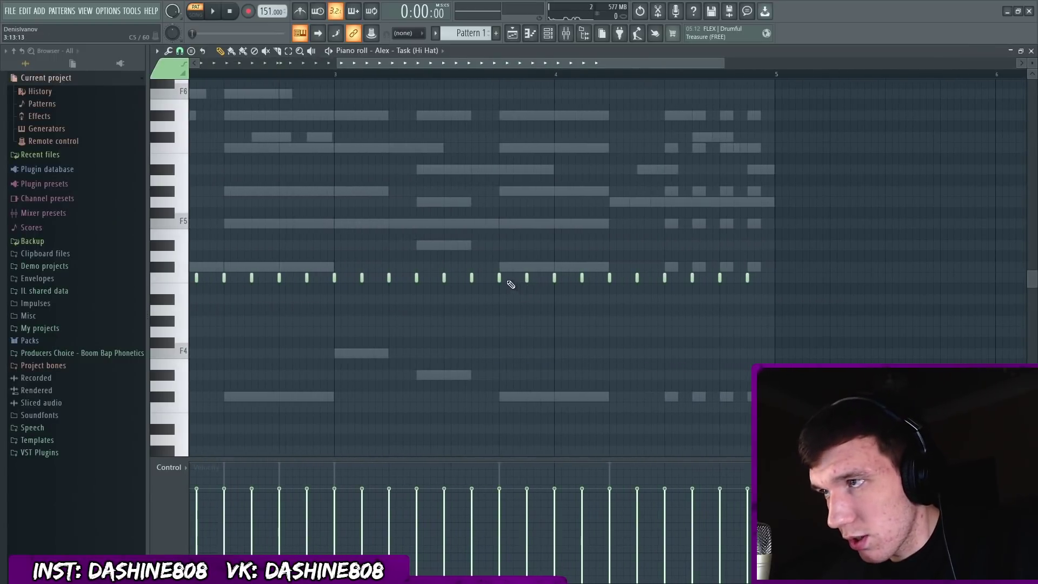
{"action": "left_click", "coordinate": [238, 12]}
{"action": "key", "text": "space"}
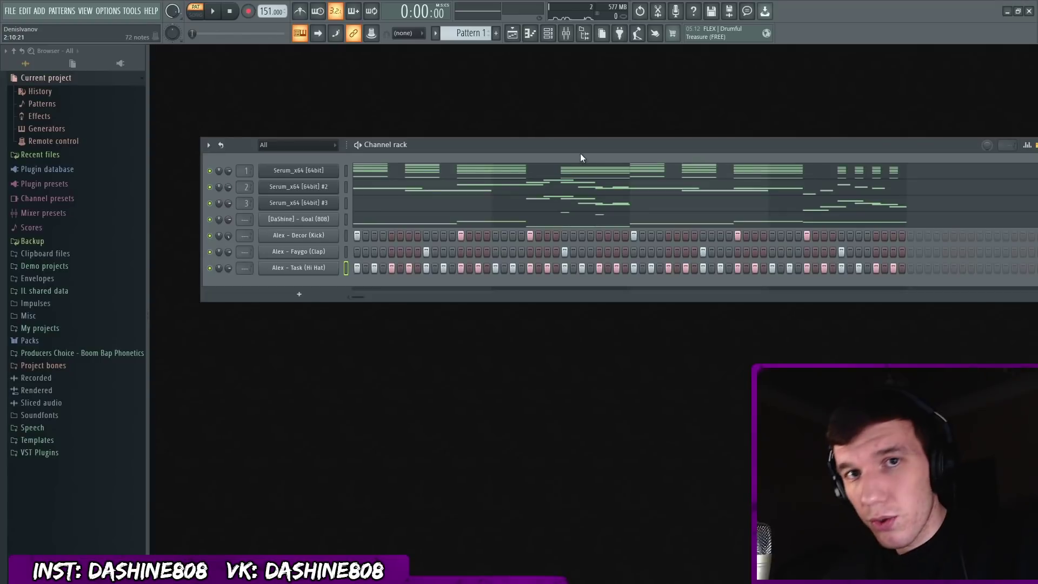
- Select mixer inserts 1, 2 and 3 together and route them to insert 20
{"action": "left_click", "coordinate": [573, 33]}
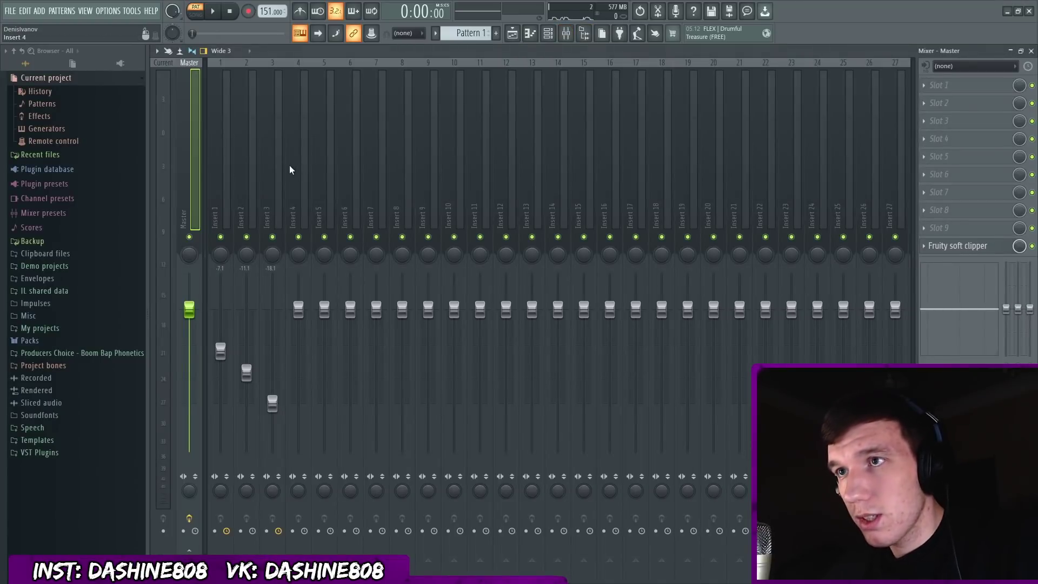
{"action": "left_click_drag", "start_coordinate": [279, 176], "coordinate": [211, 181]}
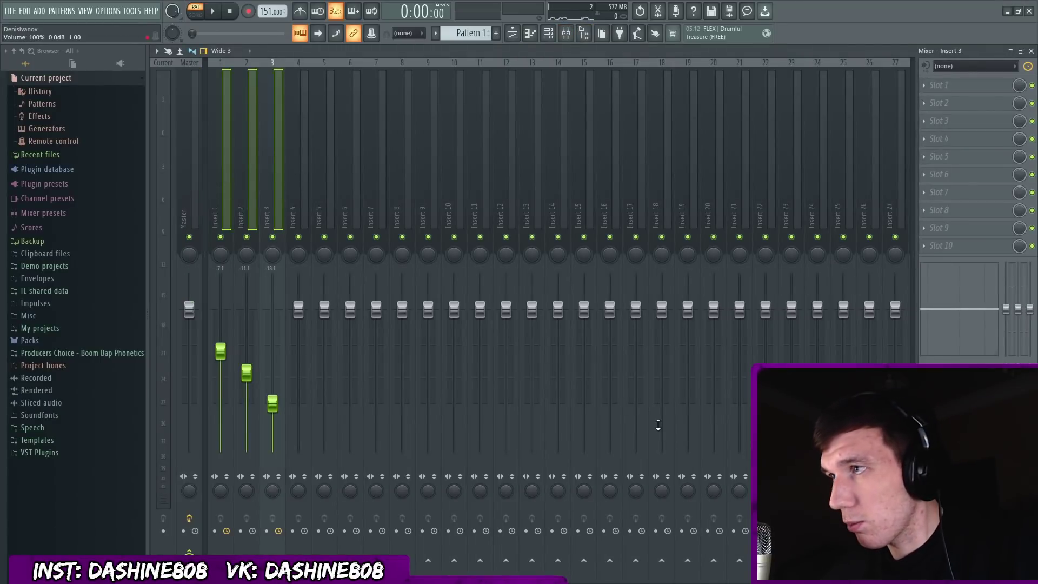
{"action": "right_click", "coordinate": [713, 560]}
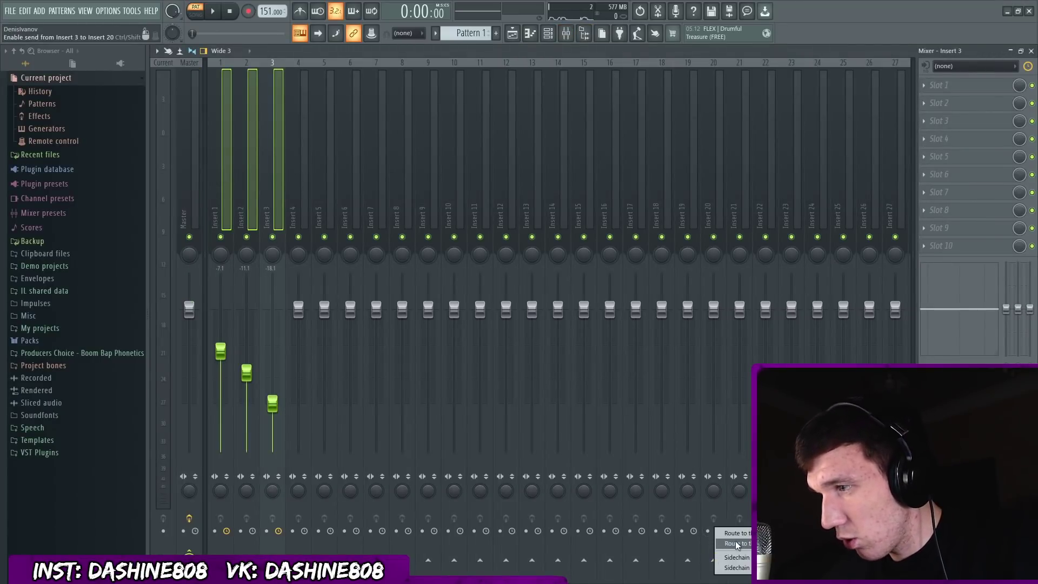
{"action": "left_click", "coordinate": [736, 543]}
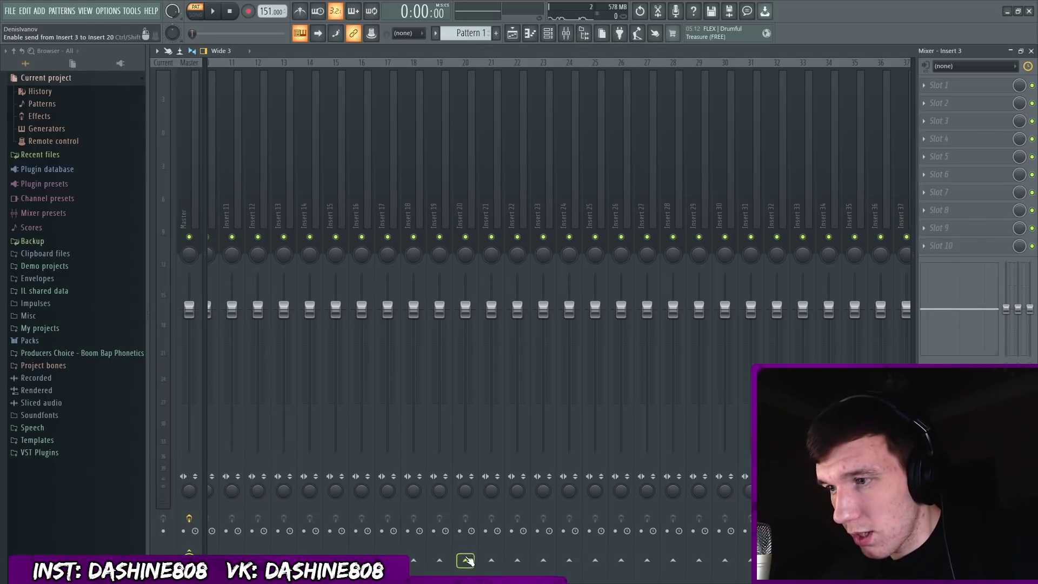
- Finish routing the selected inserts to insert 20 and load Gross Beat into slot 1 of insert 20
{"action": "right_click", "coordinate": [468, 561]}
{"action": "left_click", "coordinate": [488, 547]}
{"action": "left_click", "coordinate": [468, 156]}
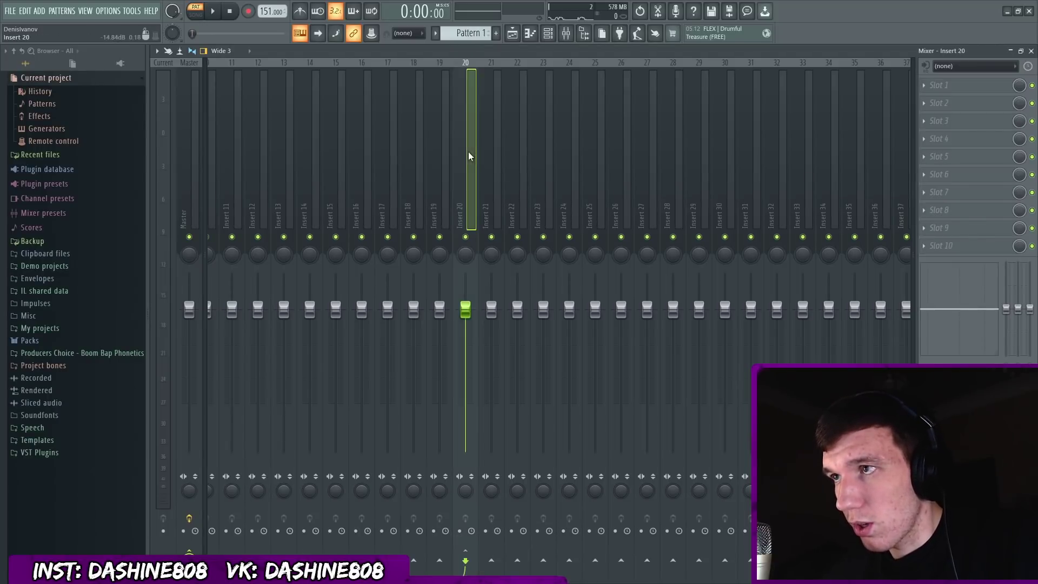
{"action": "left_click", "coordinate": [941, 85]}
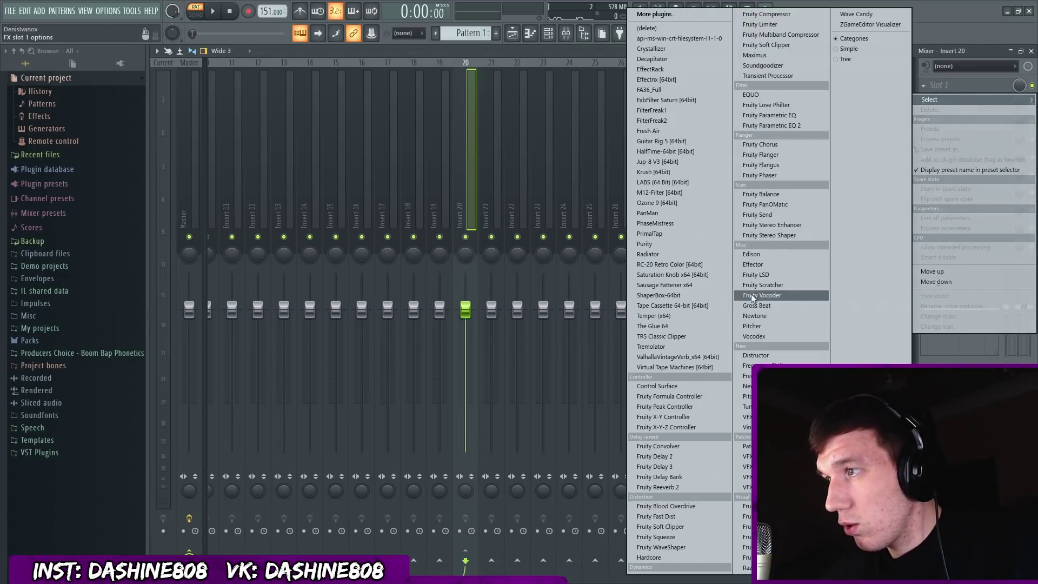
{"action": "left_click", "coordinate": [767, 306]}
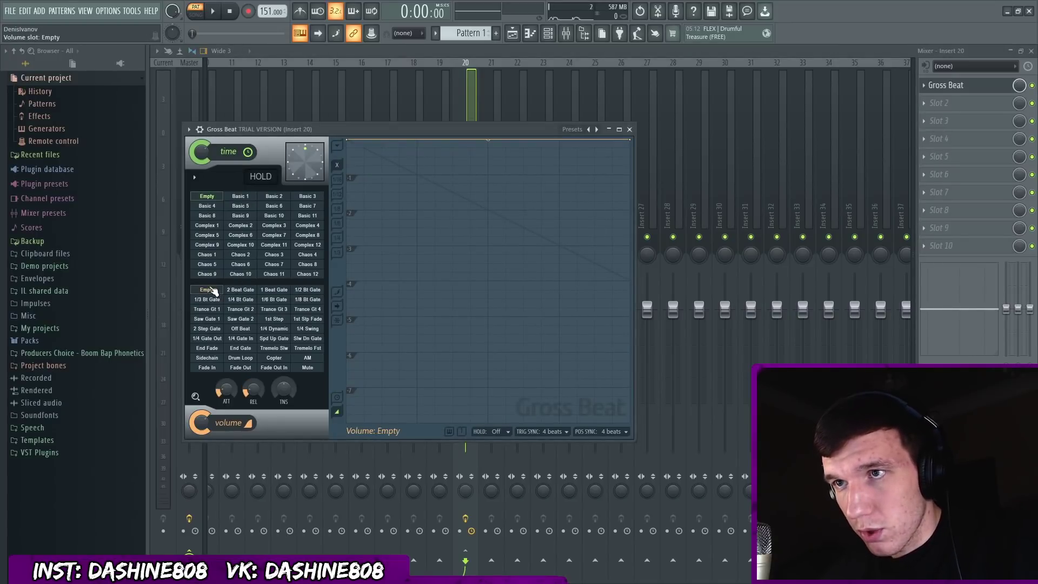
- In Gross Beat's Empty volume slot, add a single-curve point and draw the first ramp falling from full to zero, then returning to full
{"action": "left_click", "coordinate": [211, 197]}
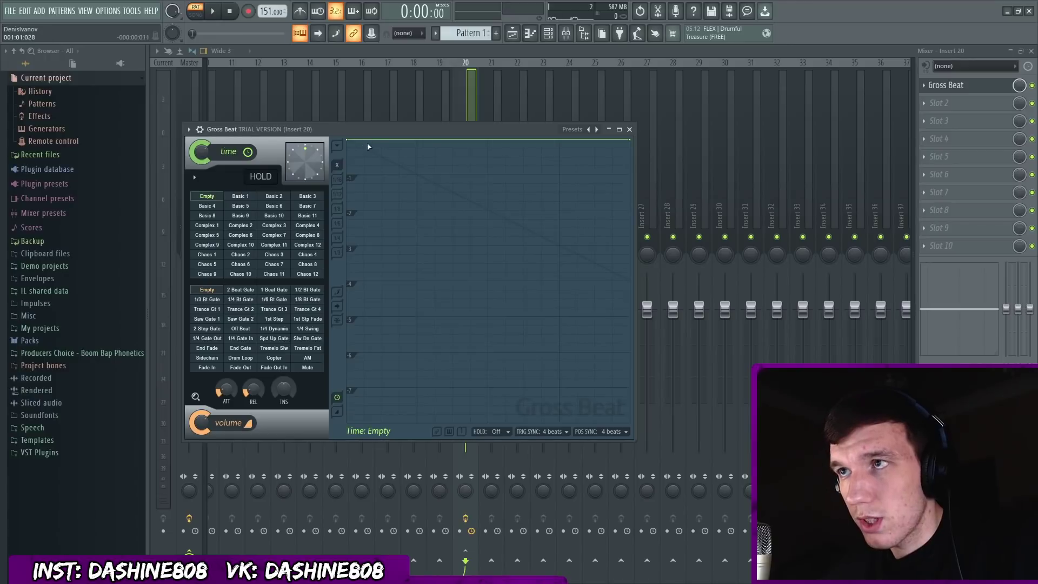
{"action": "left_click", "coordinate": [206, 290]}
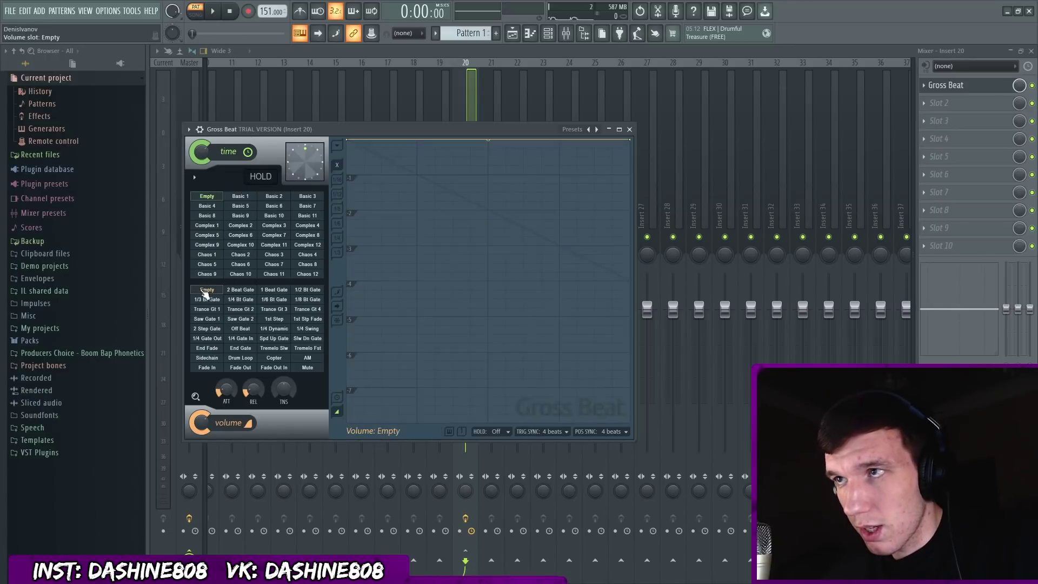
{"action": "right_click", "coordinate": [385, 141]}
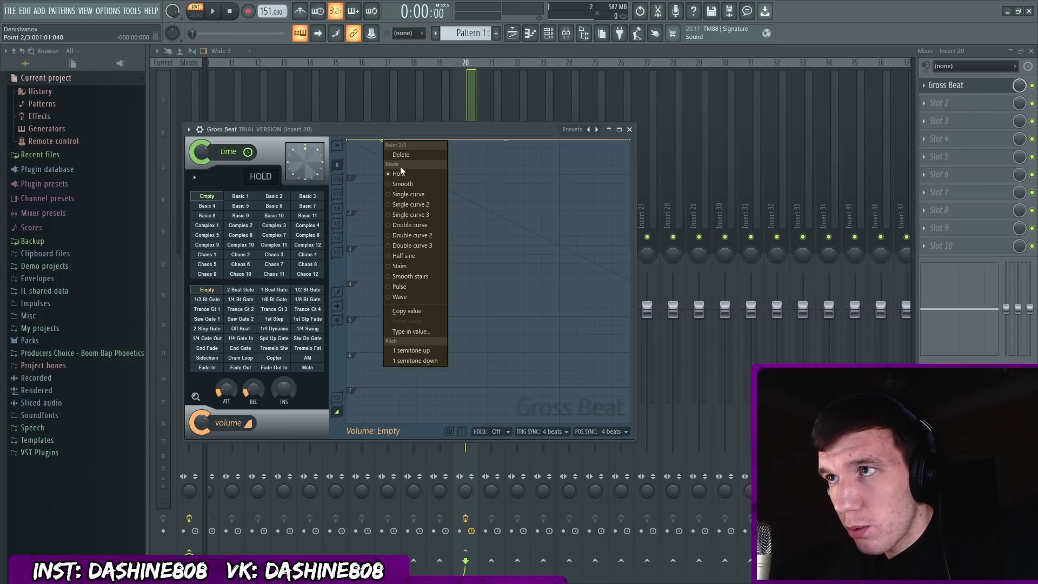
{"action": "left_click", "coordinate": [410, 195]}
{"action": "left_click_drag", "start_coordinate": [385, 142], "coordinate": [389, 446]}
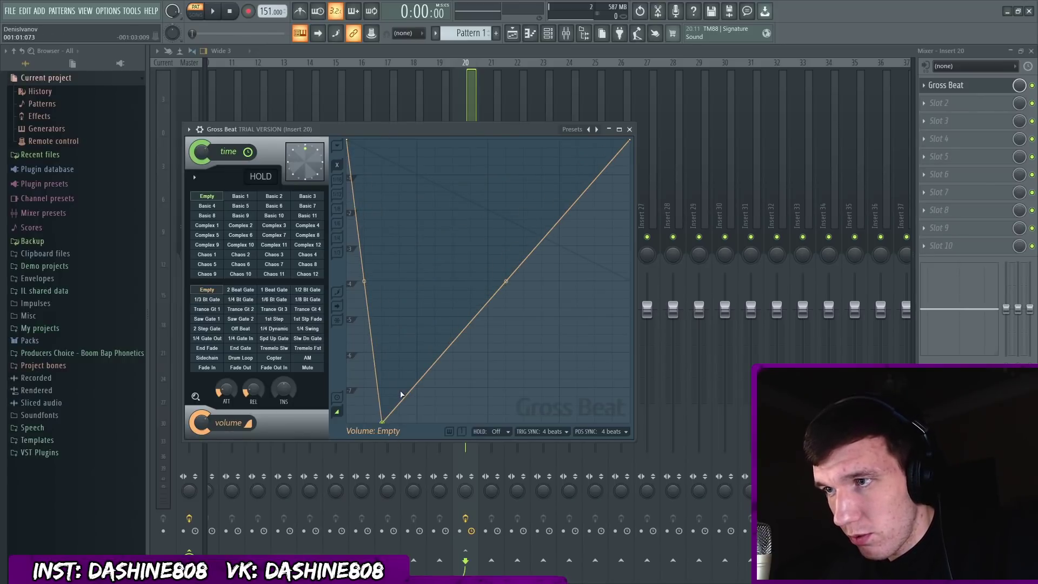
{"action": "left_click_drag", "start_coordinate": [398, 382], "coordinate": [381, 111]}
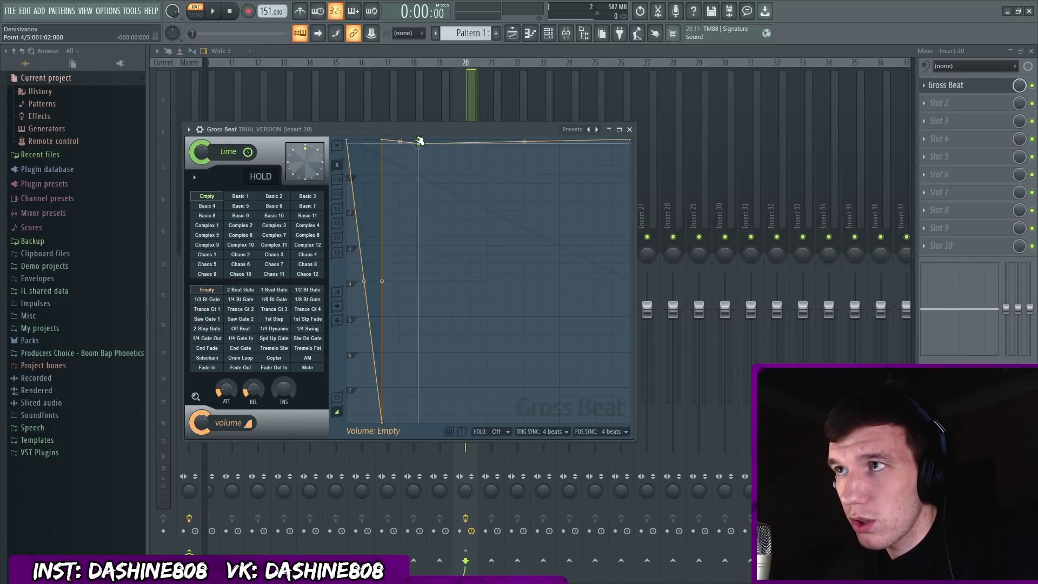
- Complete the Gross Beat volume envelope with eight equal falling ramps, close the plugin and play the pattern
{"action": "left_click_drag", "start_coordinate": [416, 143], "coordinate": [422, 436]}
{"action": "left_click_drag", "start_coordinate": [439, 382], "coordinate": [417, 140]}
{"action": "left_click_drag", "start_coordinate": [452, 142], "coordinate": [453, 427]}
{"action": "left_click_drag", "start_coordinate": [475, 386], "coordinate": [492, 432]}
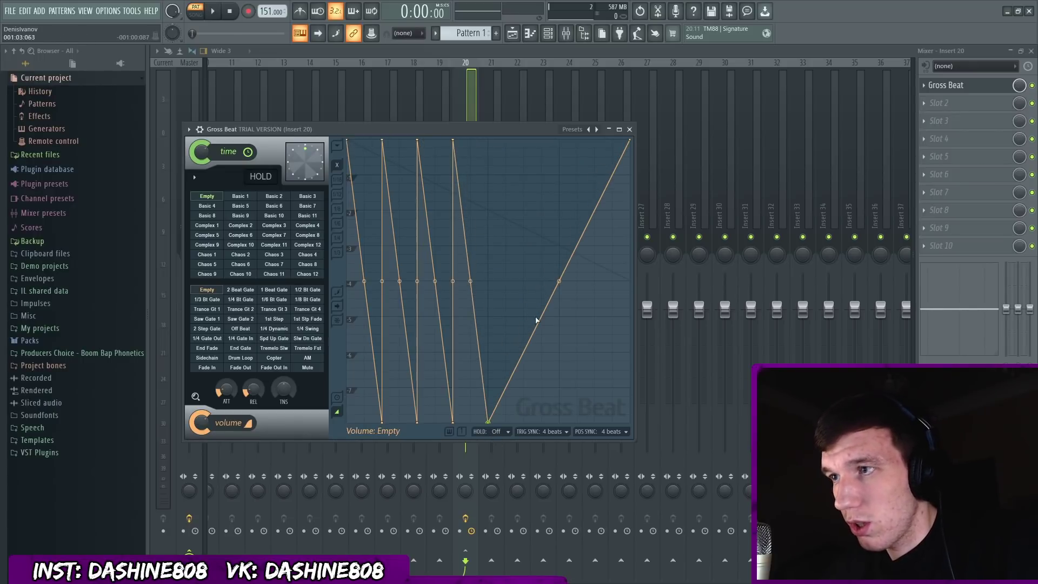
{"action": "left_click_drag", "start_coordinate": [535, 320], "coordinate": [475, 94]}
{"action": "left_click_drag", "start_coordinate": [523, 140], "coordinate": [522, 424]}
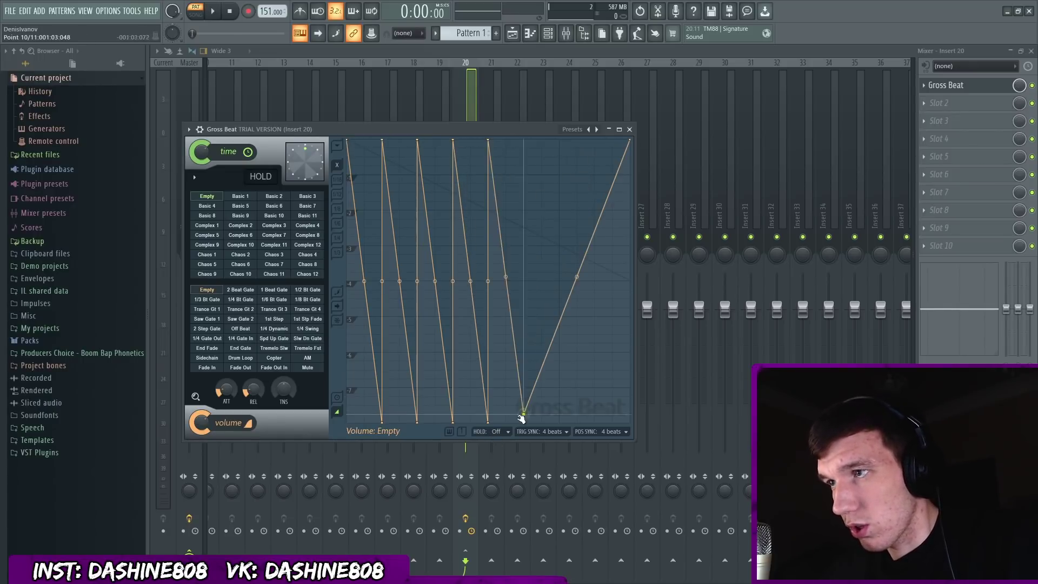
{"action": "left_click_drag", "start_coordinate": [549, 357], "coordinate": [560, 433]}
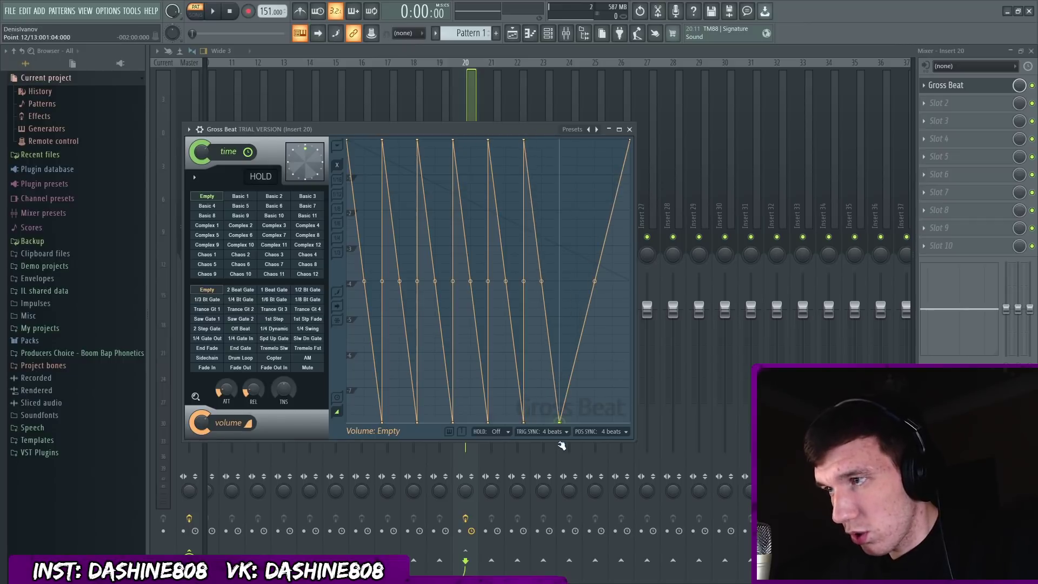
{"action": "left_click_drag", "start_coordinate": [582, 313], "coordinate": [600, 424]}
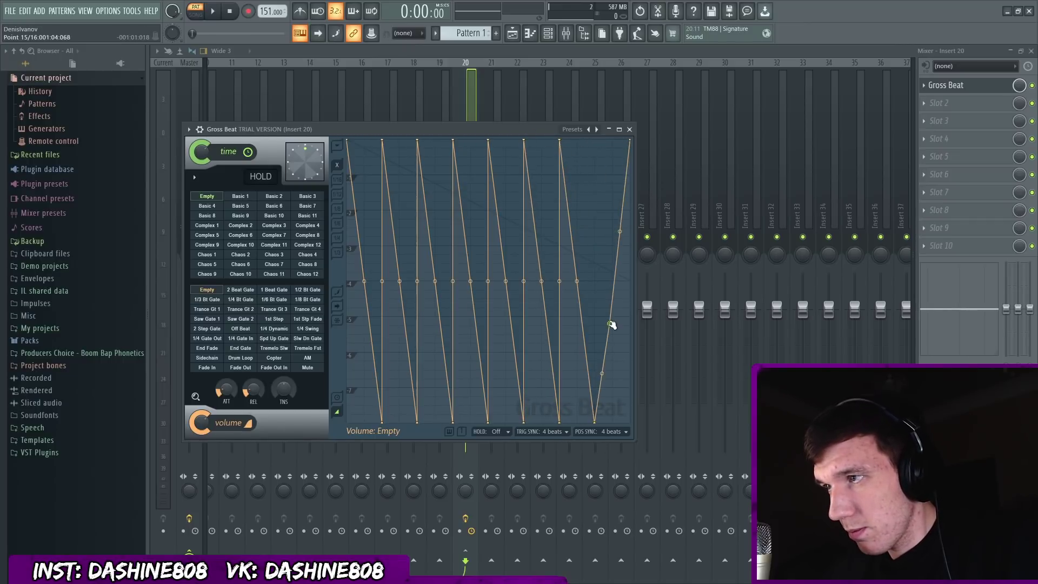
{"action": "left_click_drag", "start_coordinate": [611, 324], "coordinate": [625, 435]}
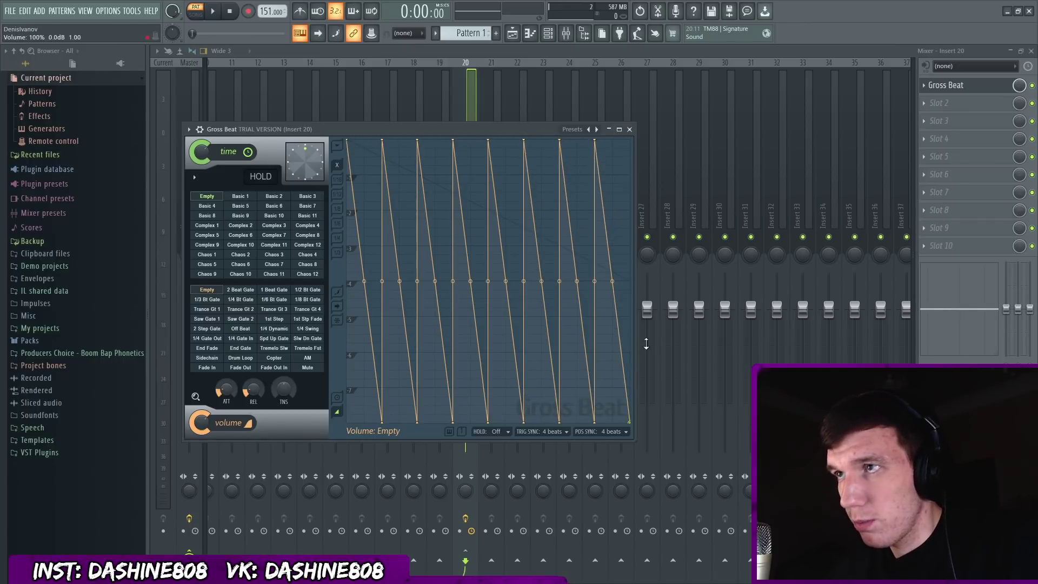
{"action": "key", "text": "Escape"}
{"action": "key", "text": "space"}
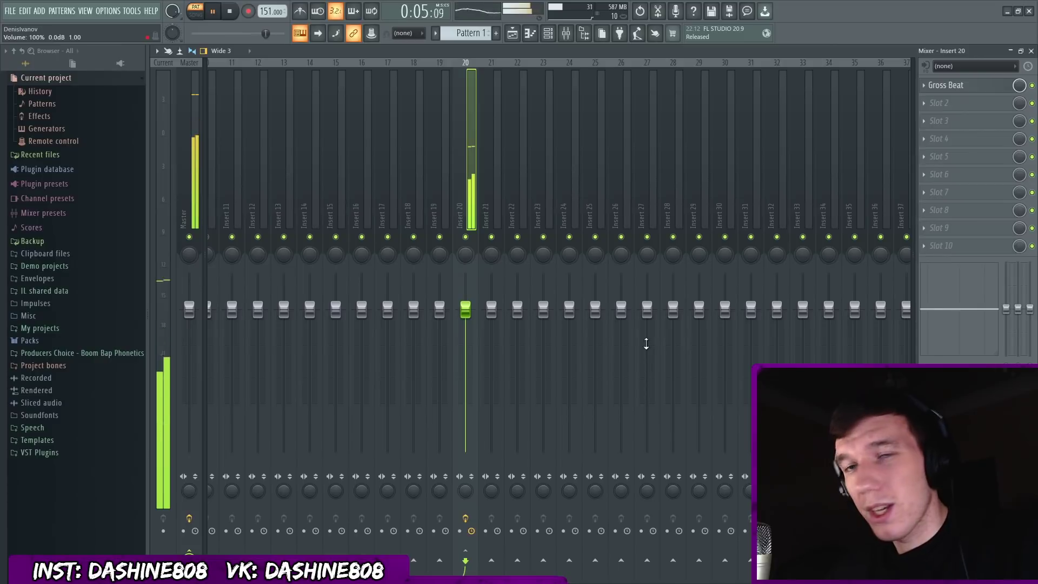
{"action": "key", "text": "space"}
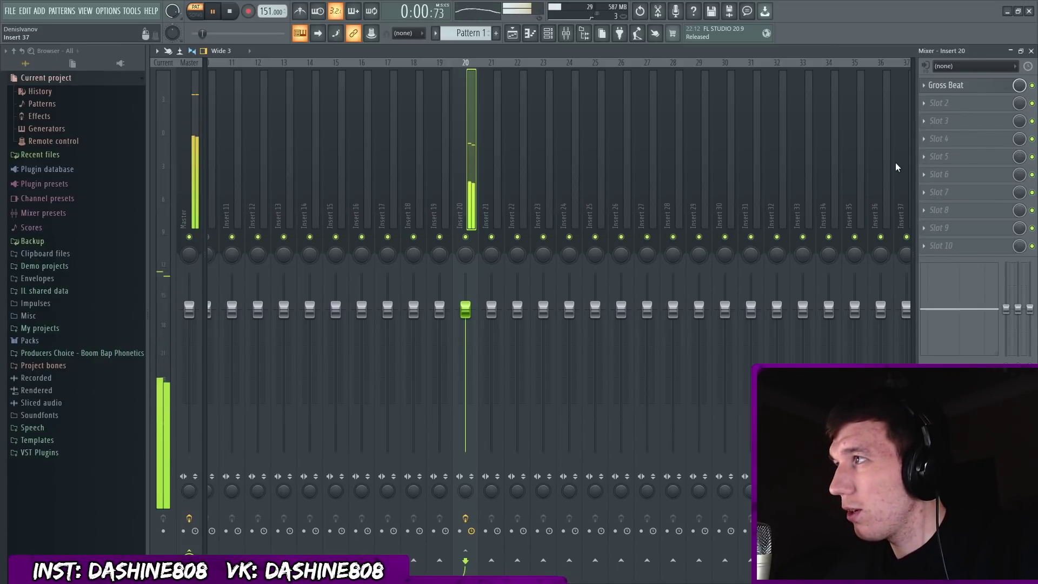
- Create an automation clip for Gross Beat's mix level and place Pattern 1 twice on Track 2 across bars 1 to 8
{"action": "right_click", "coordinate": [1019, 89]}
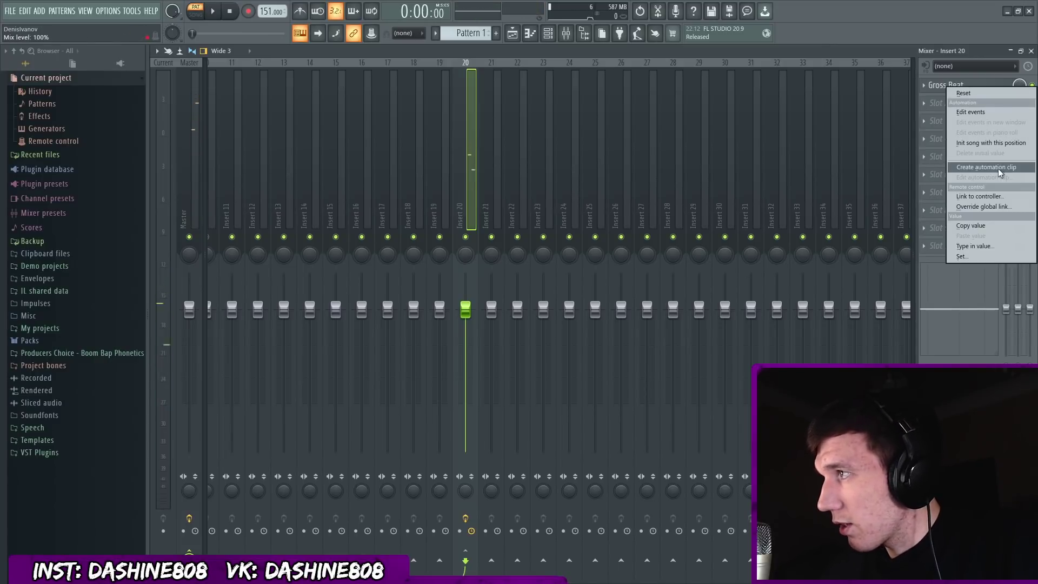
{"action": "left_click", "coordinate": [983, 169]}
{"action": "key", "text": "F9"}
{"action": "left_click", "coordinate": [512, 33]}
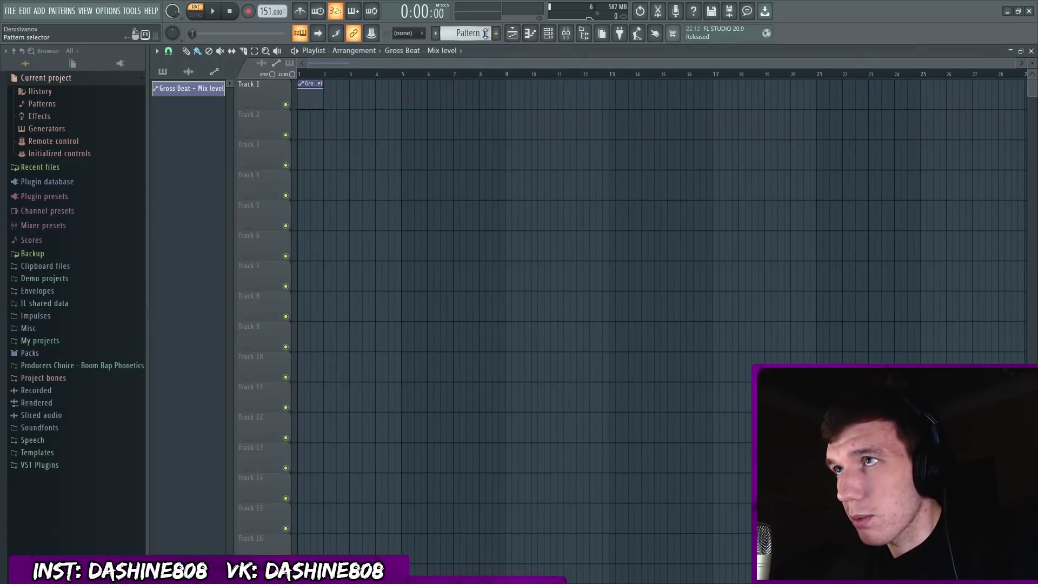
{"action": "left_click", "coordinate": [379, 100]}
{"action": "left_click_drag", "start_coordinate": [378, 100], "coordinate": [321, 130]}
{"action": "key", "text": "ctrl+b"}
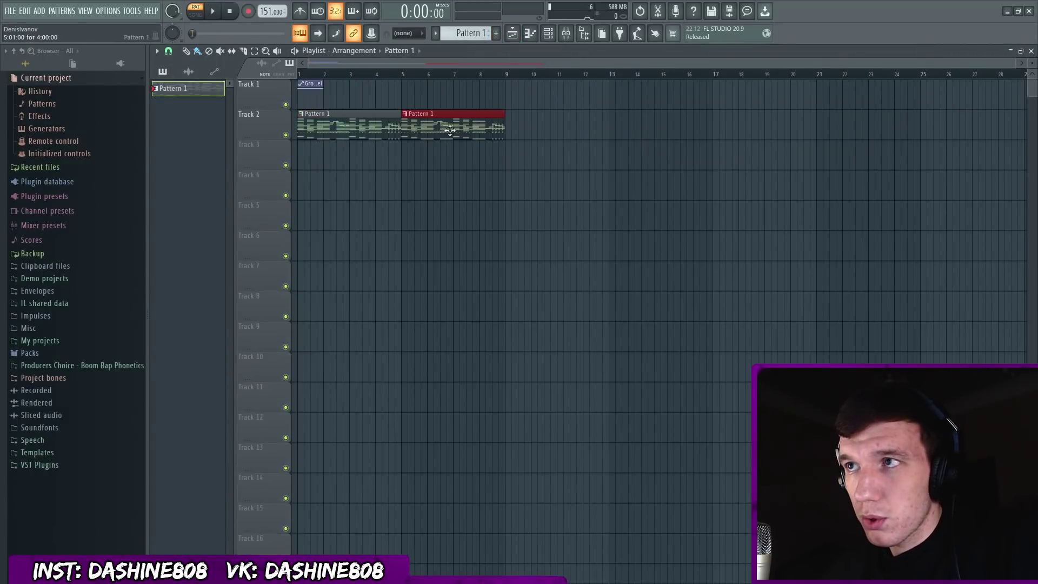
- Place the mix level clip on Track 3 over bars 1 to 8, at zero until it steps up at bar 5, and play the song
{"action": "left_click_drag", "start_coordinate": [314, 86], "coordinate": [403, 117]}
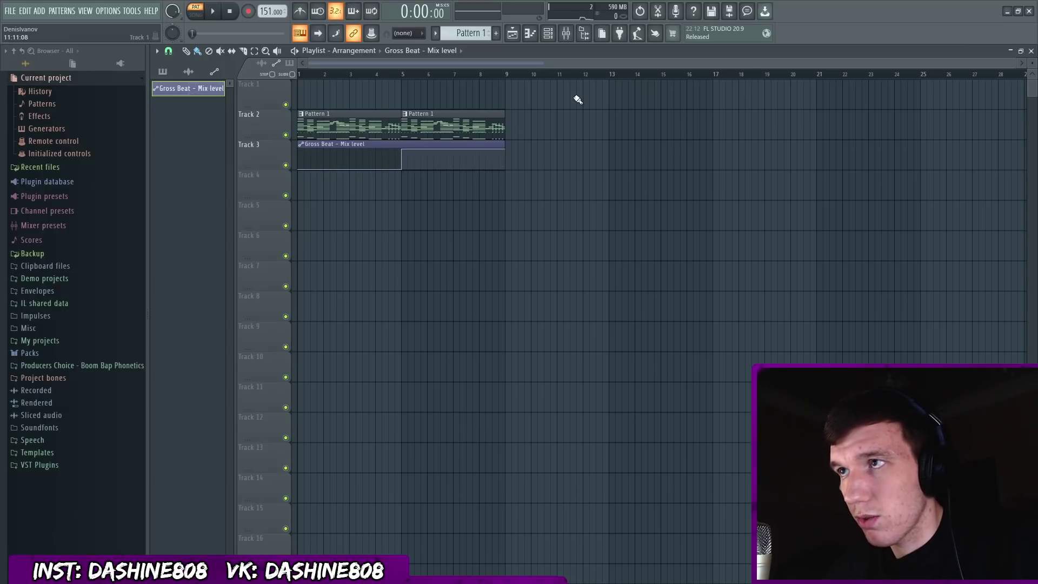
{"action": "key", "text": "space"}
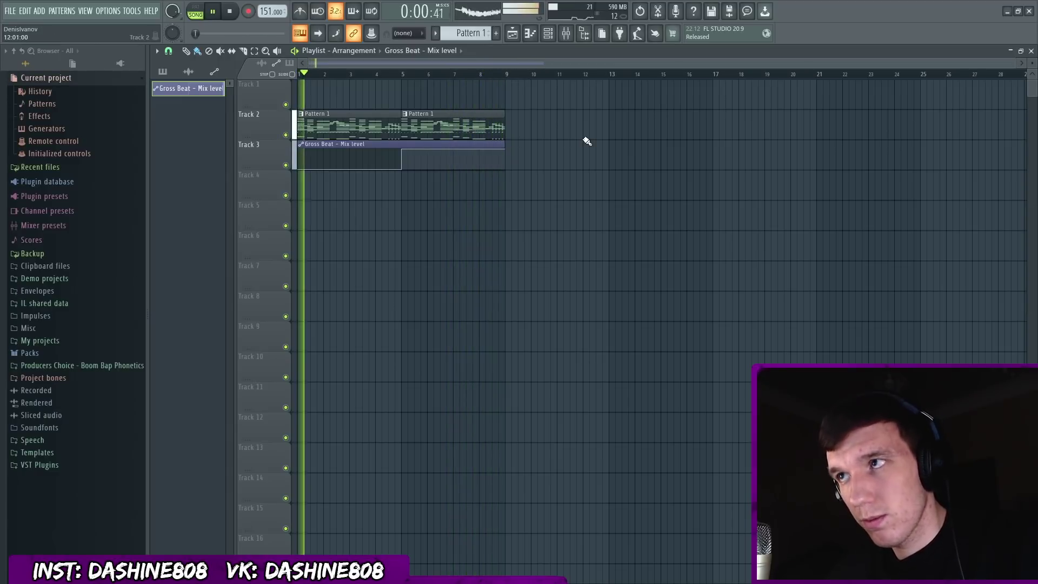
{"action": "key", "text": "space"}
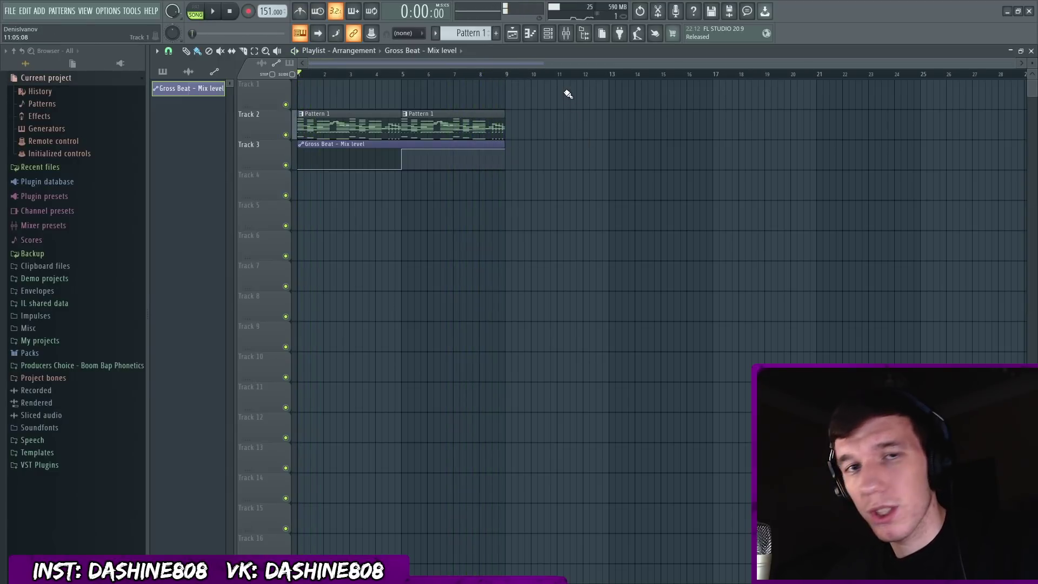
- Create an automation clip for insert 20's volume and move it to Track 4 under the mix level clip
{"action": "key", "text": "F9"}
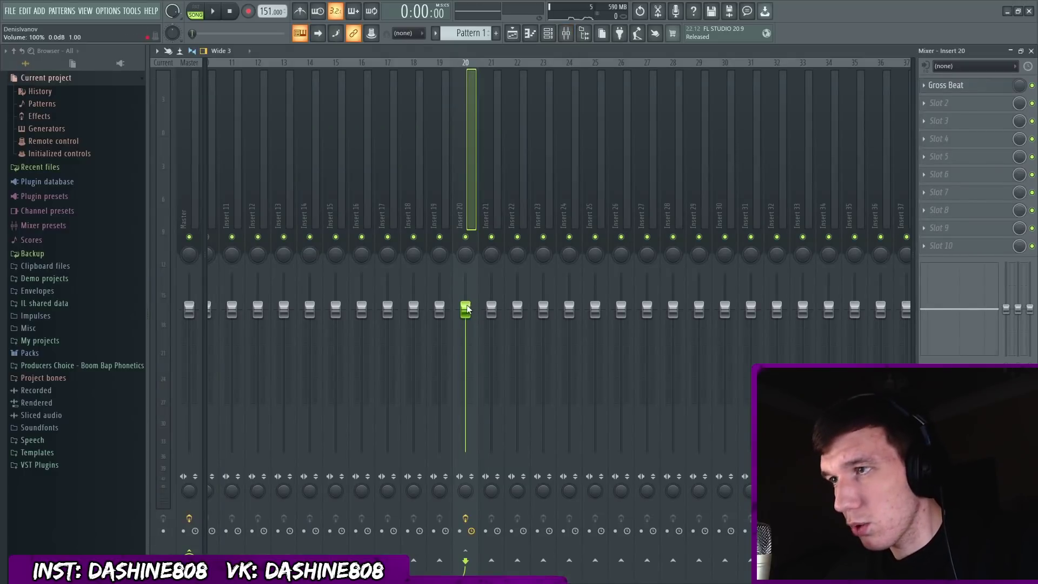
{"action": "right_click", "coordinate": [468, 310]}
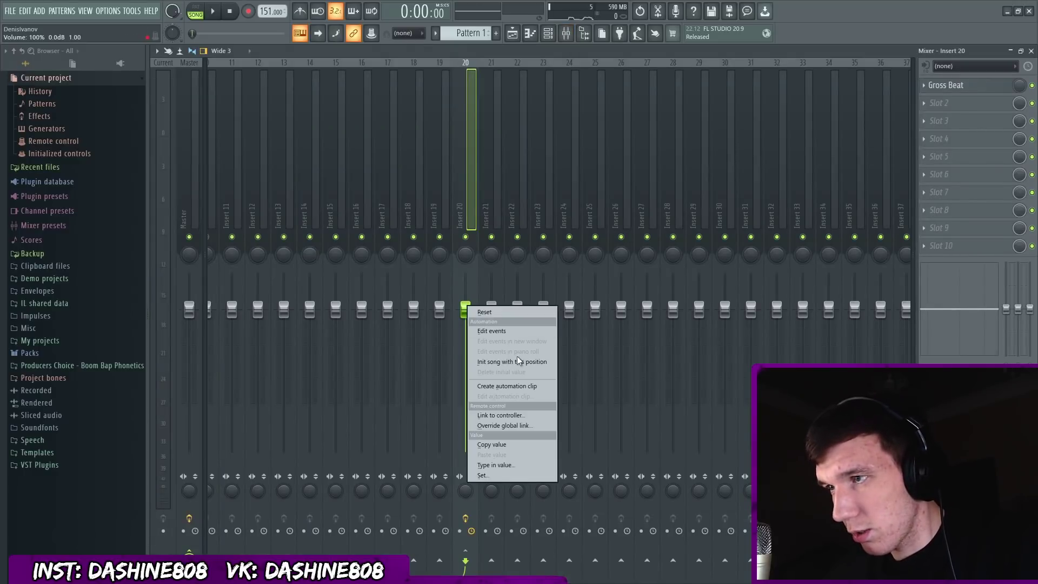
{"action": "left_click", "coordinate": [521, 387]}
{"action": "left_click_drag", "start_coordinate": [365, 84], "coordinate": [365, 174]}
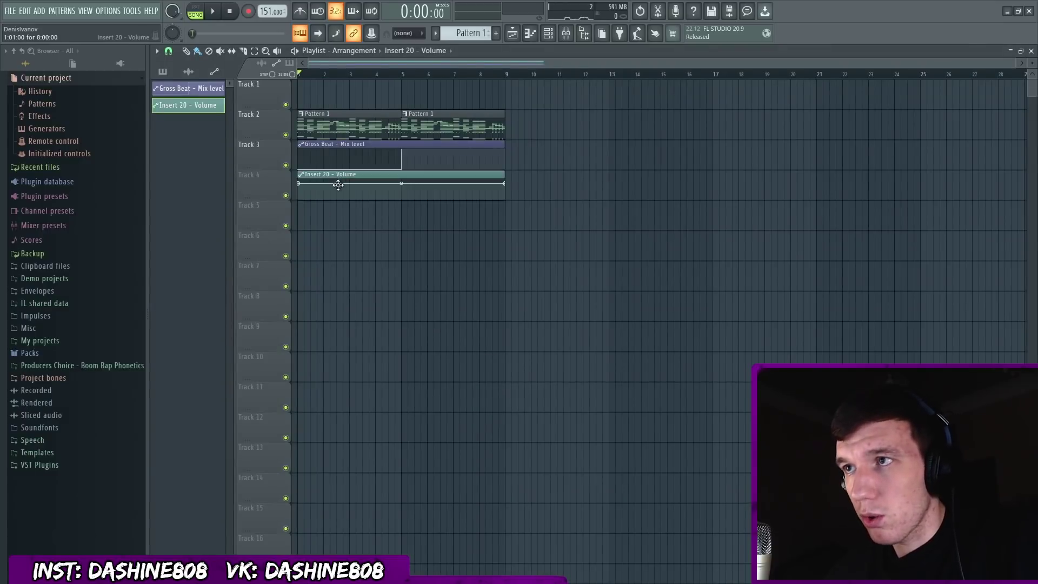
- Add a point at bar 5 of the insert 20 volume clip and give it the start point's copied value of 80%
{"action": "scroll", "coordinate": [357, 187], "scroll_direction": "up", "scroll_amount": 4}
{"action": "right_click", "coordinate": [300, 153]}
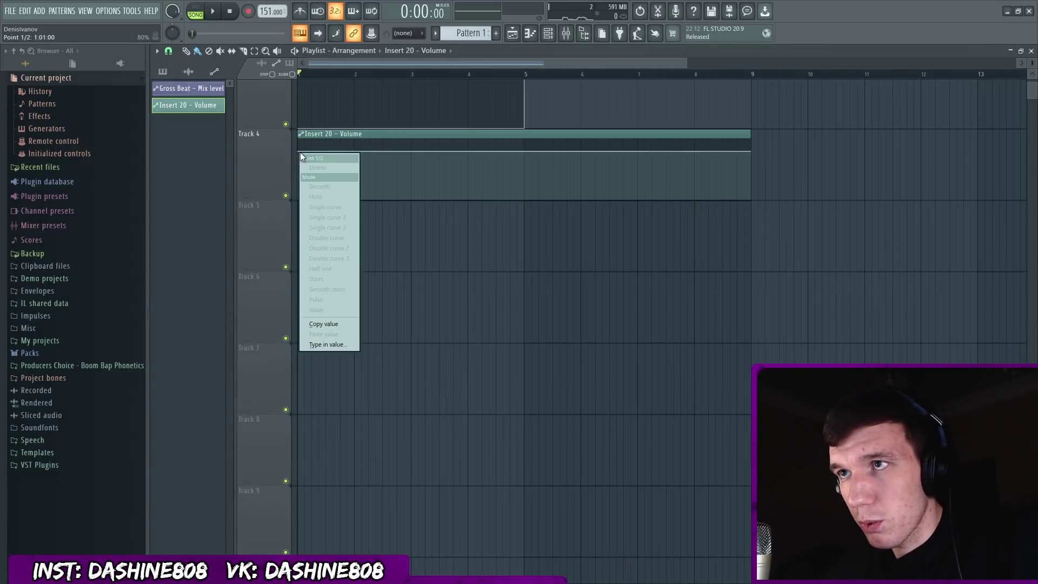
{"action": "left_click", "coordinate": [327, 323]}
{"action": "left_click_drag", "start_coordinate": [519, 152], "coordinate": [524, 151]}
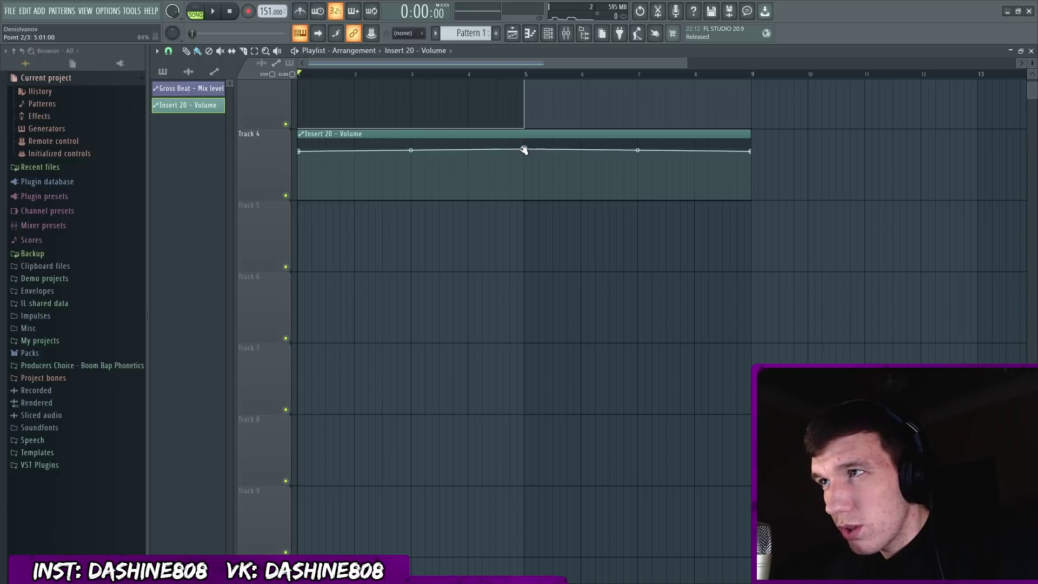
{"action": "right_click", "coordinate": [523, 151]}
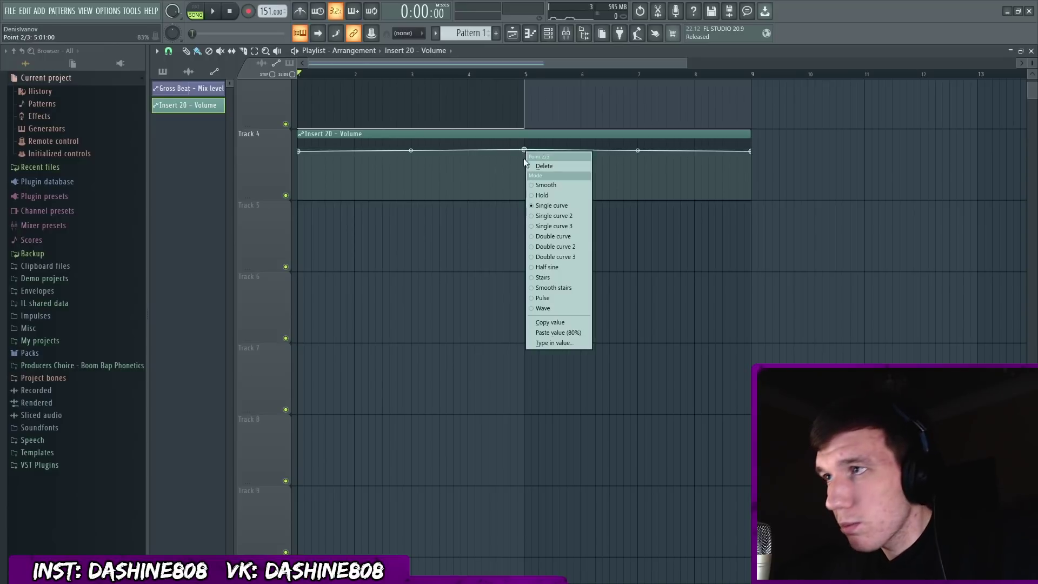
{"action": "left_click", "coordinate": [565, 332]}
- Set a second point at bar 5 and the end point of the volume clip to about 85%
{"action": "scroll", "coordinate": [523, 145], "scroll_direction": "up", "scroll_amount": 4, "text": "ctrl"}
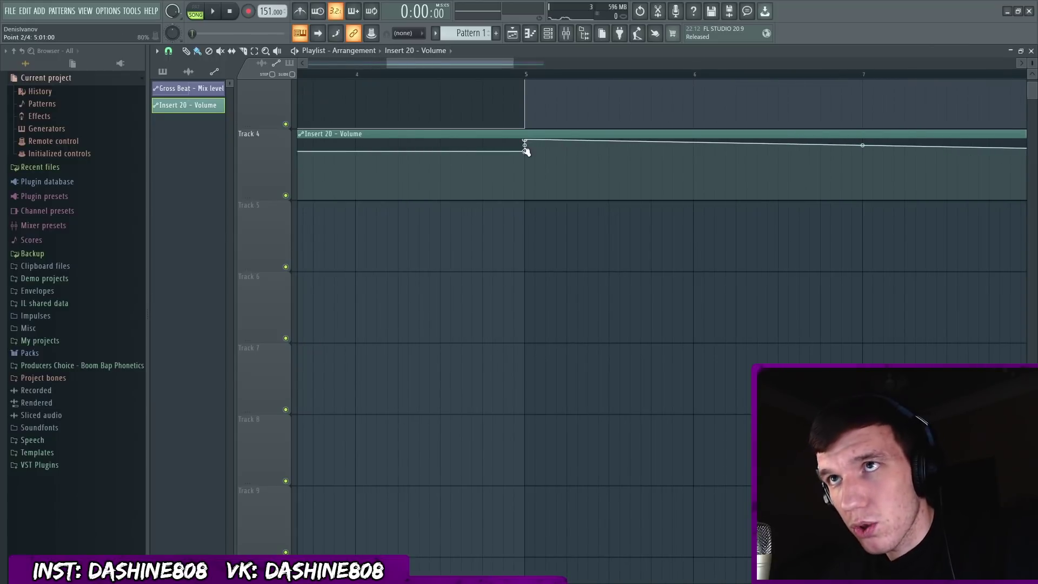
{"action": "scroll", "coordinate": [518, 193], "scroll_direction": "up", "scroll_amount": 1, "text": "alt"}
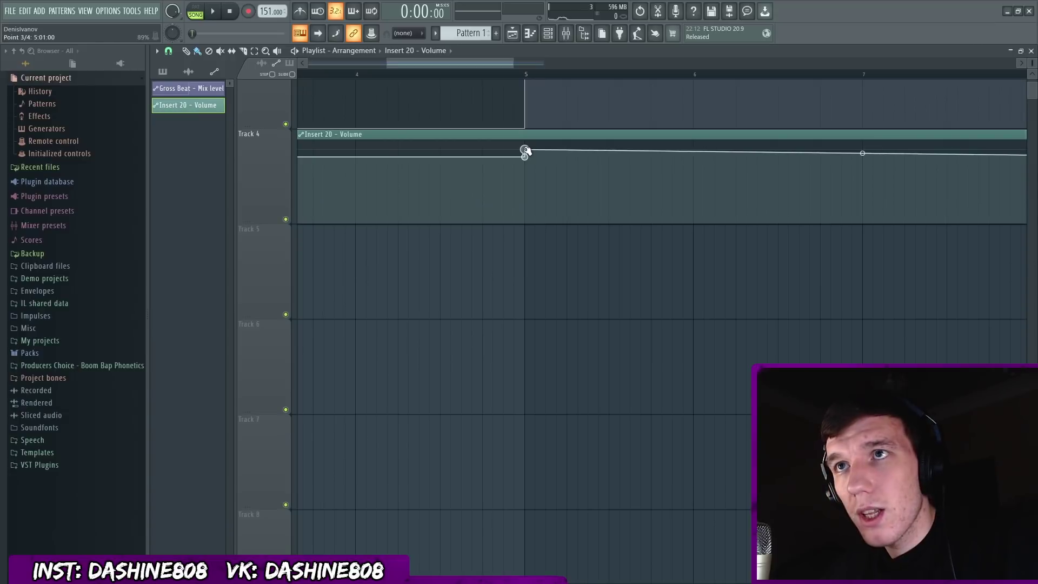
{"action": "left_click_drag", "start_coordinate": [523, 150], "coordinate": [525, 153]}
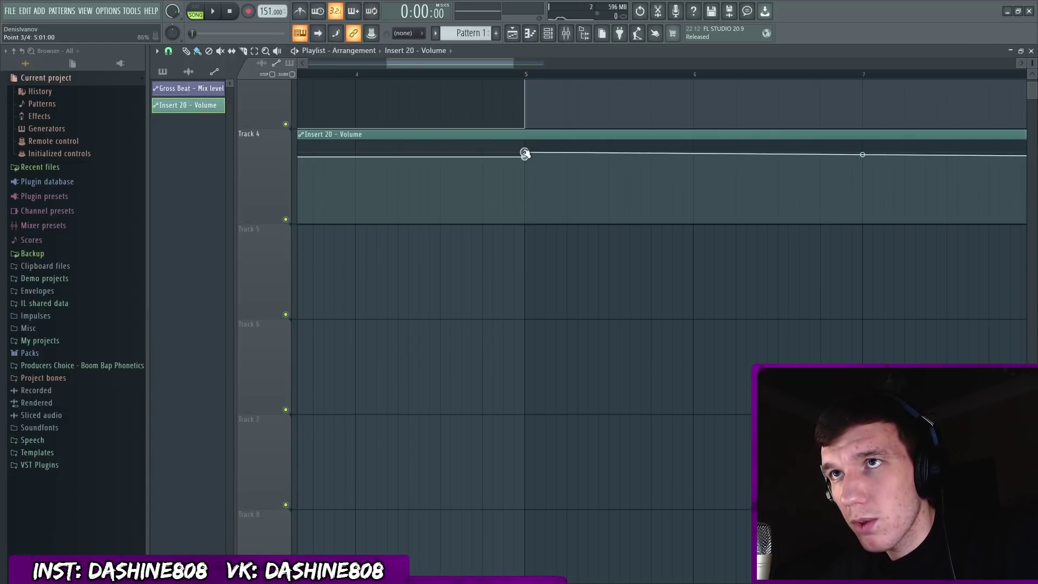
{"action": "scroll", "coordinate": [525, 154], "scroll_direction": "down", "scroll_amount": 3, "text": "ctrl"}
{"action": "left_click_drag", "start_coordinate": [729, 154], "coordinate": [873, 155]}
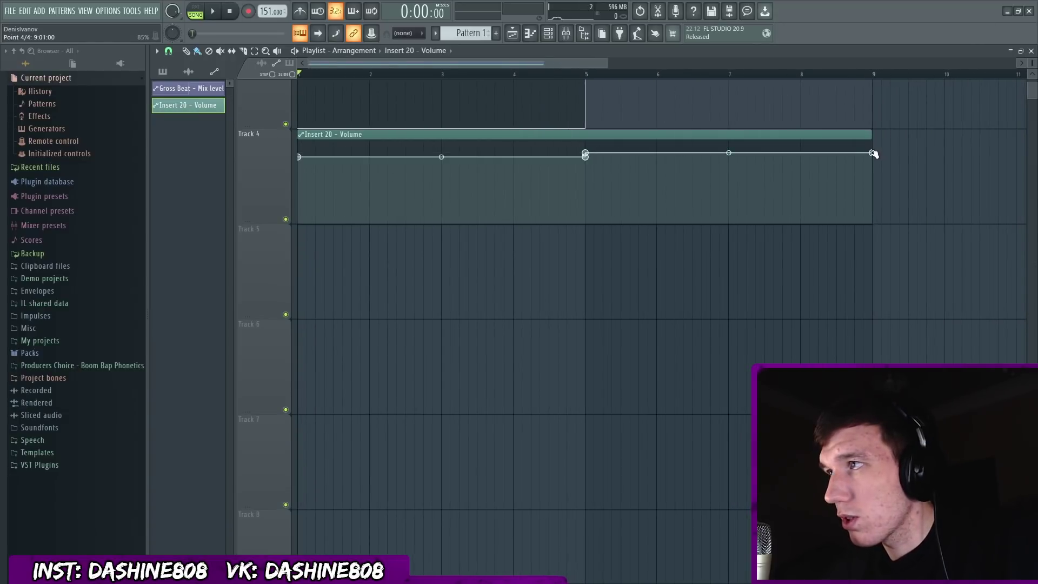
- Raise the upper volume point at bar 5 to about 89%
{"action": "scroll", "coordinate": [583, 157], "scroll_direction": "up", "scroll_amount": 4, "text": "ctrl"}
{"action": "left_click_drag", "start_coordinate": [532, 218], "coordinate": [532, 215]}
{"action": "scroll", "coordinate": [667, 215], "scroll_direction": "down", "scroll_amount": 2, "text": "ctrl"}
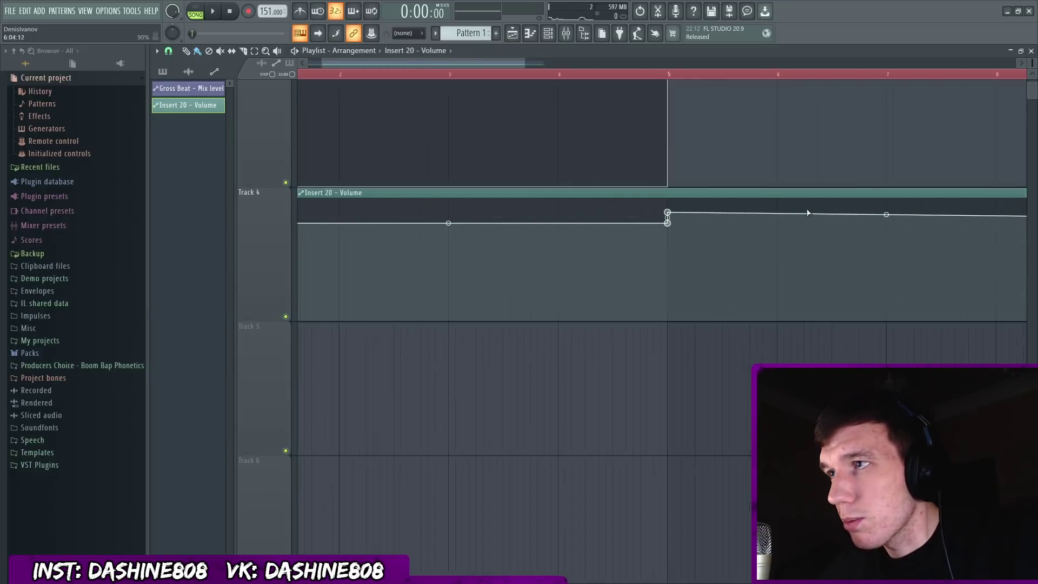
{"action": "left_click_drag", "start_coordinate": [670, 215], "coordinate": [677, 210]}
- Copy the upper bar 5 point's value and paste it onto the volume clip's end point at bar 9
{"action": "right_click", "coordinate": [675, 209]}
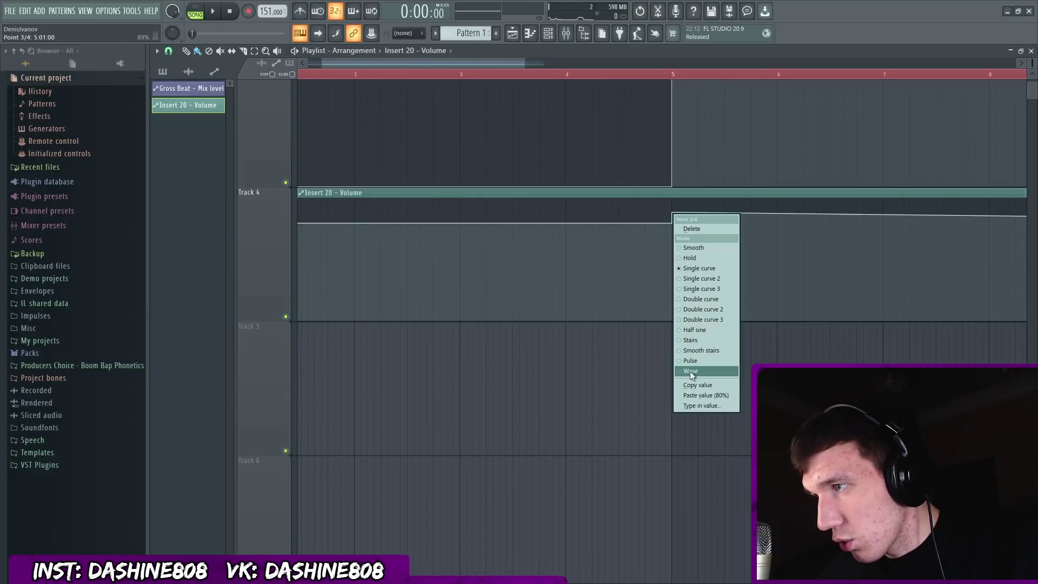
{"action": "left_click", "coordinate": [702, 378]}
{"action": "scroll", "coordinate": [842, 209], "scroll_direction": "down", "scroll_amount": 2, "text": "ctrl"}
{"action": "scroll", "coordinate": [842, 209], "scroll_direction": "down", "scroll_amount": 2, "text": "ctrl"}
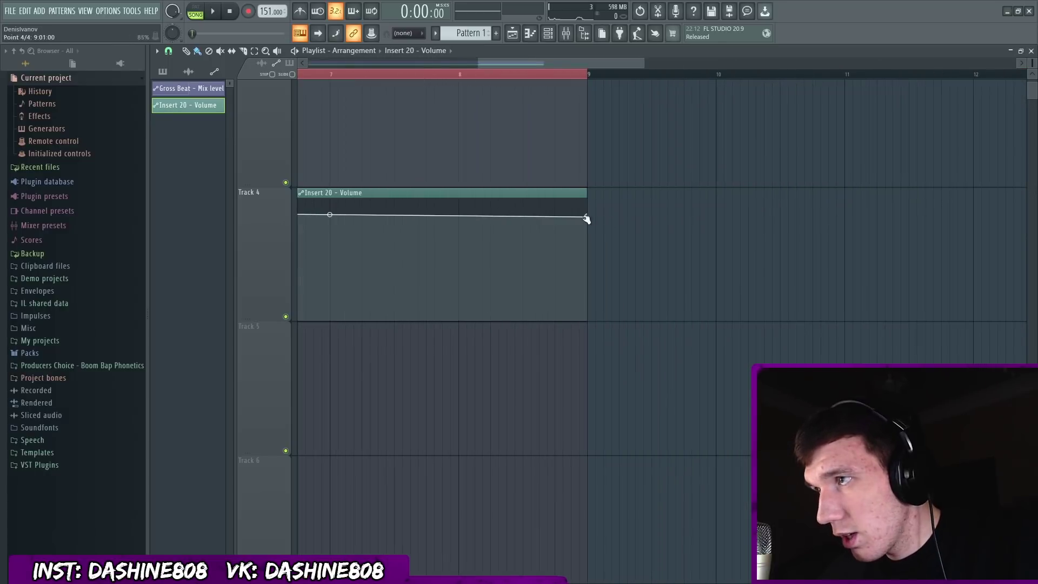
{"action": "right_click", "coordinate": [587, 216]}
{"action": "left_click", "coordinate": [607, 327]}
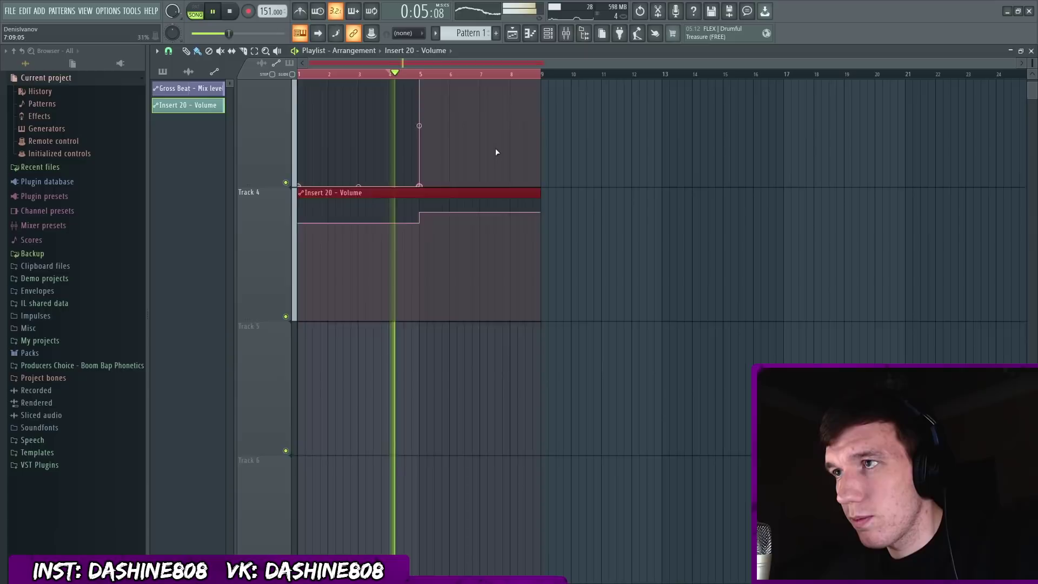
- Play the eight-bar loop to check the volume change against the Gross Beat section
{"action": "scroll", "coordinate": [538, 162], "scroll_direction": "up", "scroll_amount": 3}
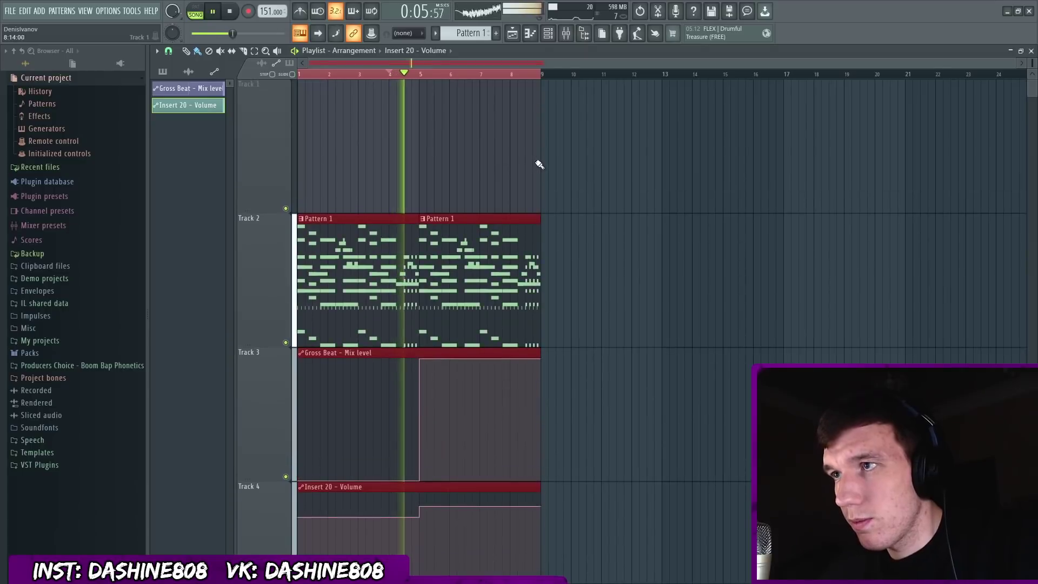
{"action": "scroll", "coordinate": [539, 165], "scroll_direction": "up", "scroll_amount": 2}
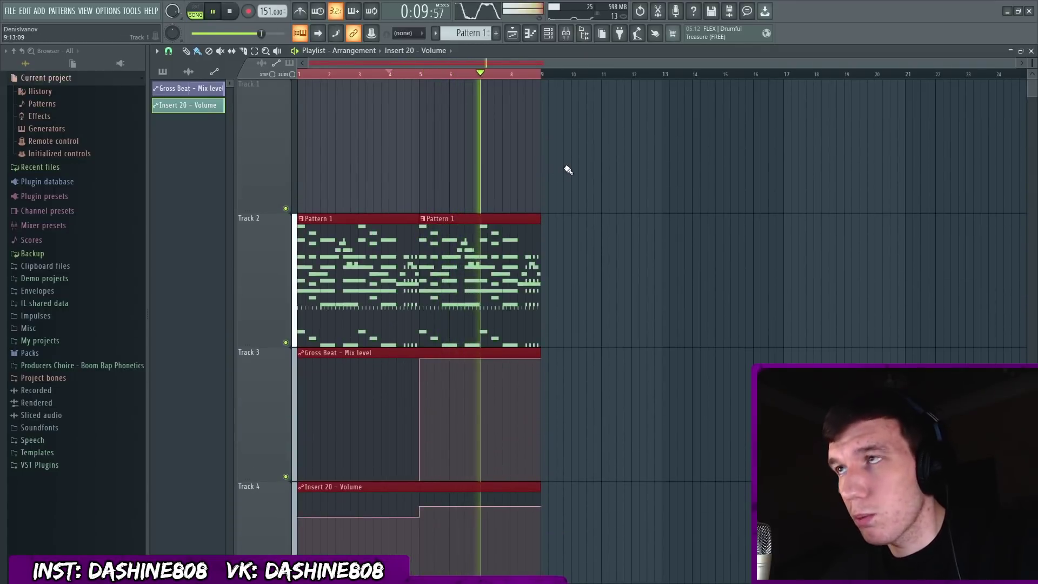
{"action": "scroll", "coordinate": [567, 169], "scroll_direction": "down", "scroll_amount": 2, "text": "alt"}
{"action": "scroll", "coordinate": [574, 136], "scroll_direction": "down", "scroll_amount": 4, "text": "alt"}
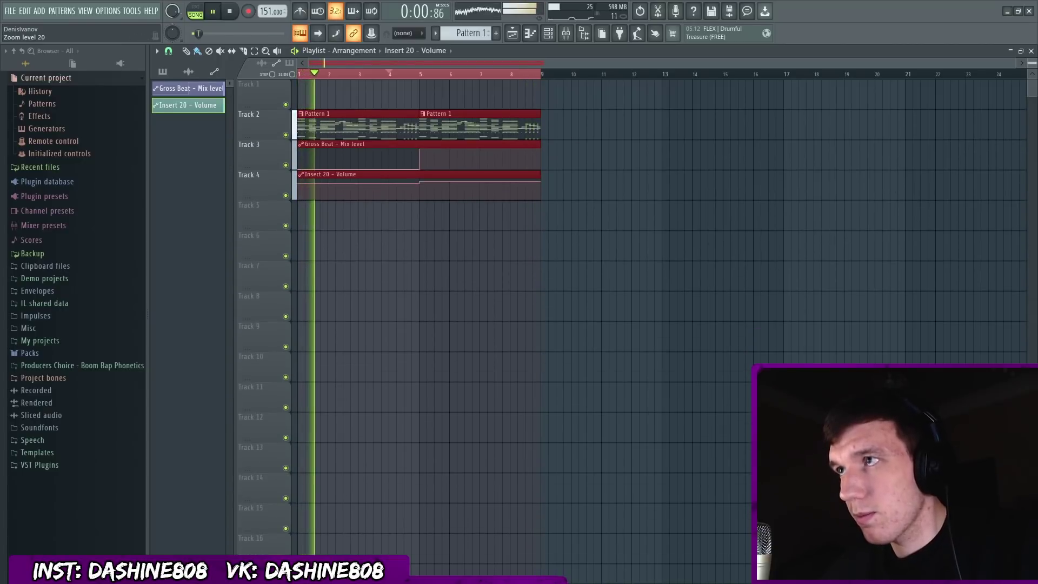
{"action": "key", "text": "space"}
{"action": "scroll", "coordinate": [594, 124], "scroll_direction": "down", "scroll_amount": 1, "text": "alt"}
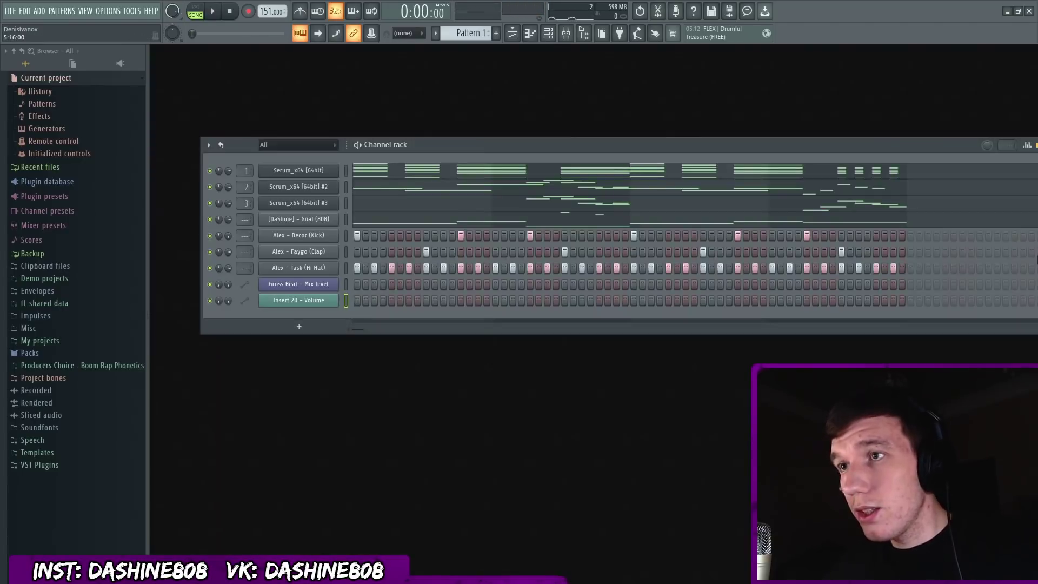
- Extend the insert 20 volume clip on Track 9 of the full arrangement to bar 37
{"action": "left_click", "coordinate": [513, 34]}
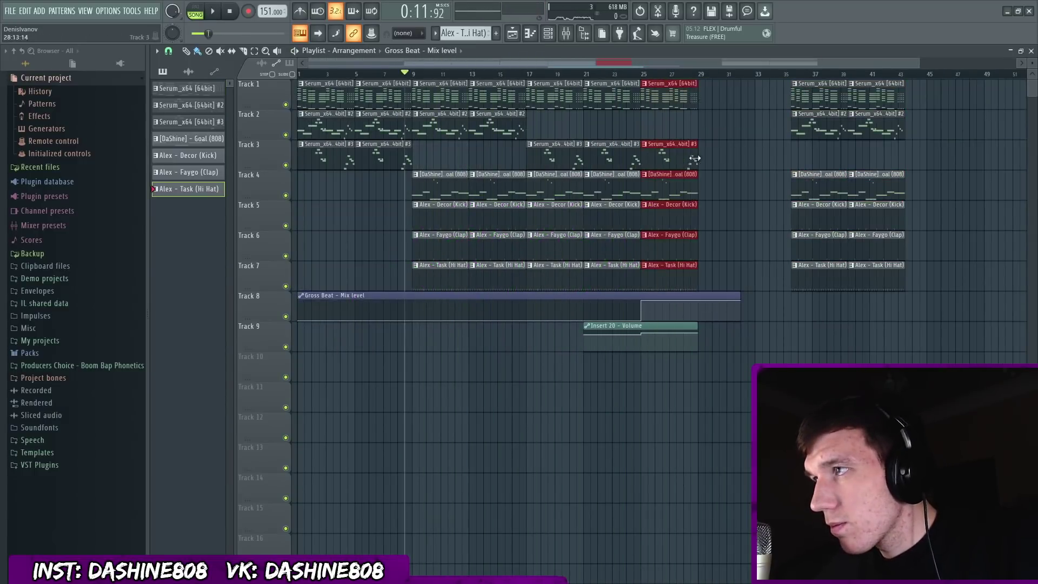
{"action": "left_click_drag", "start_coordinate": [697, 338], "coordinate": [810, 338]}
{"action": "scroll", "coordinate": [740, 338], "scroll_direction": "up", "scroll_amount": 3}
{"action": "left_click_drag", "start_coordinate": [693, 281], "coordinate": [694, 287]}
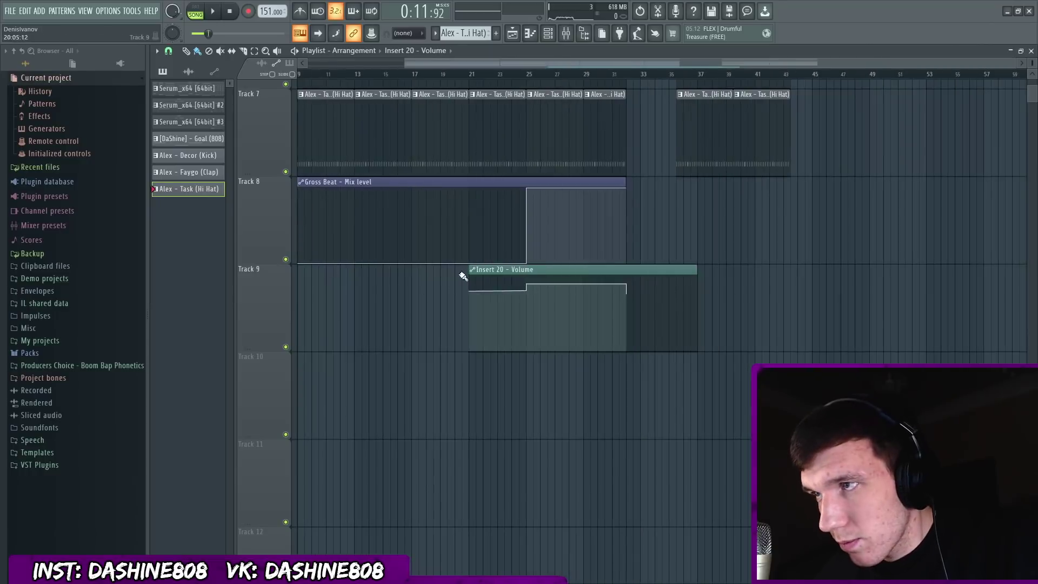
- Rework the insert 20 volume points so the level steps up at bar 25 and drops at bar 32
{"action": "right_click", "coordinate": [594, 283]}
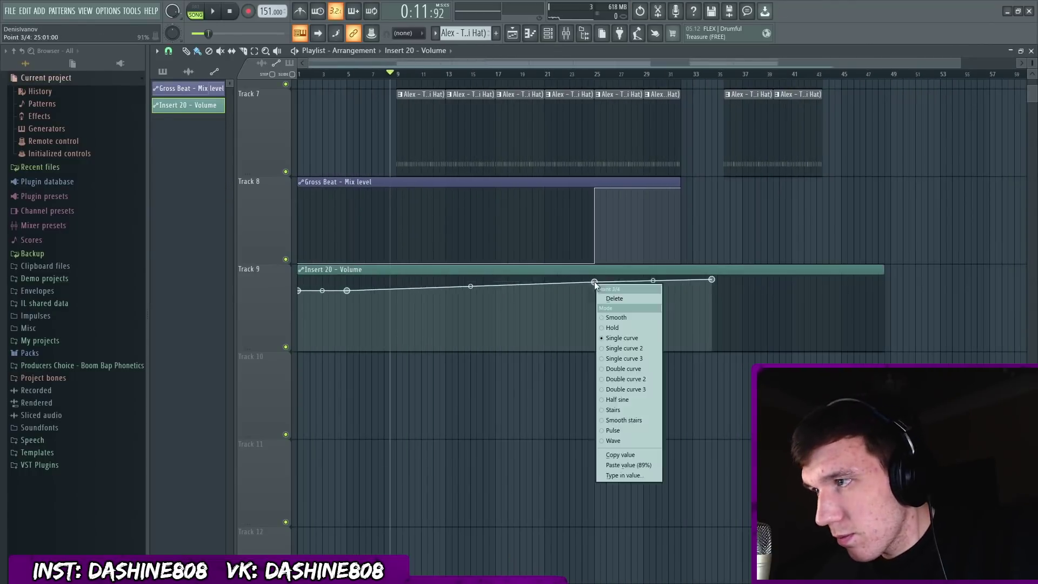
{"action": "left_click", "coordinate": [610, 318]}
{"action": "right_click", "coordinate": [594, 290]}
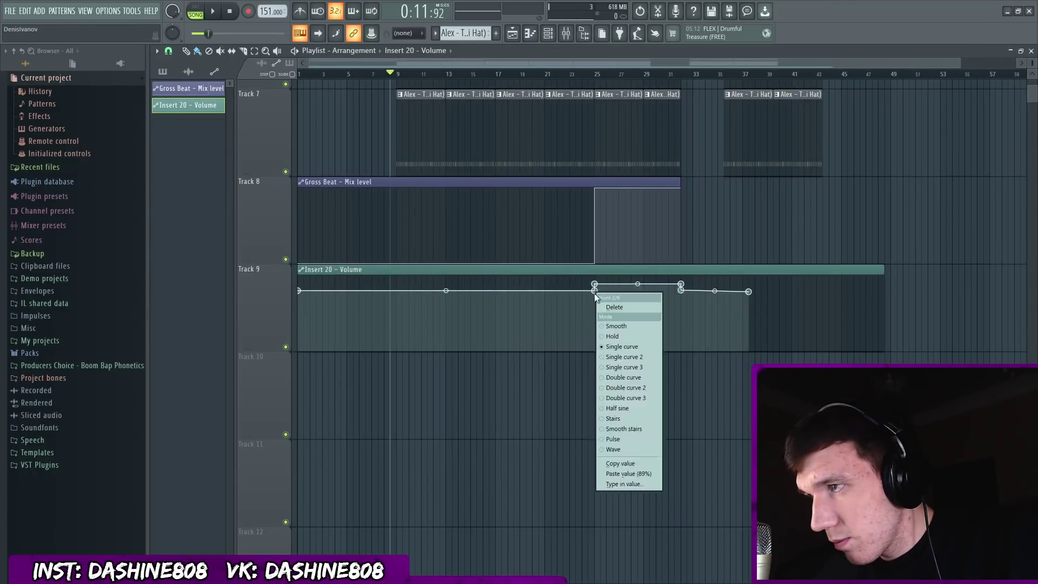
{"action": "right_click", "coordinate": [681, 284]}
{"action": "left_click", "coordinate": [697, 428]}
- Audition the transition around bar 32 and delete the melody and drum clips that follow it
{"action": "key", "text": "space"}
{"action": "scroll", "coordinate": [567, 132], "scroll_direction": "down", "scroll_amount": 3}
{"action": "mouse_move", "coordinate": [567, 132]}
{"action": "left_mouse_down"}
{"action": "mouse_move", "coordinate": [621, 135]}
{"action": "mouse_move", "coordinate": [573, 135]}
{"action": "left_mouse_up"}
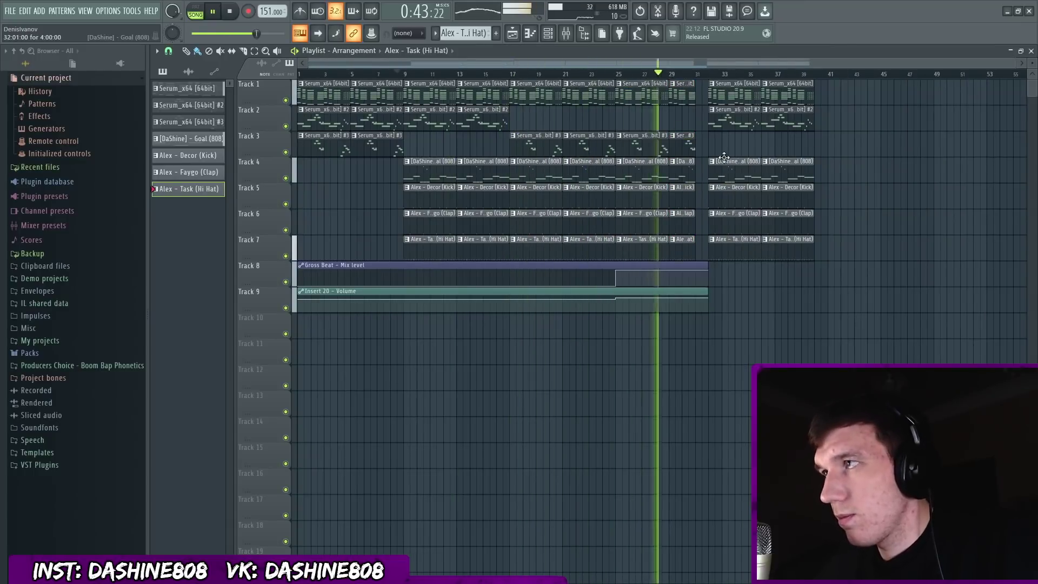
{"action": "key", "text": "ctrl+b"}
{"action": "key", "text": "Delete"}
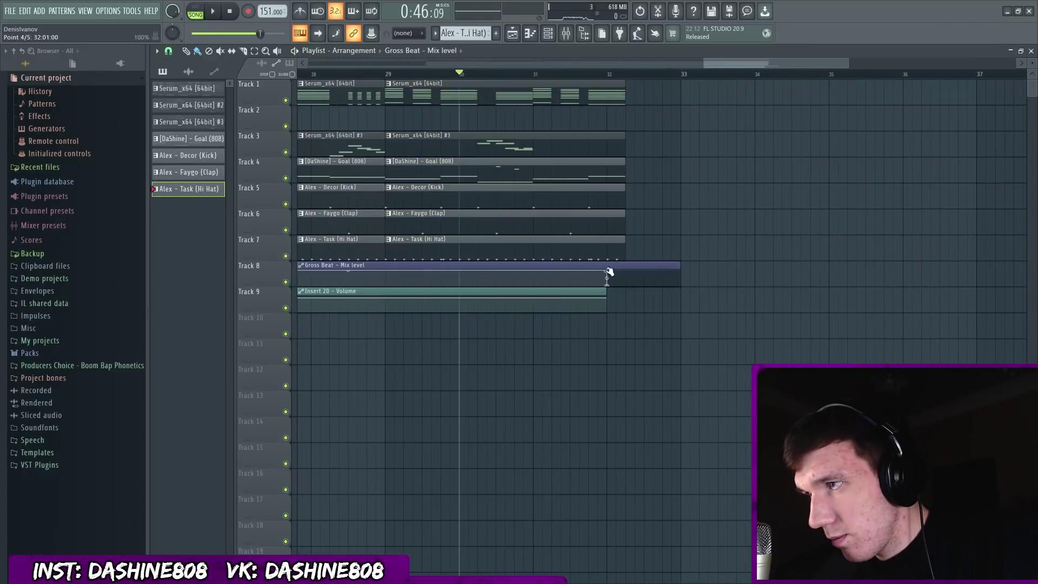
- Extend the Gross Beat mix level and insert 20 volume automation to bar 33 and audition the section's end
{"action": "right_click", "coordinate": [745, 248]}
{"action": "left_click", "coordinate": [754, 216]}
{"action": "key", "text": "space"}
{"action": "scroll", "coordinate": [754, 216], "scroll_direction": "down", "scroll_amount": 5}
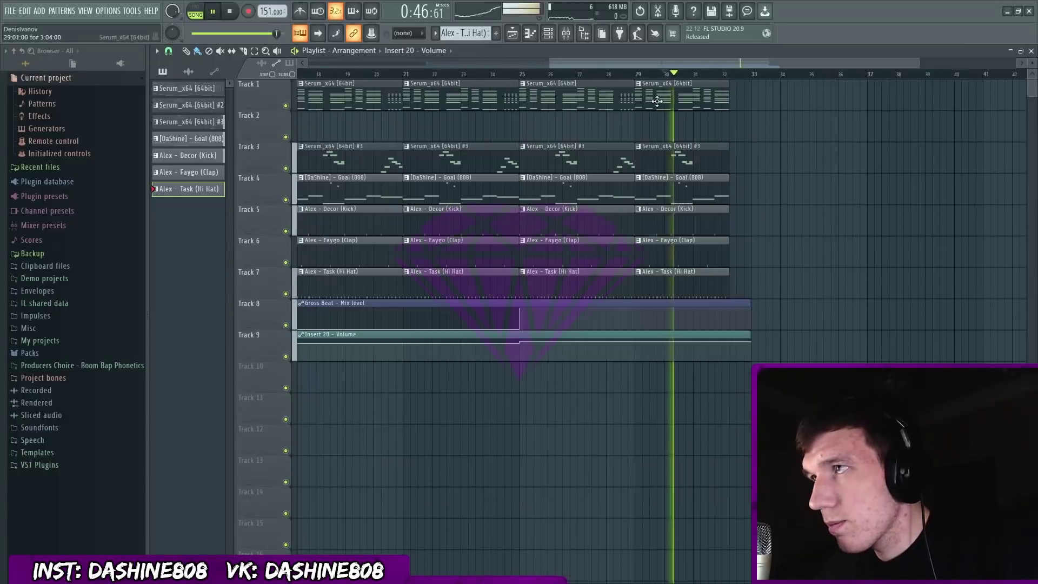
- Use the Serum #3 melody for the Track 3 clips at bars 41 and 45
{"action": "scroll", "coordinate": [805, 130], "scroll_direction": "up", "scroll_amount": 5}
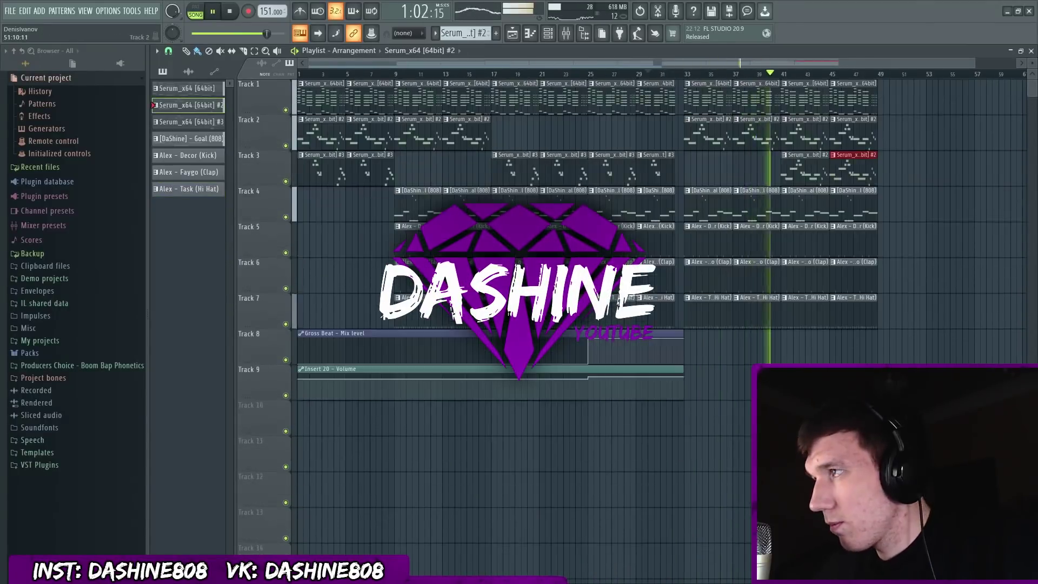
{"action": "left_click", "coordinate": [843, 147]}
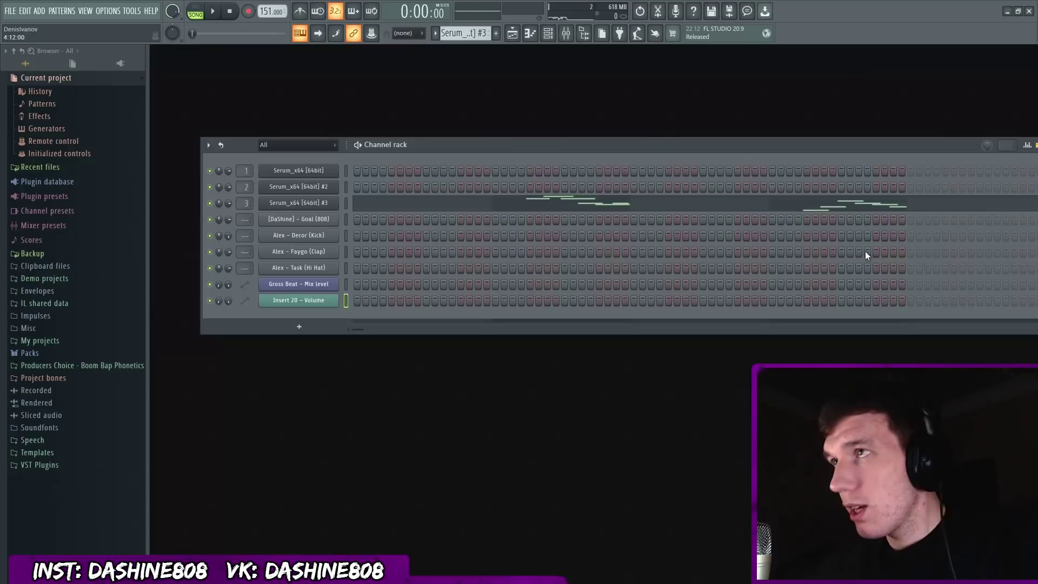
- Play the arrangement from just before bar 25 to check the Gross Beat section
{"action": "left_click", "coordinate": [514, 35]}
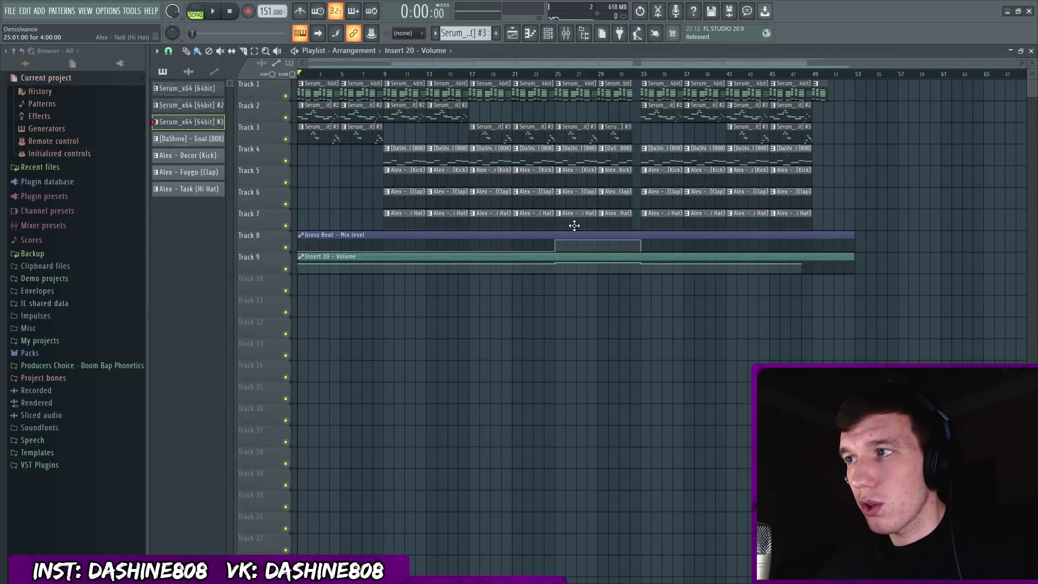
{"action": "scroll", "coordinate": [544, 94], "scroll_direction": "up", "scroll_amount": 2}
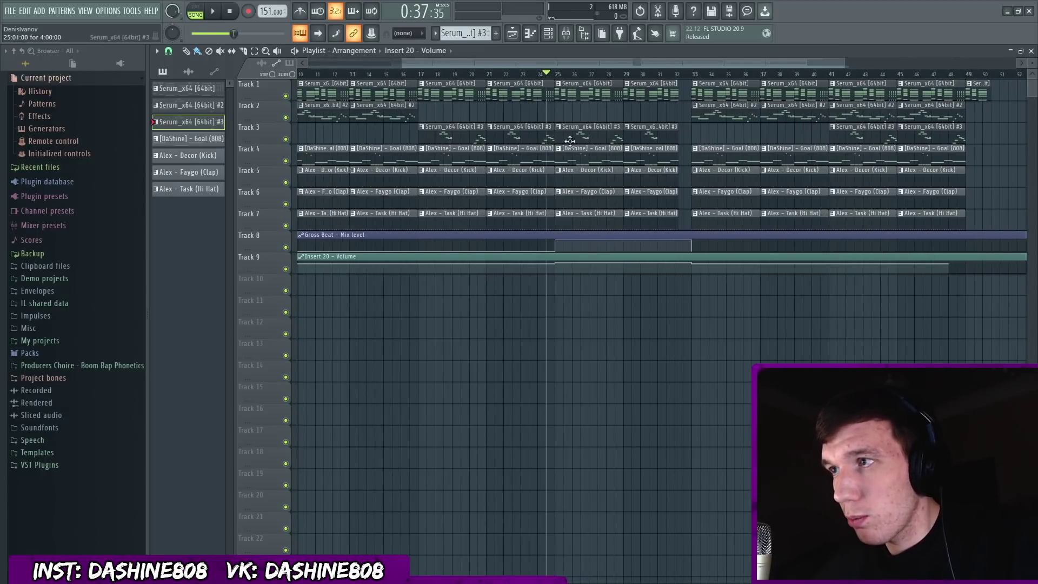
{"action": "key", "text": "space"}
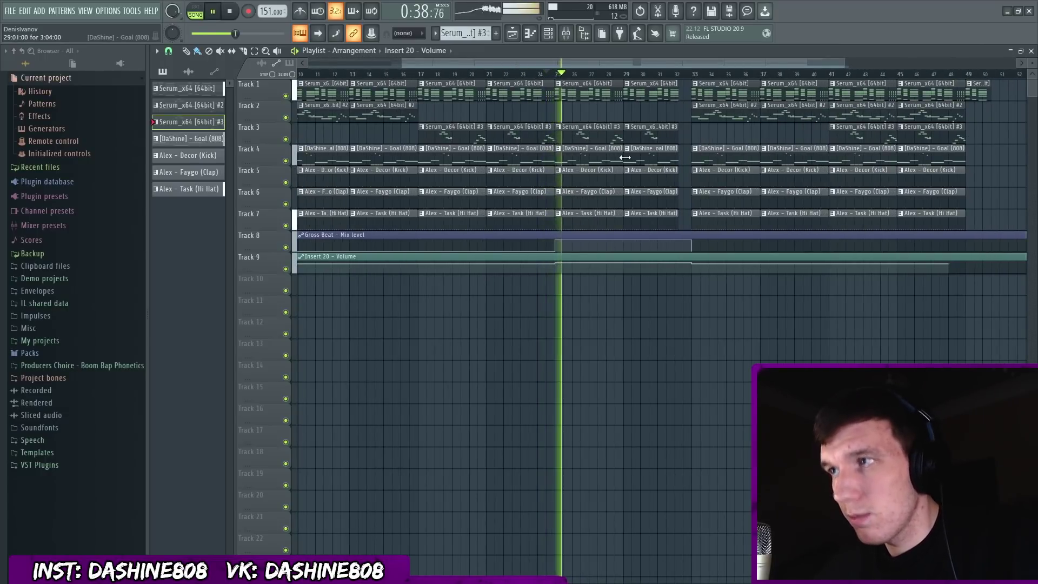
{"action": "scroll", "coordinate": [555, 238], "scroll_direction": "down", "scroll_amount": 2}
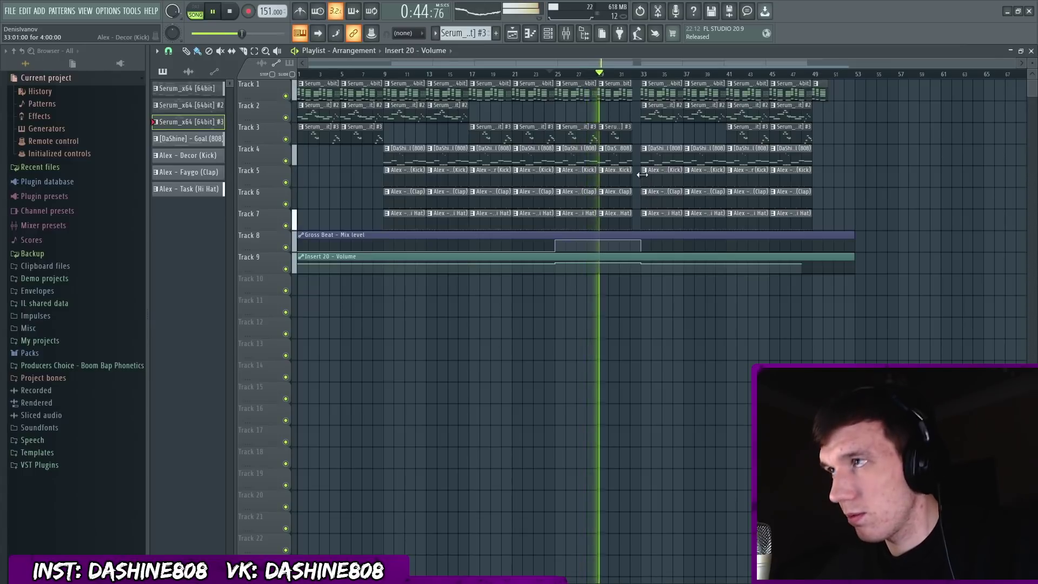
{"action": "key", "text": "space"}
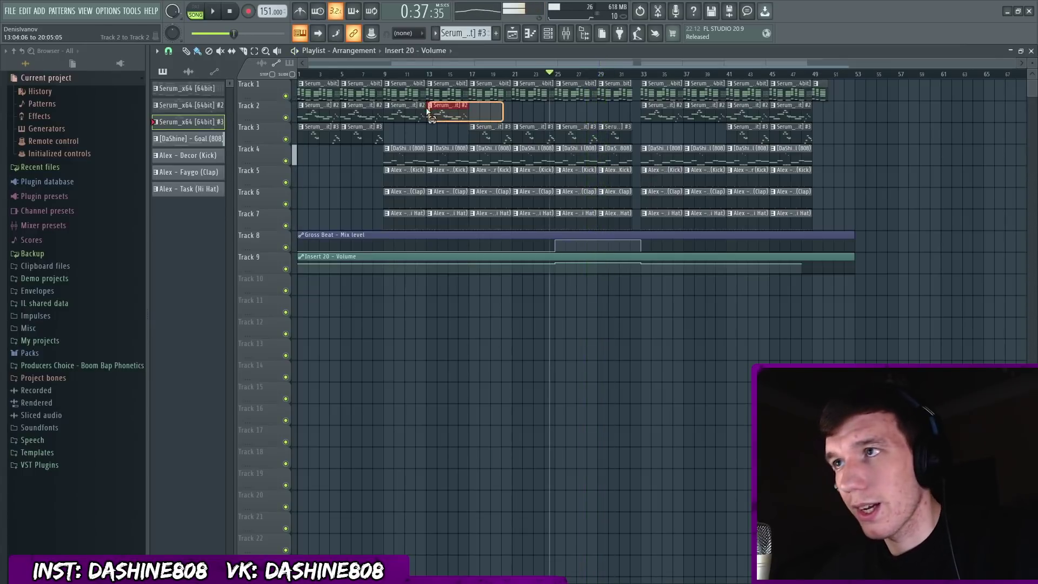
- Copy the Serum #2 melody clips on Track 2 to bars 25 and 29 and play the section
{"action": "left_click_drag", "start_coordinate": [431, 116], "coordinate": [572, 115]}
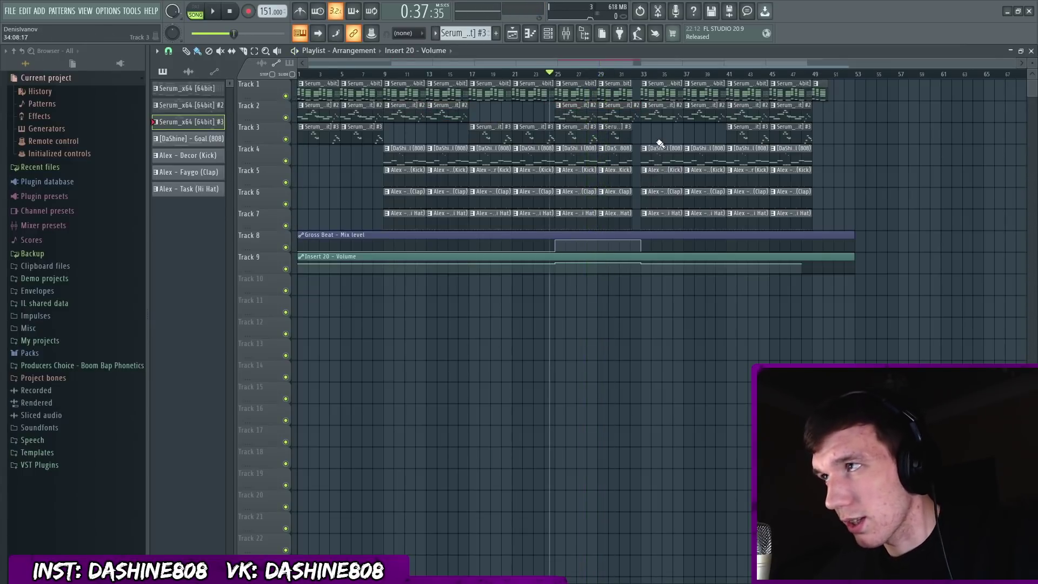
{"action": "key", "text": "space"}
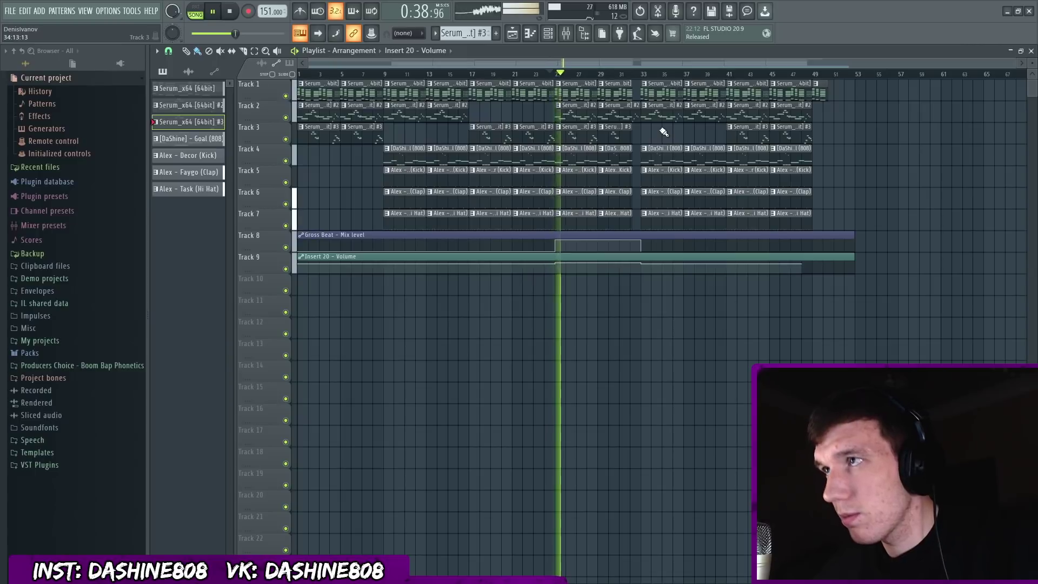
- Play the arrangement's intro, the drum entry from bar 7 and the ending from about bar 48
{"action": "left_click", "coordinate": [300, 74]}
{"action": "left_click", "coordinate": [363, 73]}
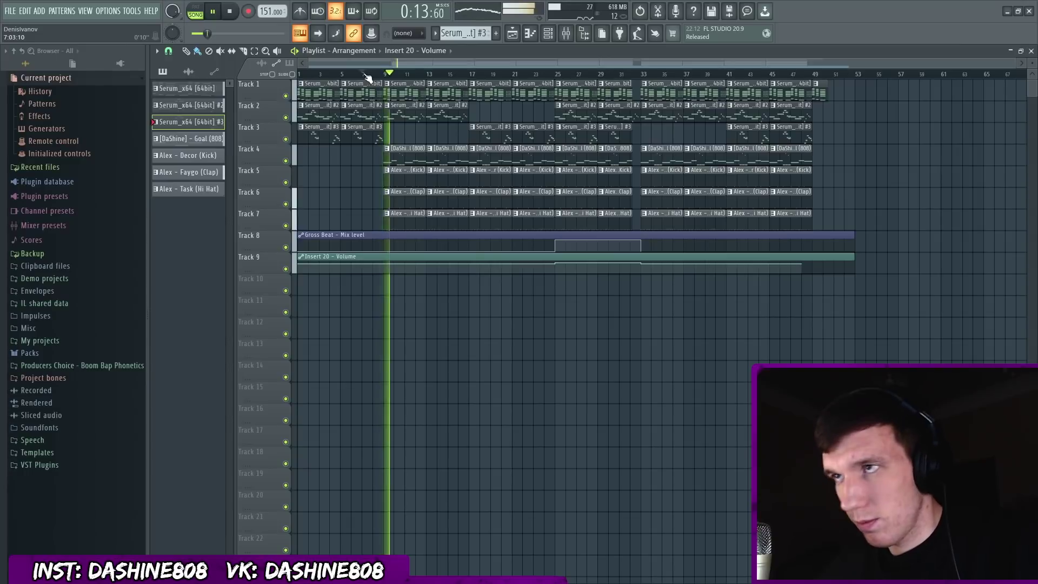
{"action": "key", "text": "space"}
{"action": "left_click_drag", "start_coordinate": [490, 124], "coordinate": [403, 132]}
{"action": "left_click_drag", "start_coordinate": [558, 76], "coordinate": [856, 131]}
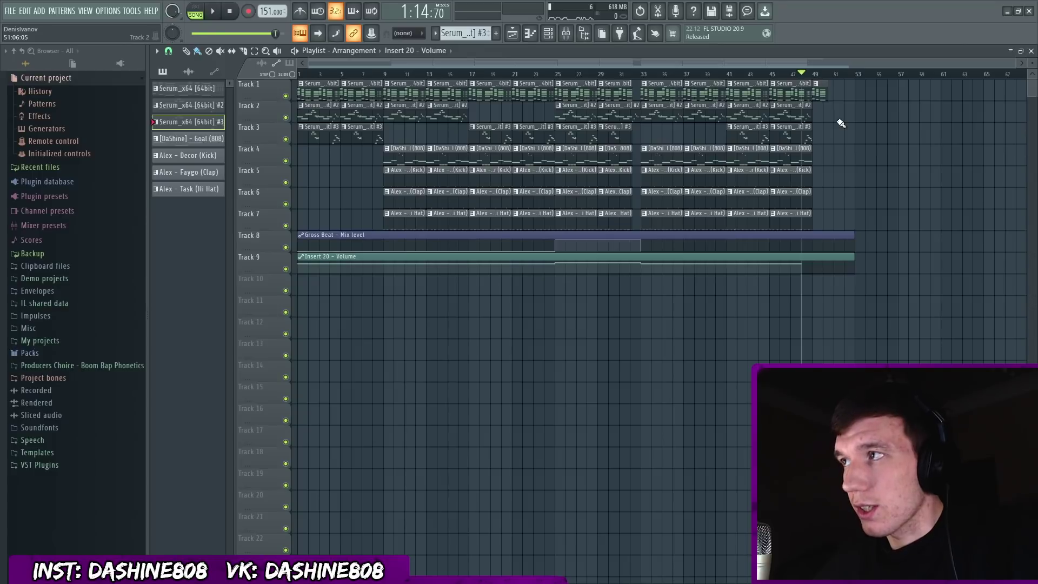
{"action": "key", "text": "space"}
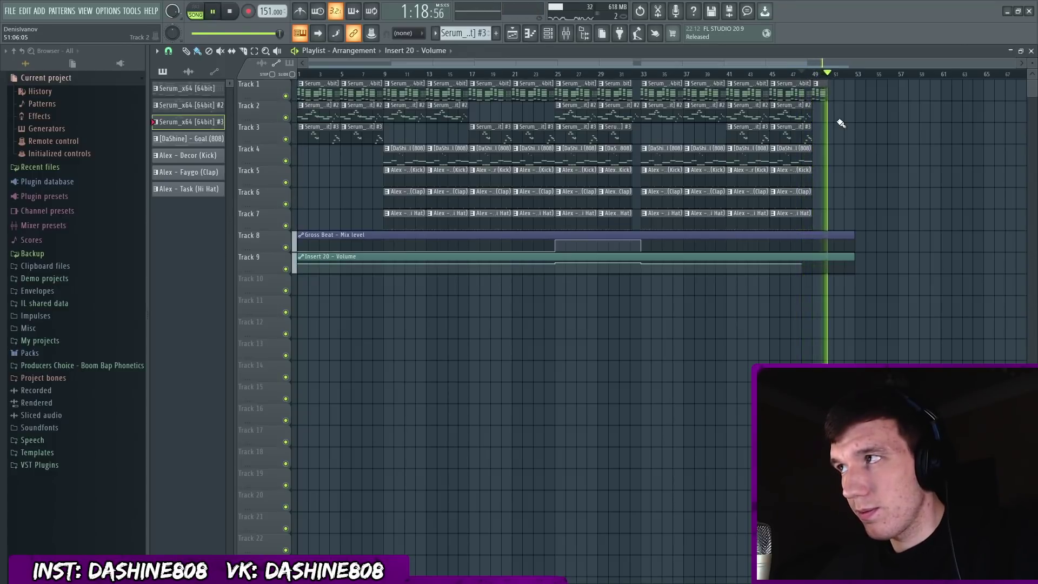
{"action": "key", "text": "space"}
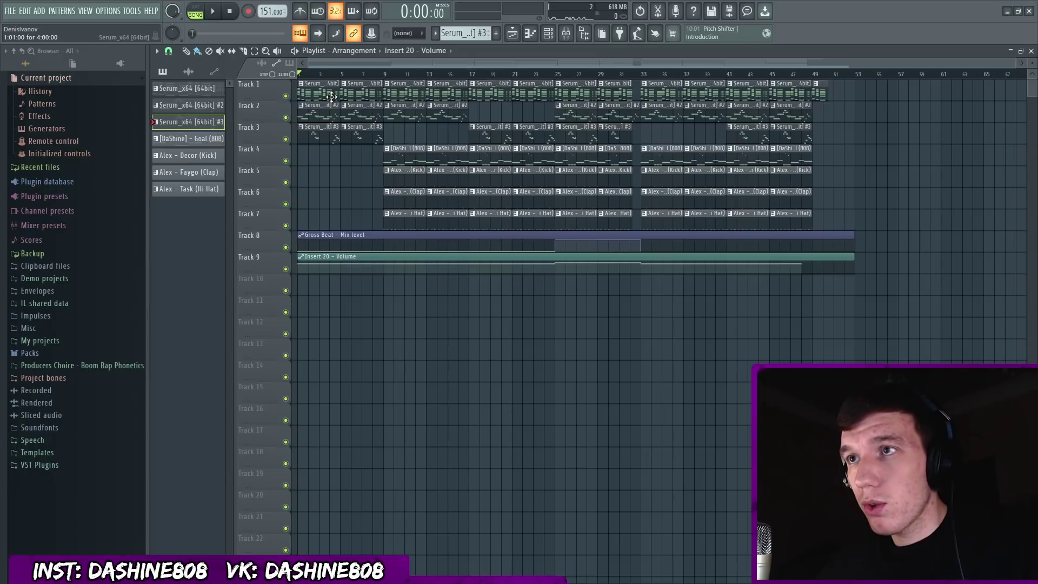